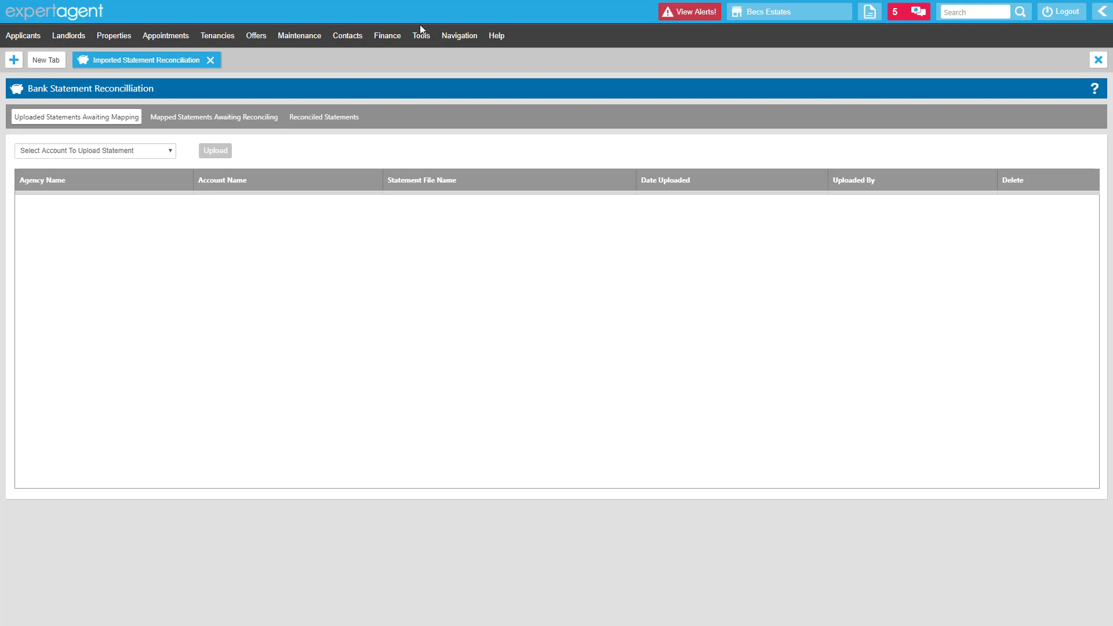
{"action": "left_click", "coordinate": [390, 37]}
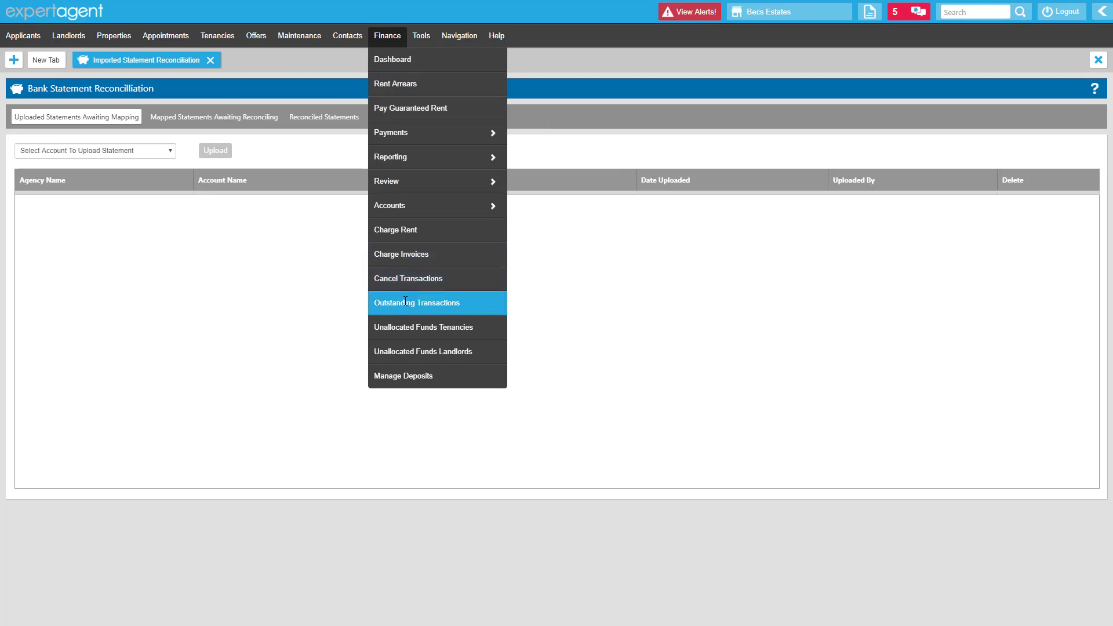
{"action": "left_click", "coordinate": [275, 310]}
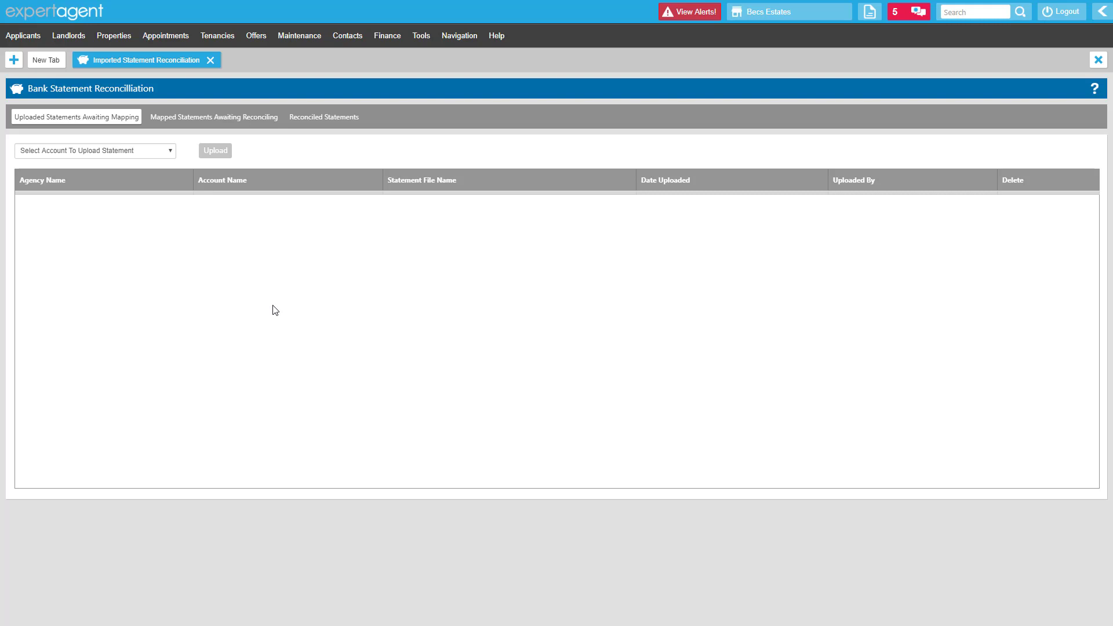
{"action": "left_click", "coordinate": [392, 43]}
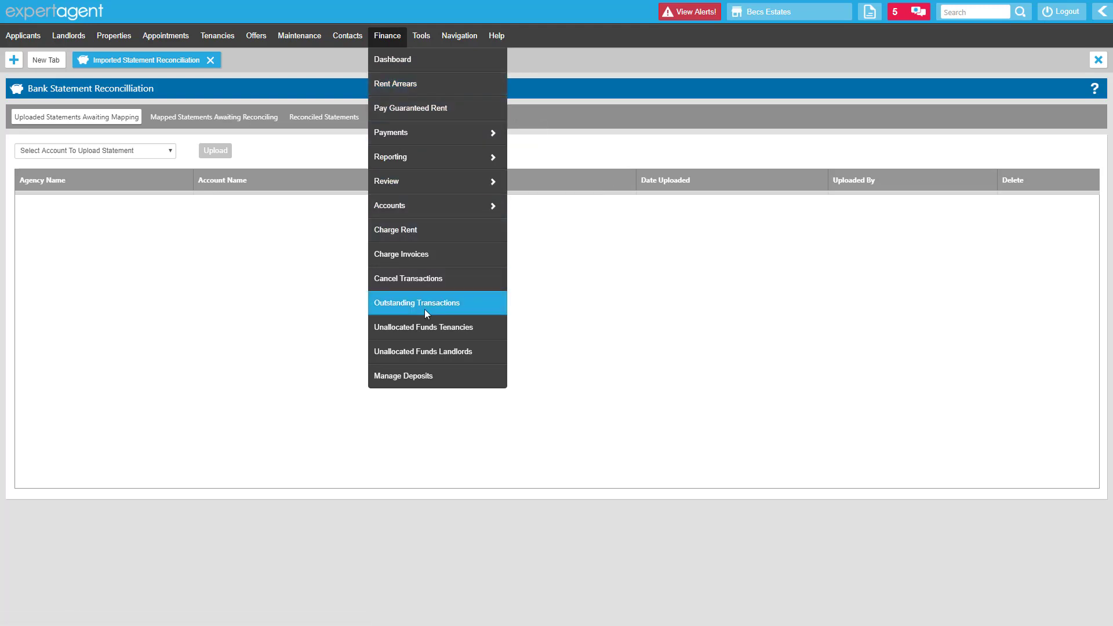
{"action": "left_click", "coordinate": [232, 313]}
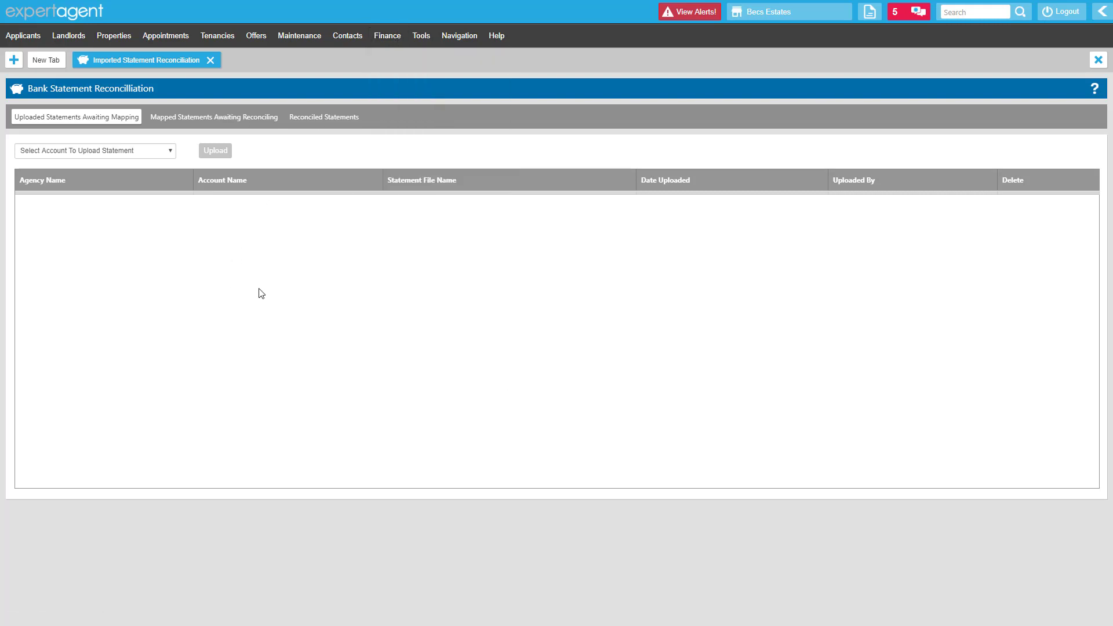
{"action": "mouse_move", "coordinate": [388, 36]}
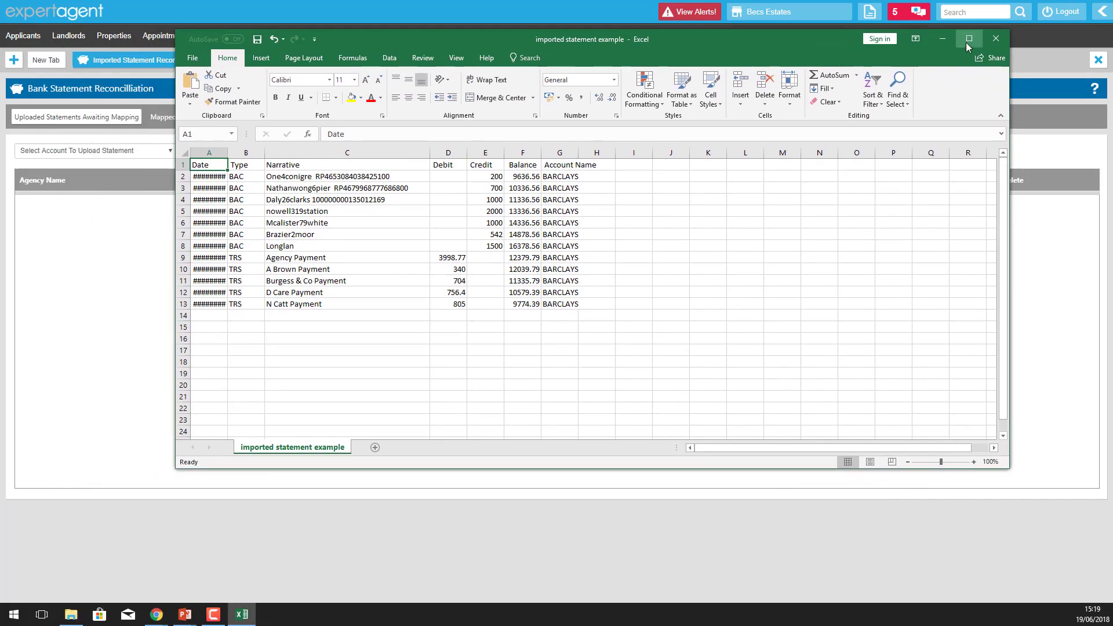
Maximize the imported statement example workbook in Excel and widen the Date column so the full dates are readable
{"action": "left_click", "coordinate": [967, 39]}
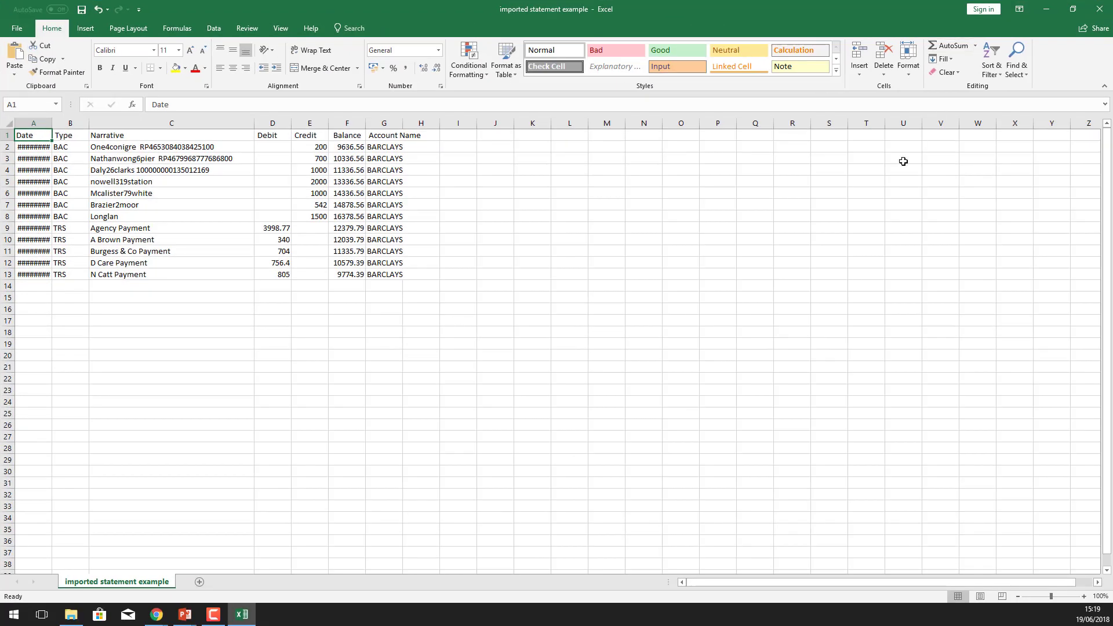
{"action": "left_click", "coordinate": [641, 297]}
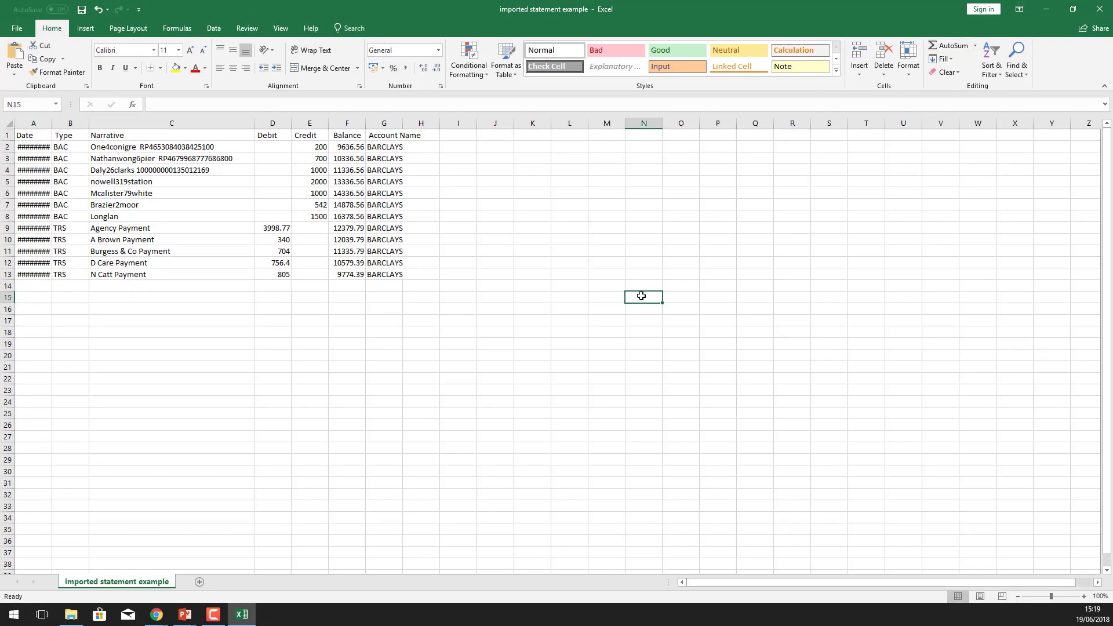
{"action": "left_click", "coordinate": [458, 378]}
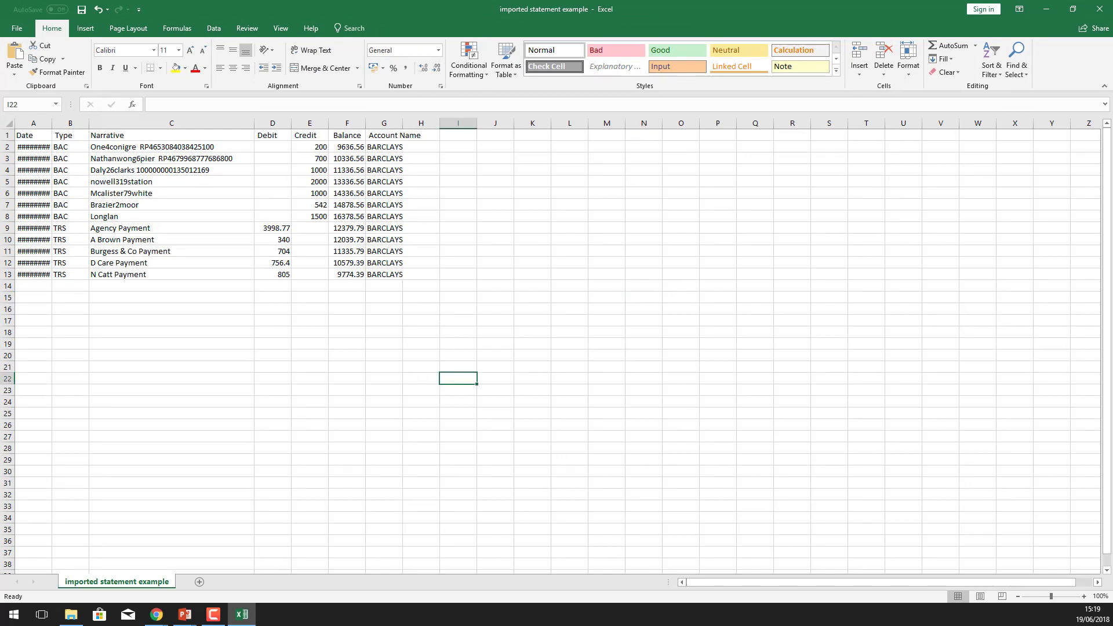
{"action": "left_click_drag", "start_coordinate": [51, 123], "coordinate": [73, 123]}
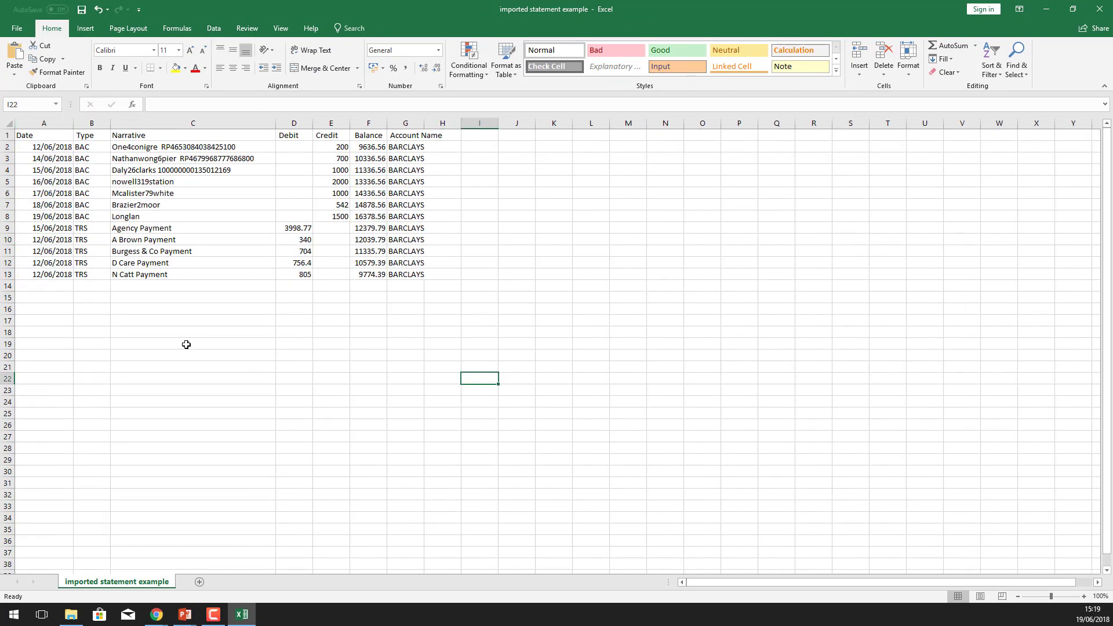
Examine the Date, Narrative, Debit and Credit columns of the example statement, including the date format
{"action": "left_click", "coordinate": [44, 123]}
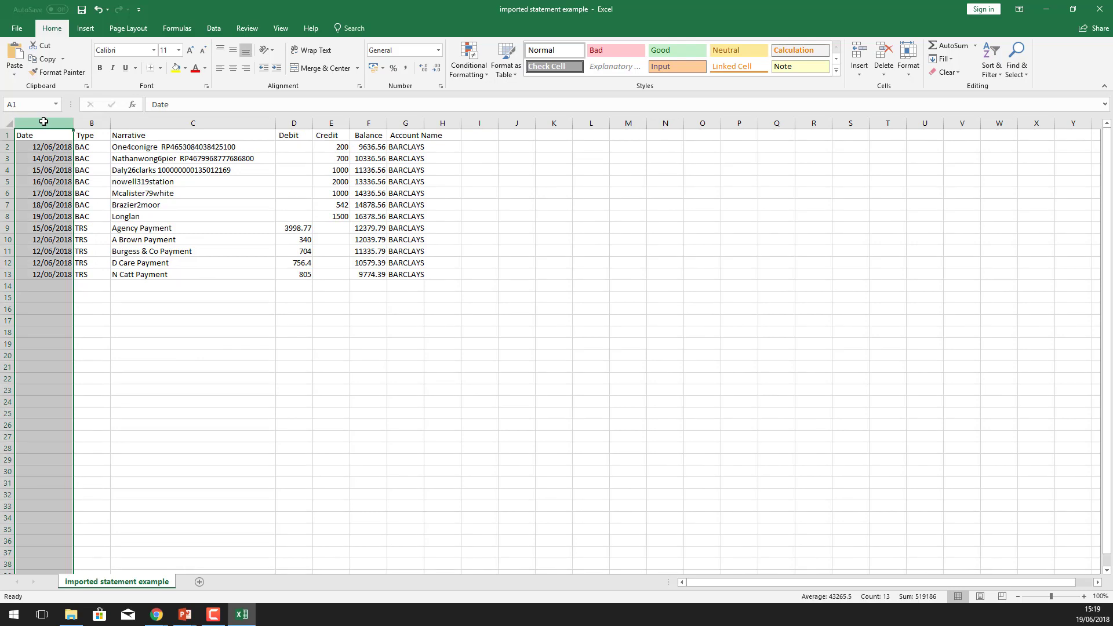
{"action": "left_click", "coordinate": [179, 123]}
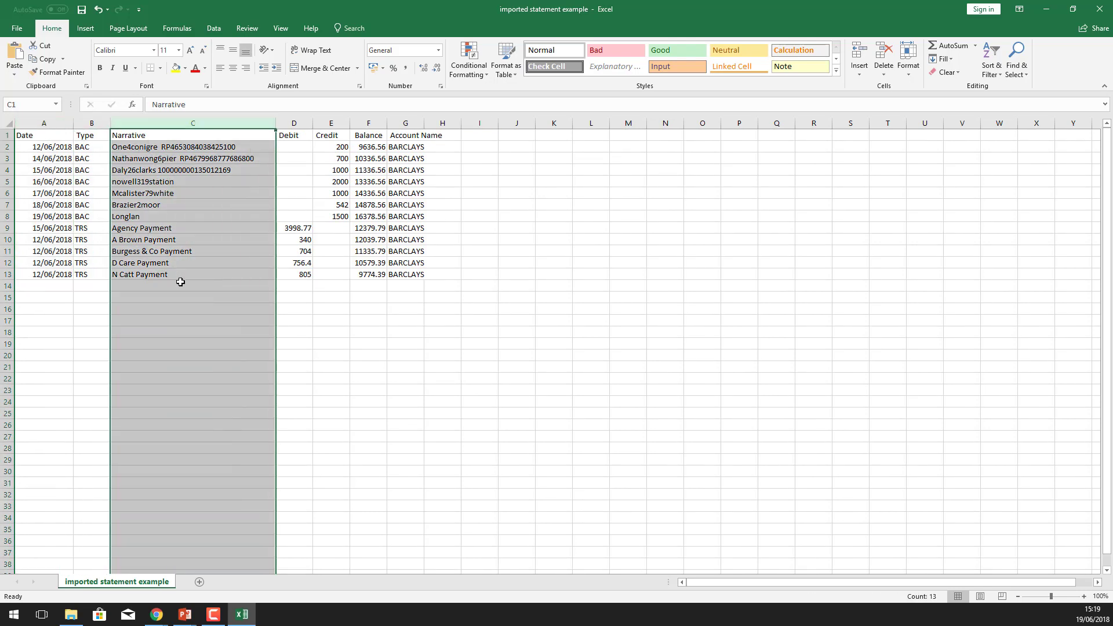
{"action": "left_click", "coordinate": [294, 123]}
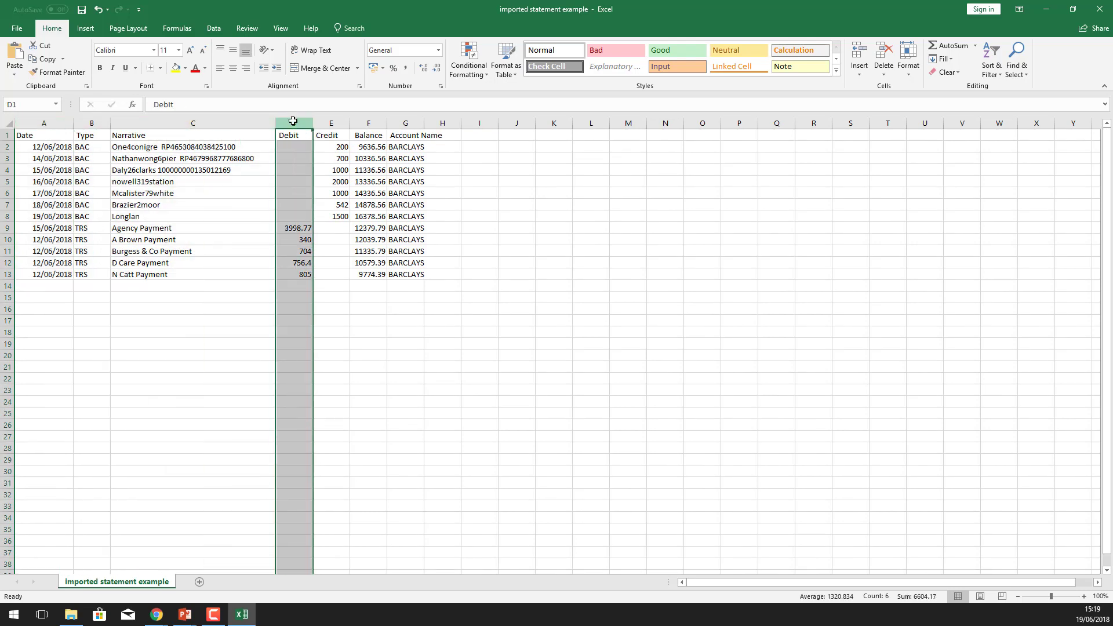
{"action": "left_click", "coordinate": [331, 124]}
{"action": "left_click", "coordinate": [415, 390]}
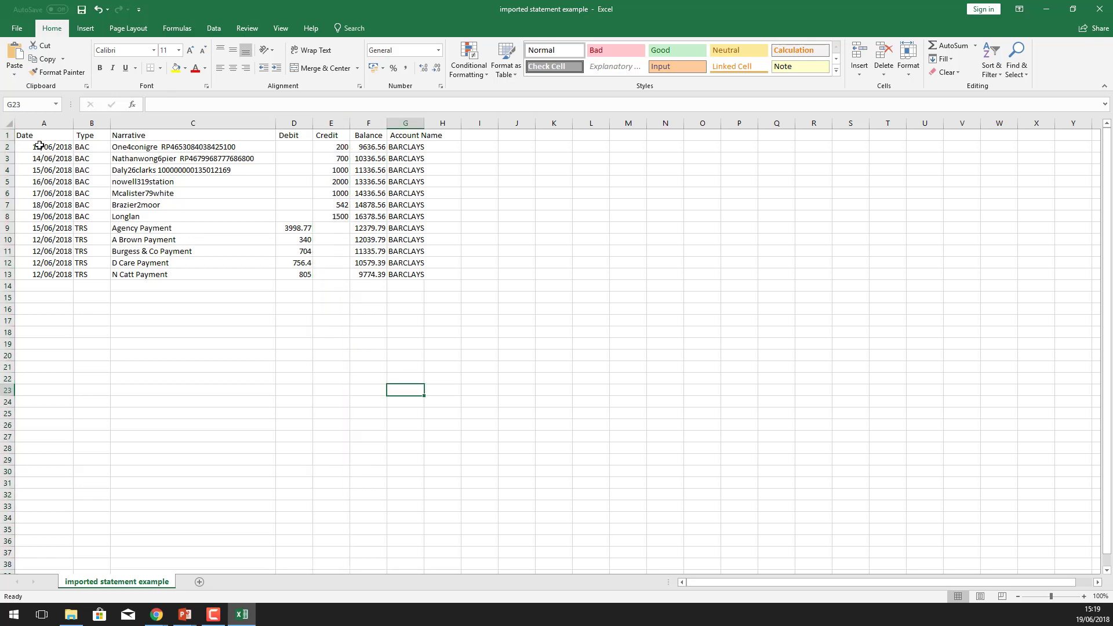
{"action": "left_click", "coordinate": [33, 124]}
{"action": "left_click", "coordinate": [146, 124]}
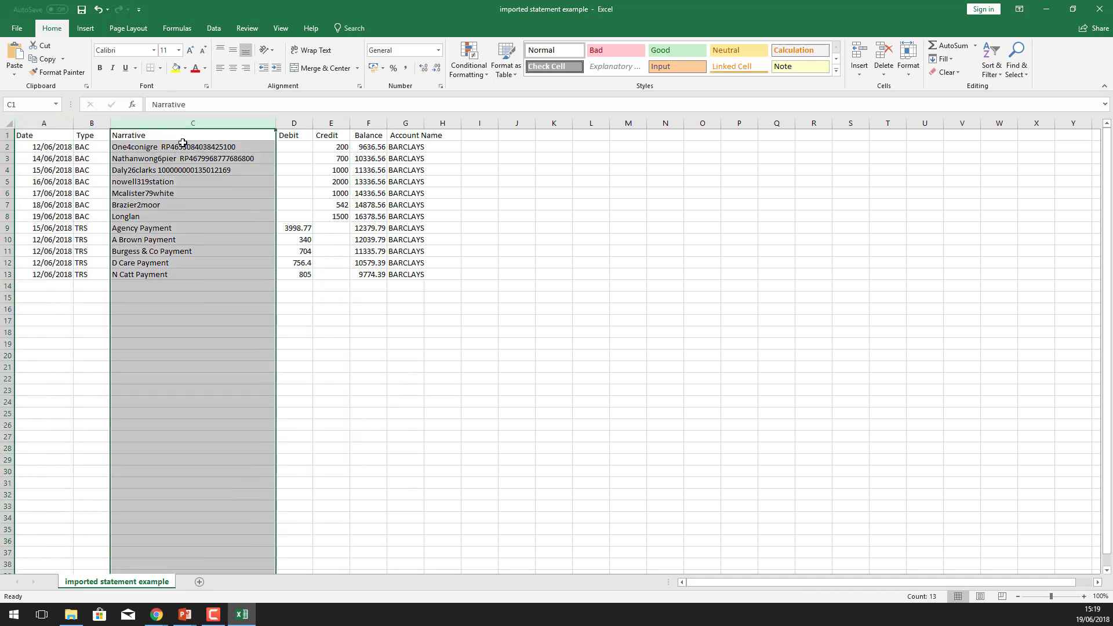
{"action": "left_click", "coordinate": [284, 123]}
{"action": "left_click", "coordinate": [331, 124]}
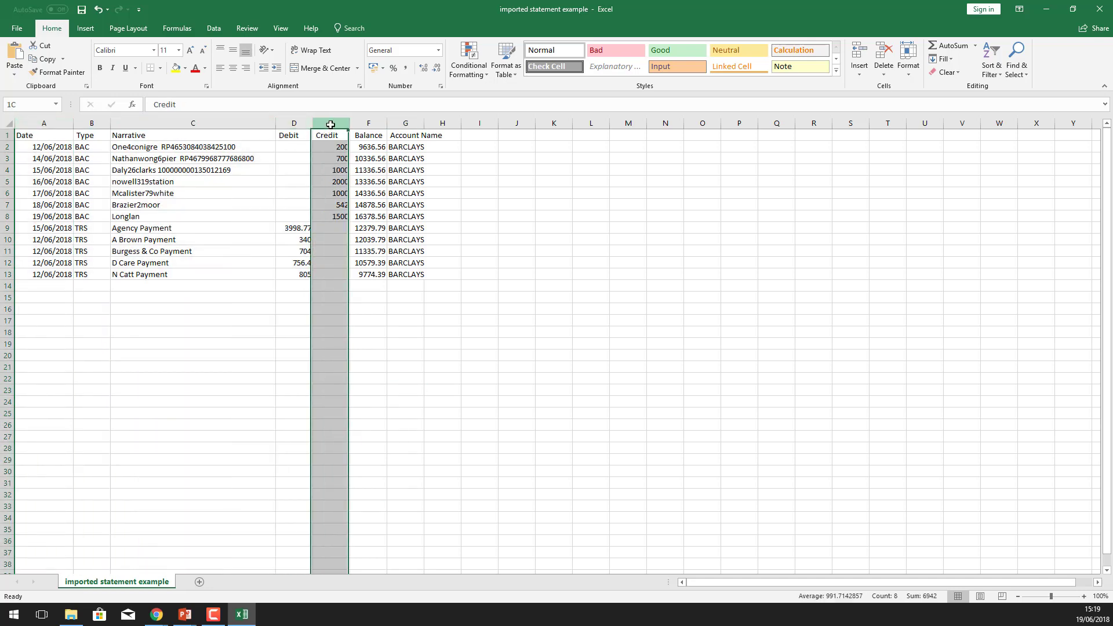
{"action": "left_click", "coordinate": [190, 374]}
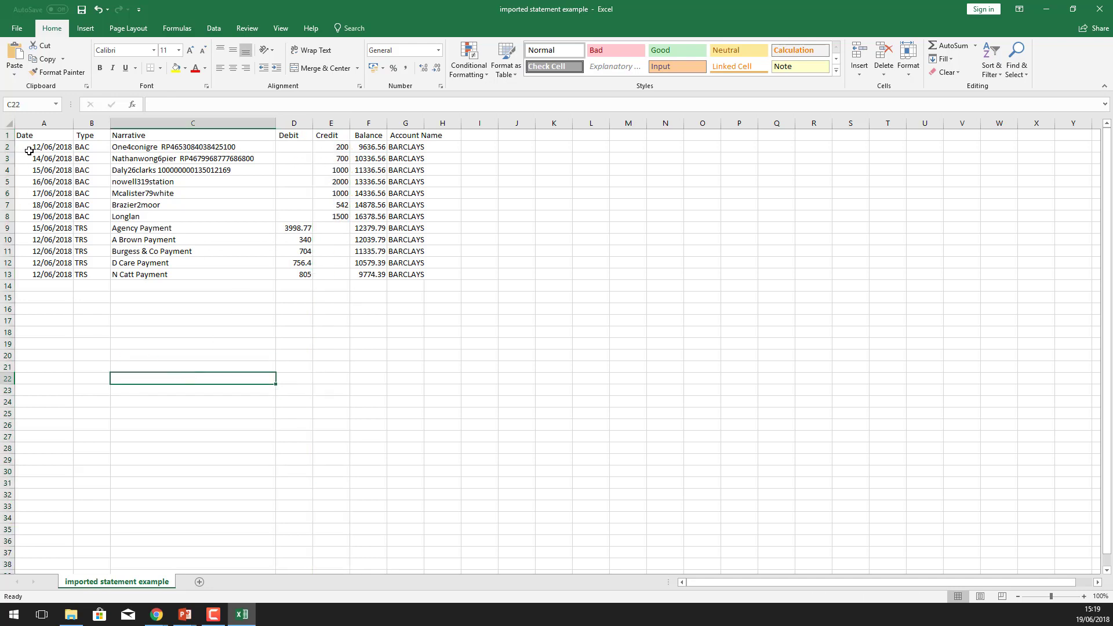
{"action": "left_click", "coordinate": [29, 121]}
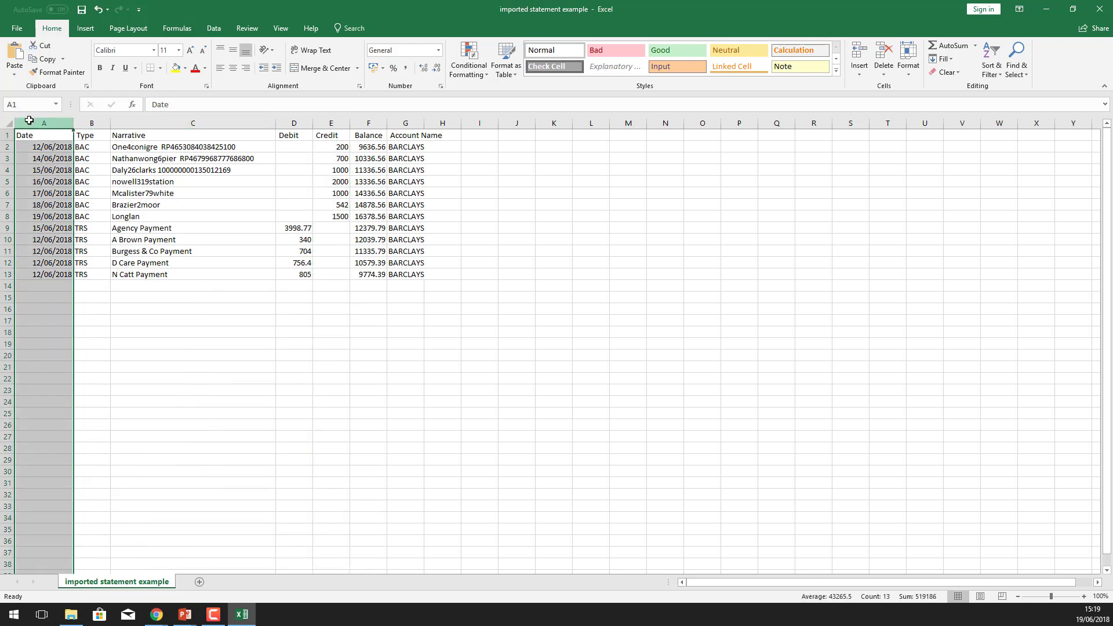
{"action": "left_click", "coordinate": [38, 173]}
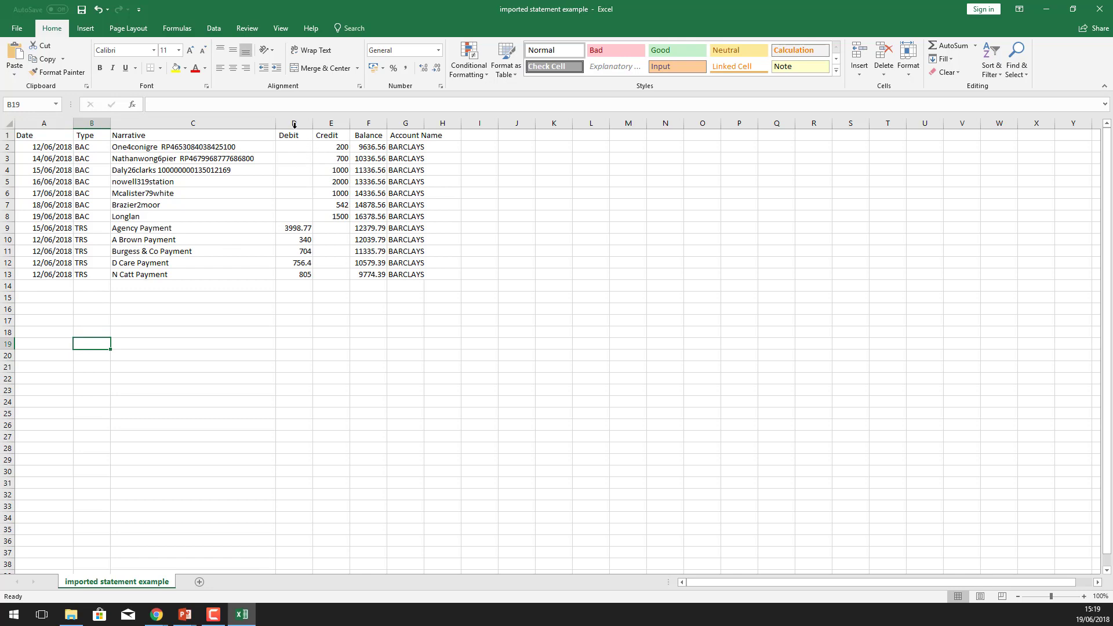
Compare the separate Debit and Credit columns, and review the Date and Narrative columns again
{"action": "left_click_drag", "start_coordinate": [292, 123], "coordinate": [320, 125]}
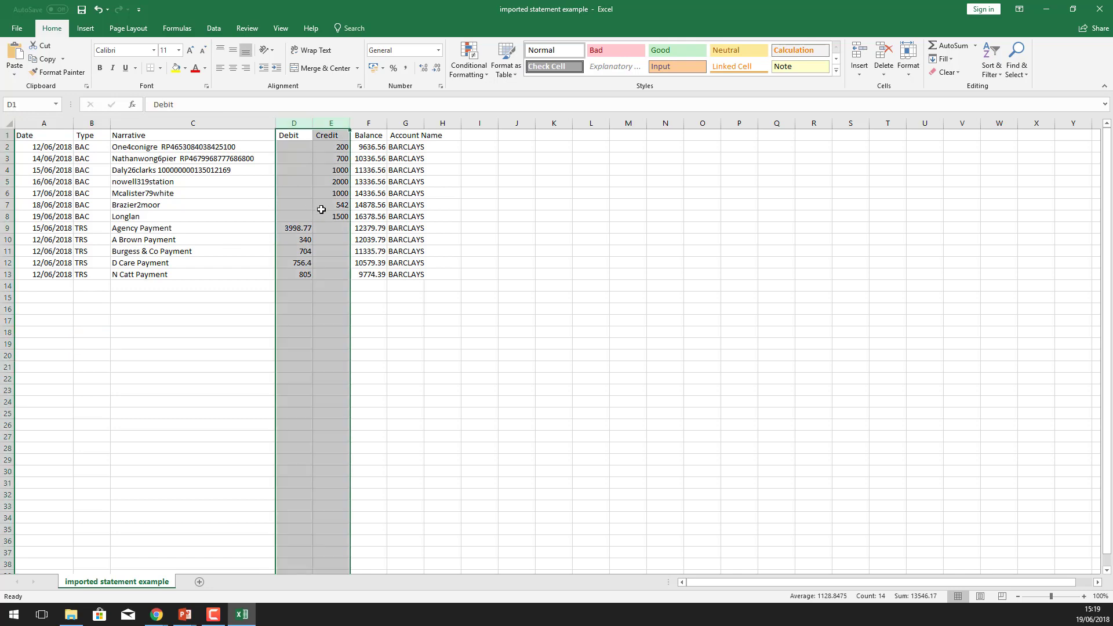
{"action": "left_click", "coordinate": [318, 312]}
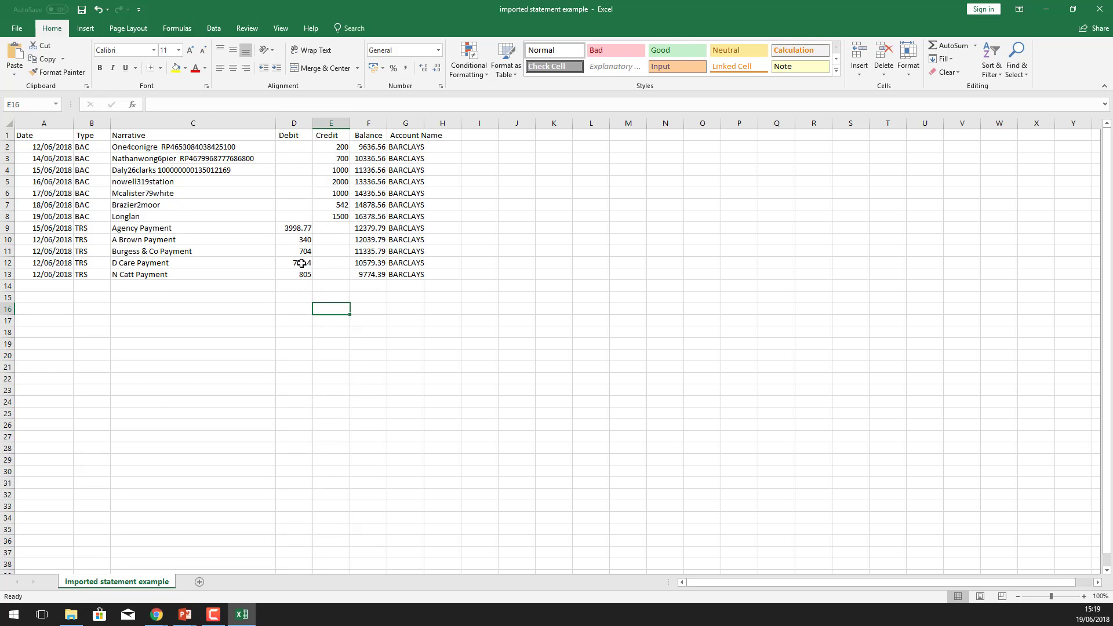
{"action": "left_click", "coordinate": [306, 125]}
{"action": "left_click", "coordinate": [331, 124]}
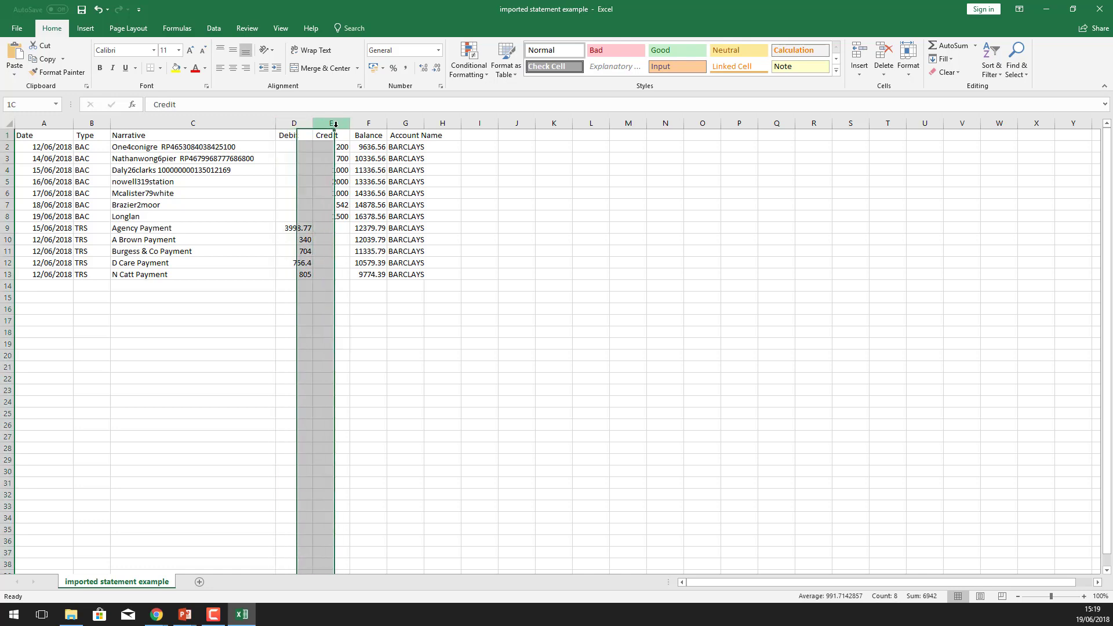
{"action": "left_click", "coordinate": [406, 355]}
{"action": "left_click", "coordinate": [47, 124]}
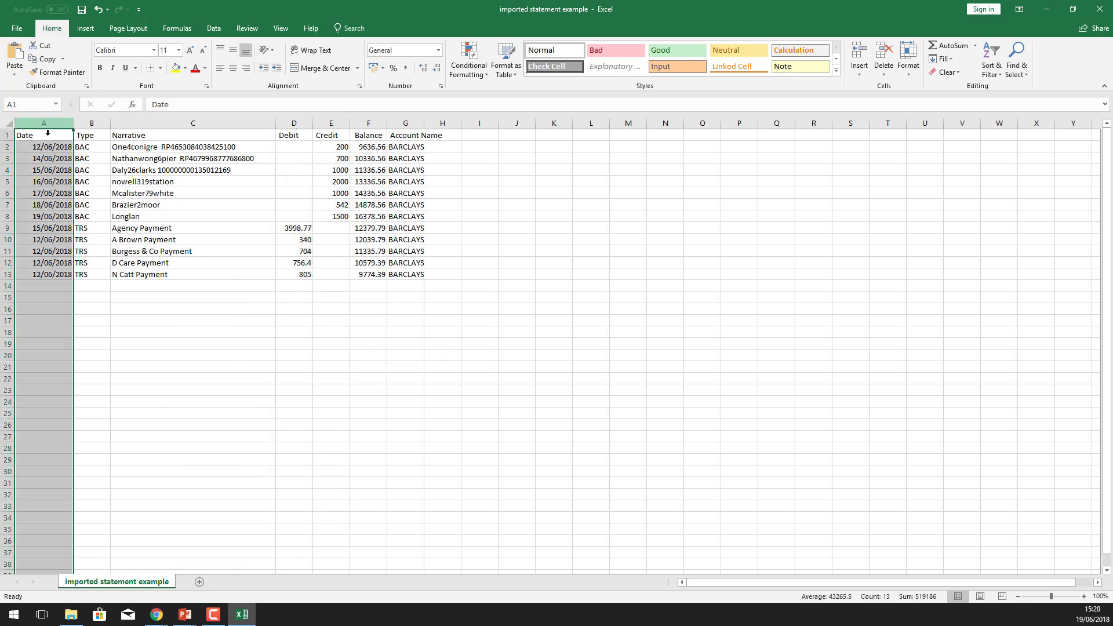
{"action": "left_click", "coordinate": [134, 354]}
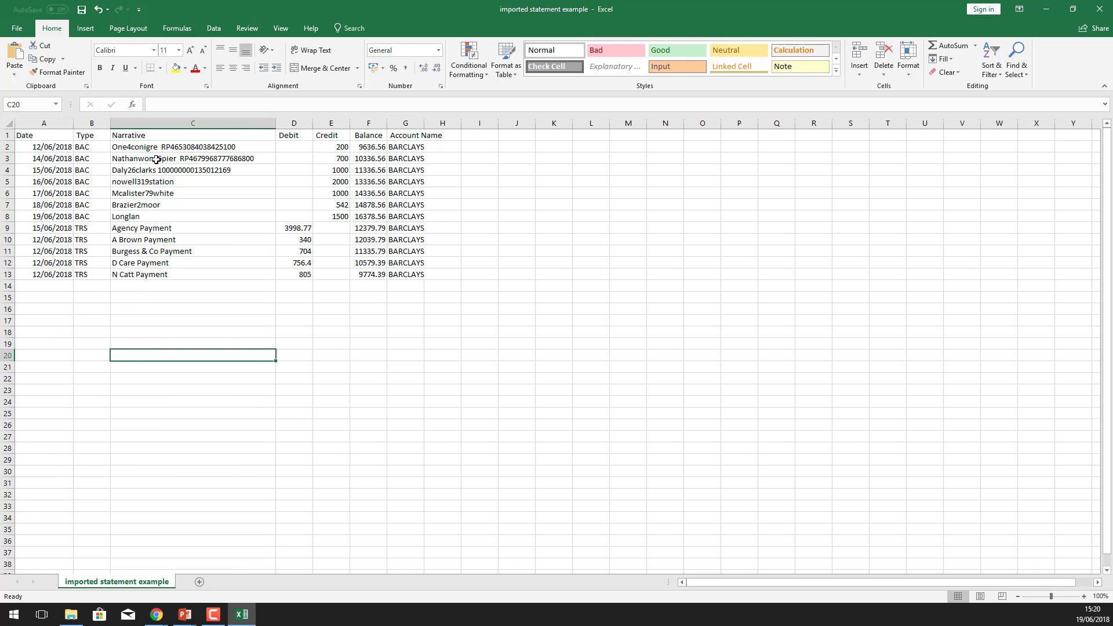
{"action": "left_click", "coordinate": [166, 123]}
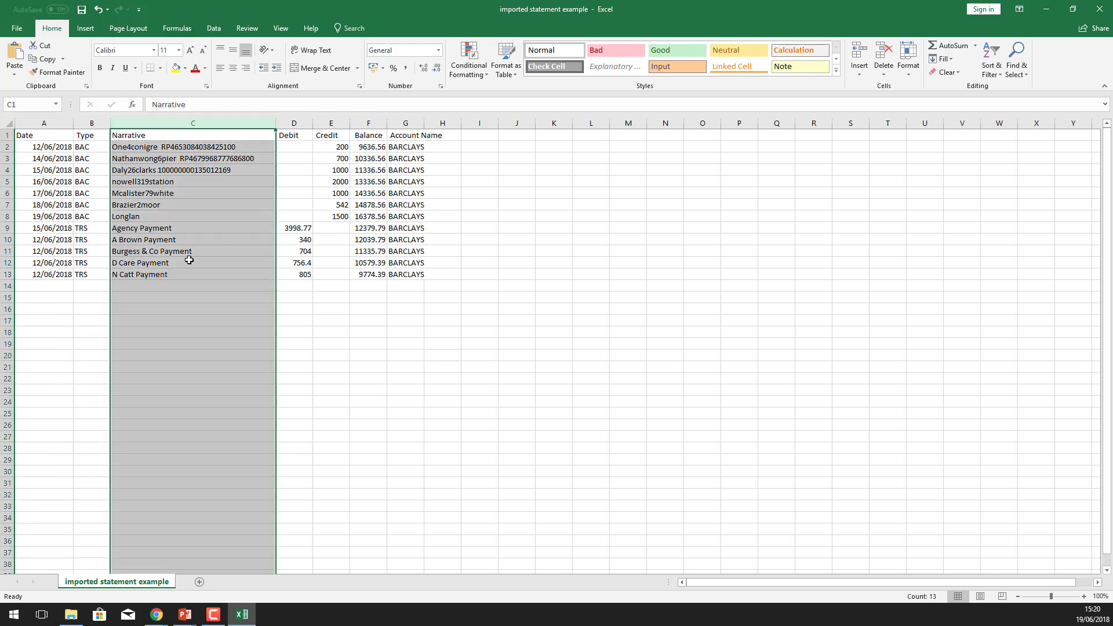
{"action": "left_click", "coordinate": [356, 368]}
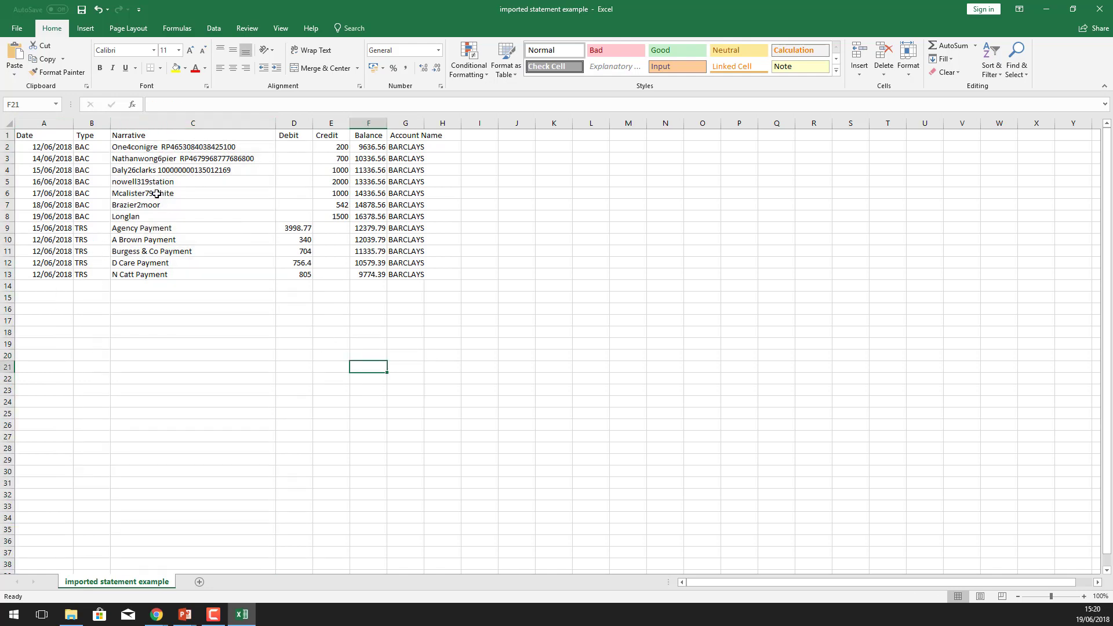
Check the statement's Type, Balance and Account Name columns and close the CSV file without saving changes
{"action": "left_click", "coordinate": [89, 123]}
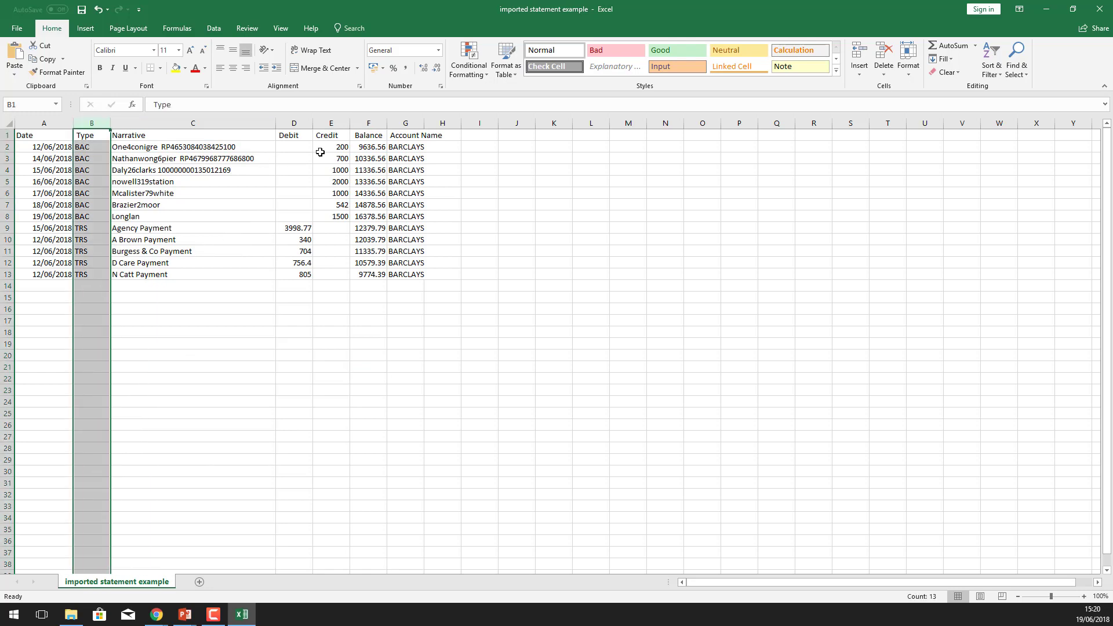
{"action": "left_click", "coordinate": [368, 123]}
{"action": "left_click", "coordinate": [403, 124]}
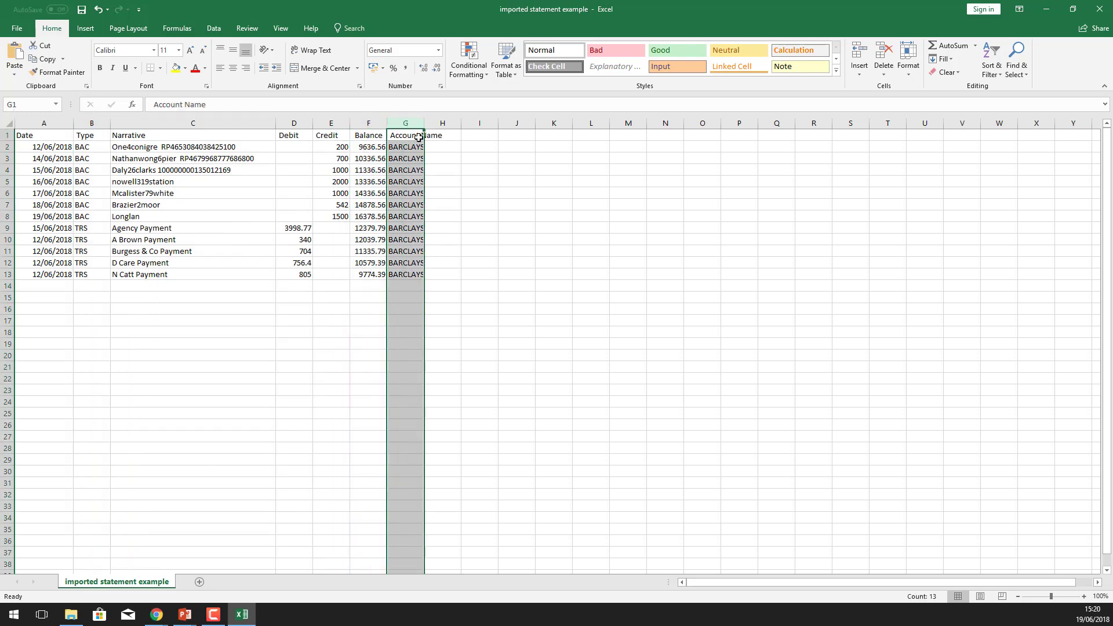
{"action": "left_click", "coordinate": [551, 428]}
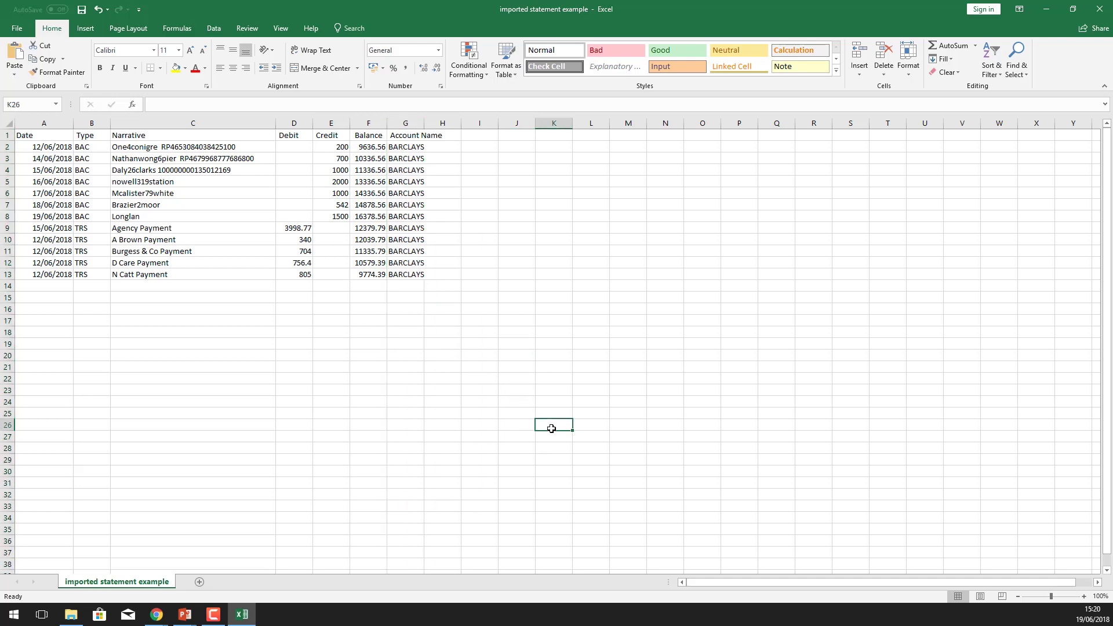
{"action": "left_click", "coordinate": [1101, 7]}
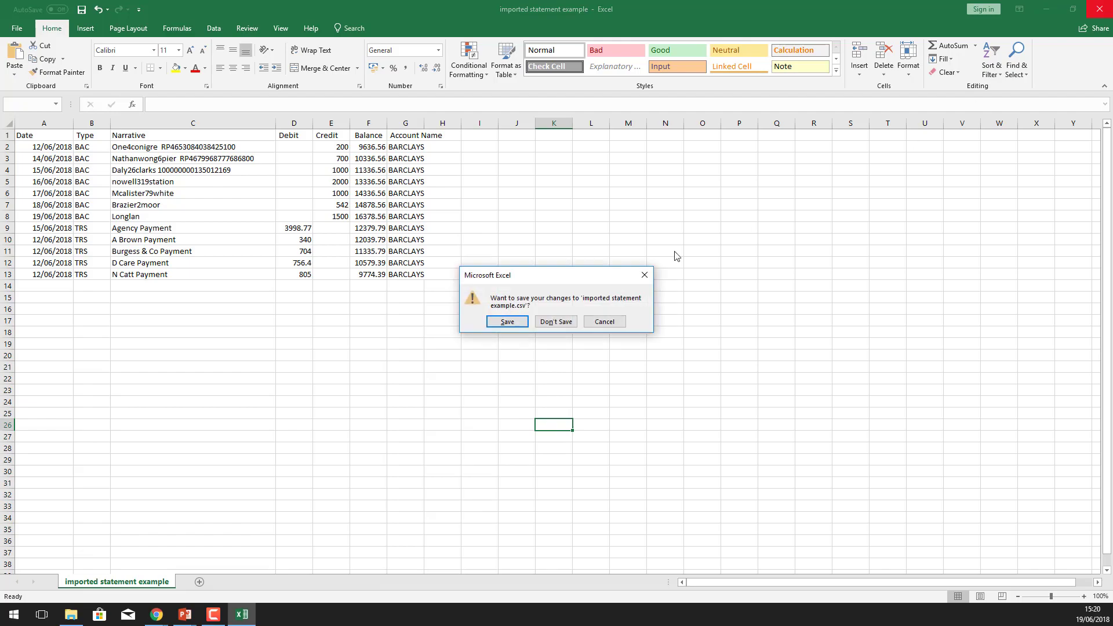
{"action": "left_click", "coordinate": [555, 322]}
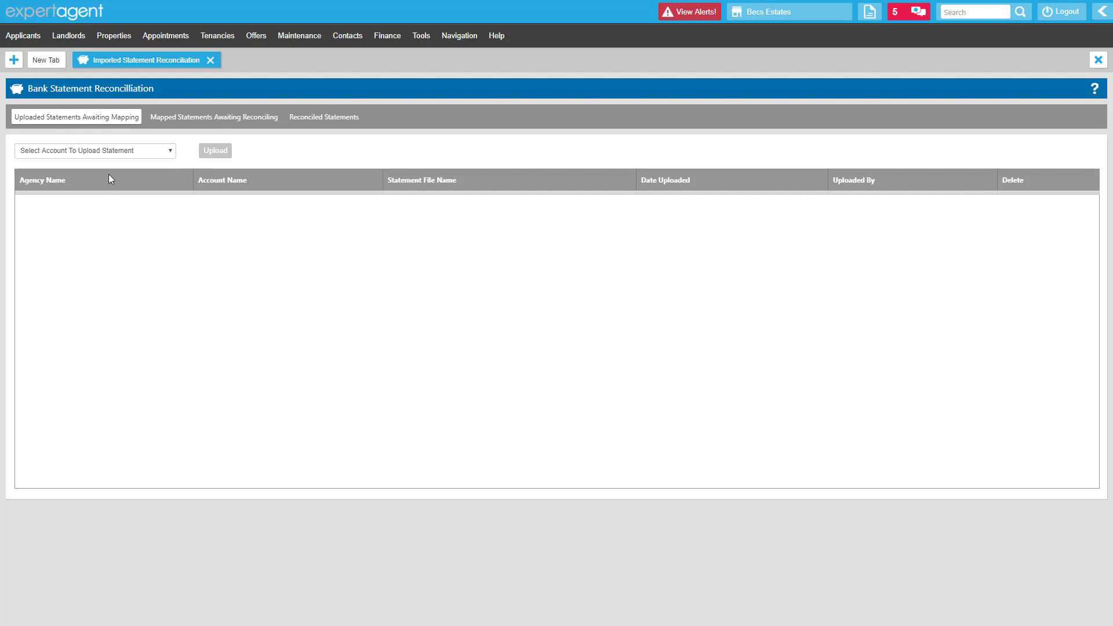
Upload the statement file "imported statement example.csv" from the Becs temp folder for the Barclays Bank PLC Client account
{"action": "left_click", "coordinate": [97, 152]}
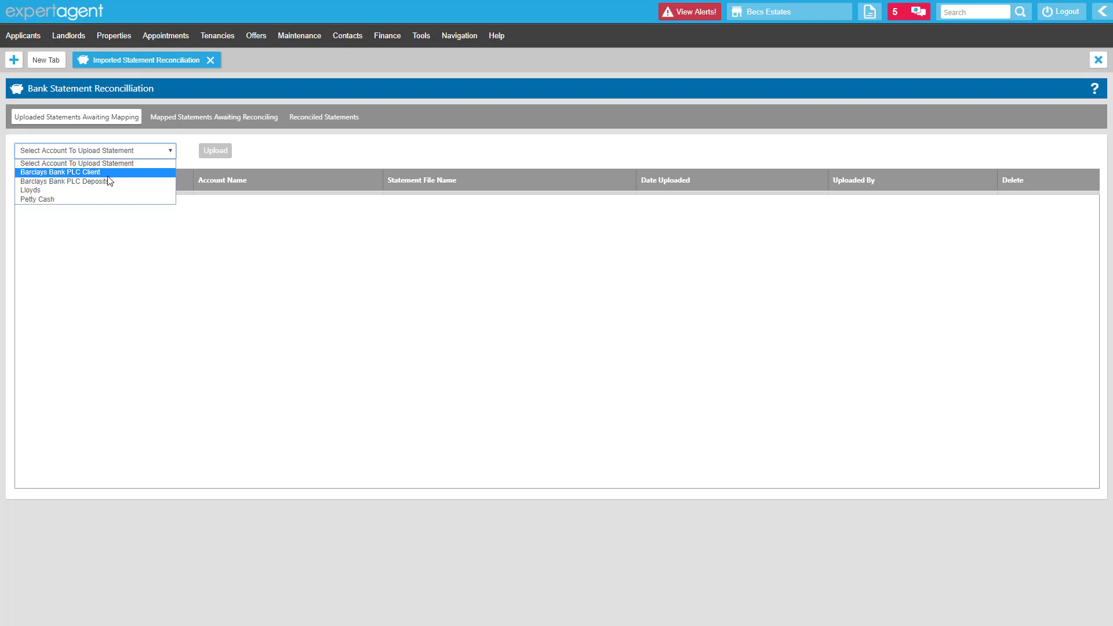
{"action": "left_click", "coordinate": [107, 174]}
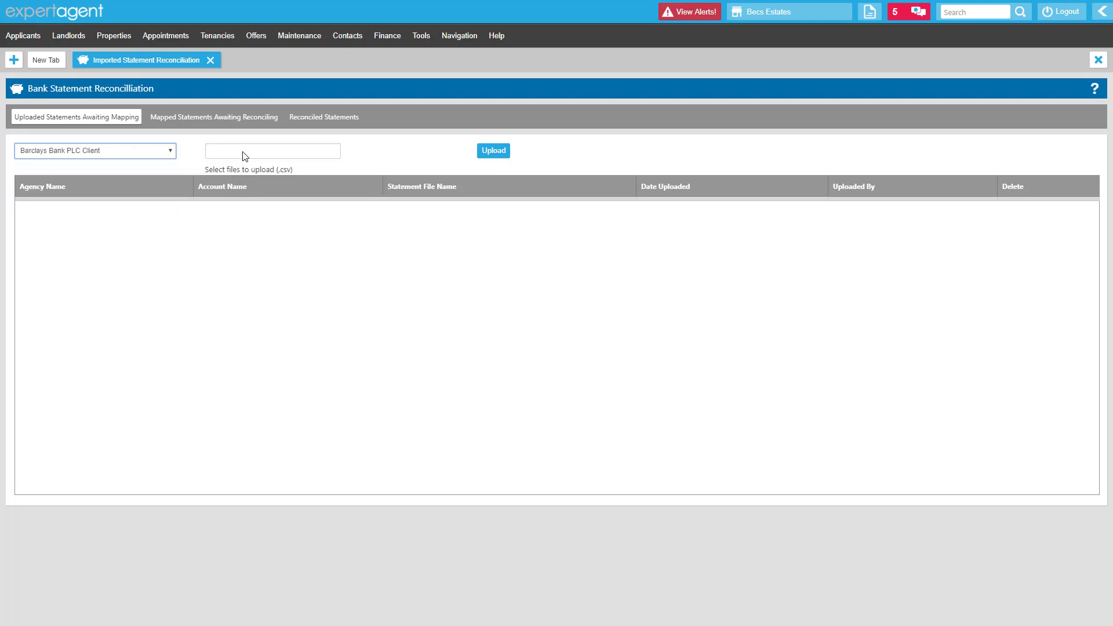
{"action": "left_click", "coordinate": [264, 155]}
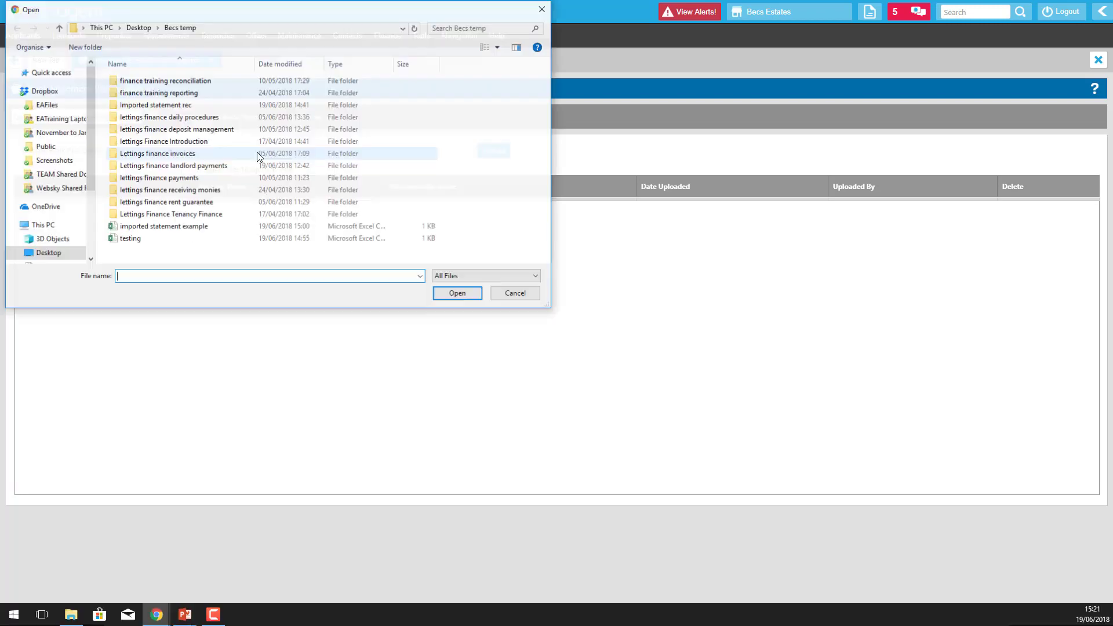
{"action": "left_click", "coordinate": [179, 228]}
{"action": "left_click", "coordinate": [439, 298]}
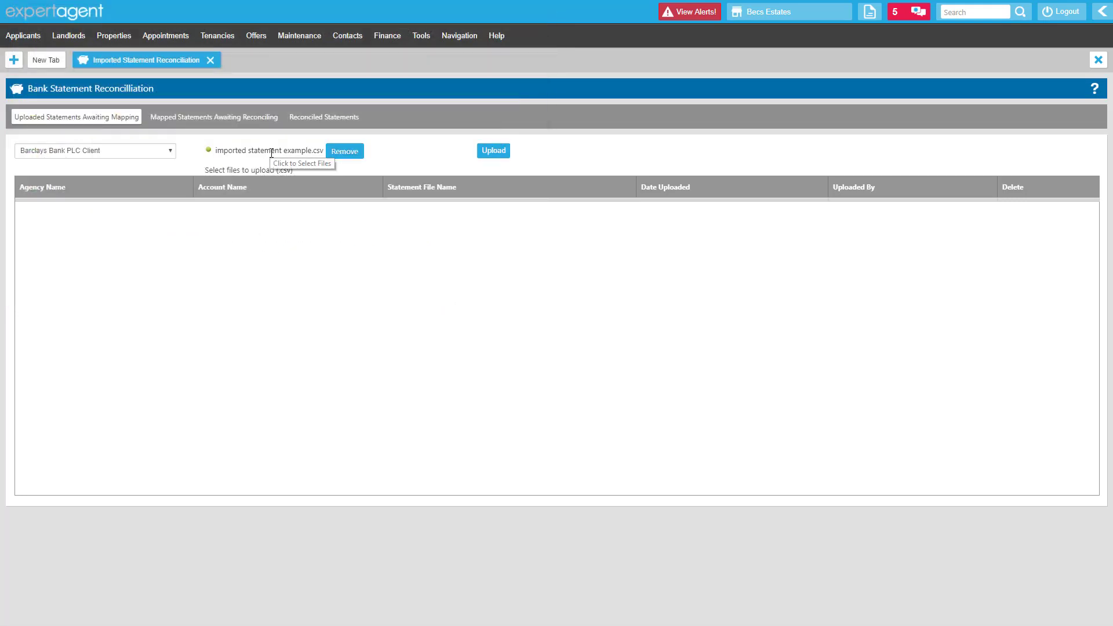
{"action": "left_click", "coordinate": [494, 150]}
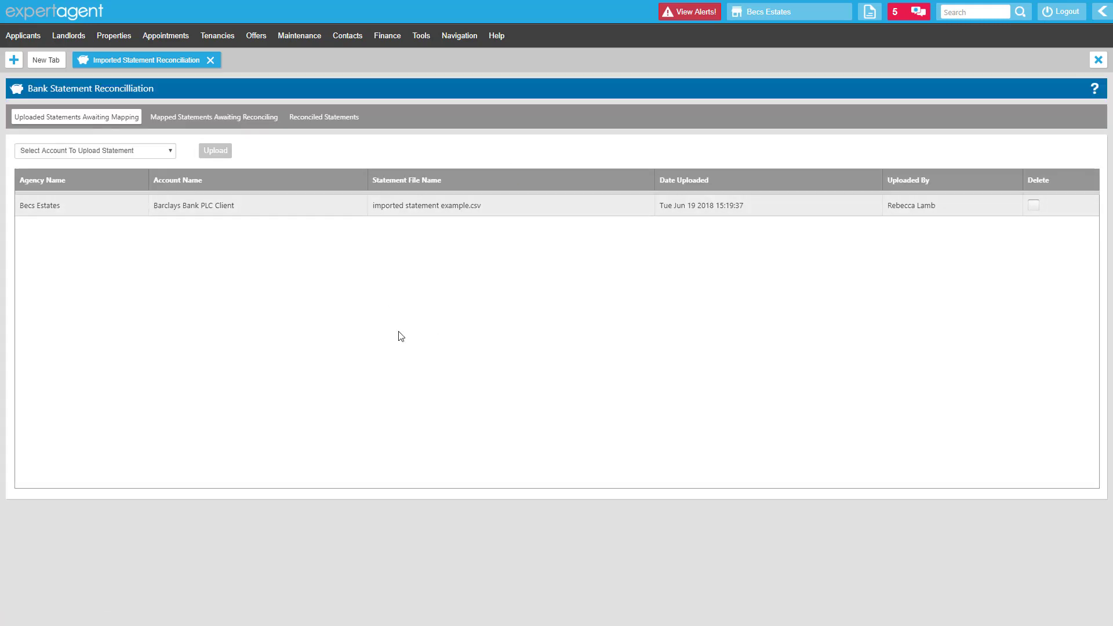
Open the uploaded statement "imported statement example.csv" for mapping and view the available saved mappings without choosing one
{"action": "left_click", "coordinate": [304, 208]}
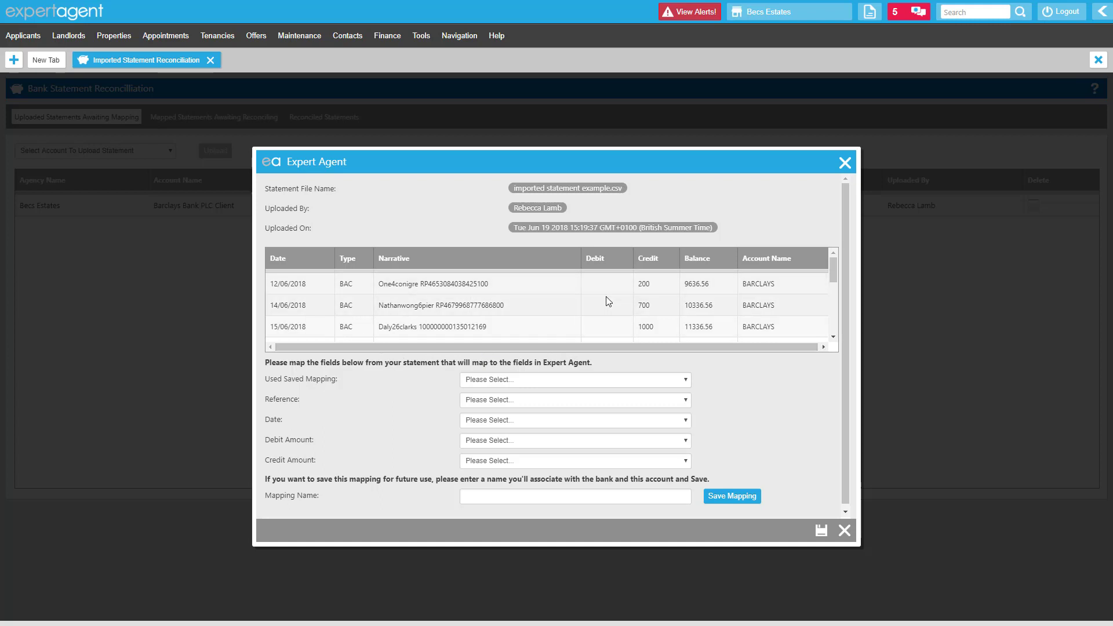
{"action": "left_click_drag", "start_coordinate": [833, 278], "coordinate": [840, 245]}
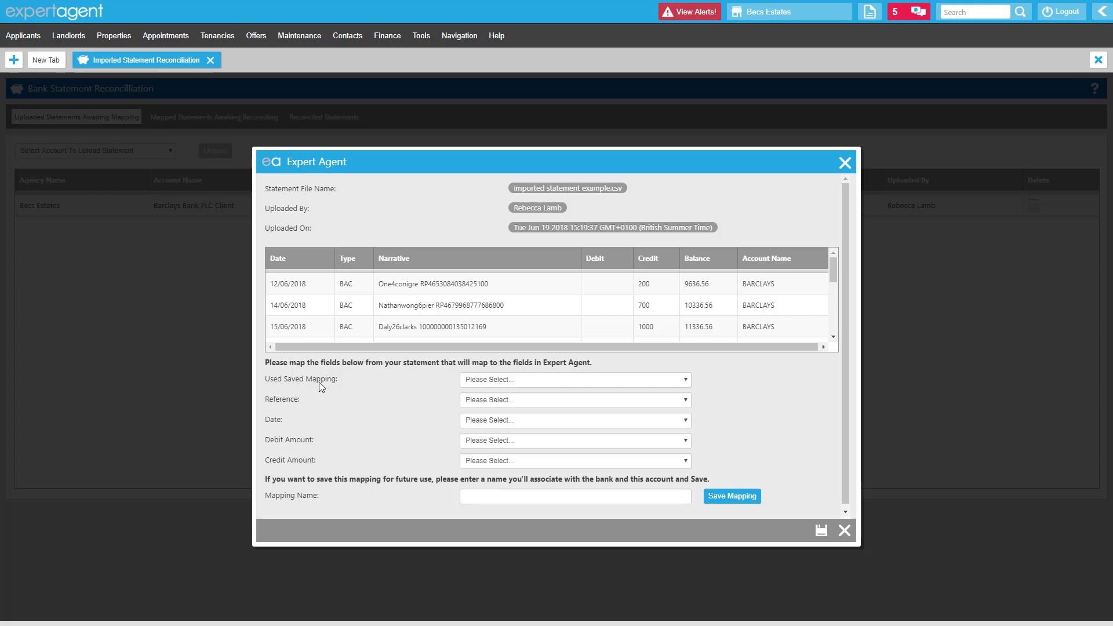
{"action": "left_click_drag", "start_coordinate": [270, 379], "coordinate": [333, 372]}
{"action": "left_click", "coordinate": [359, 381]}
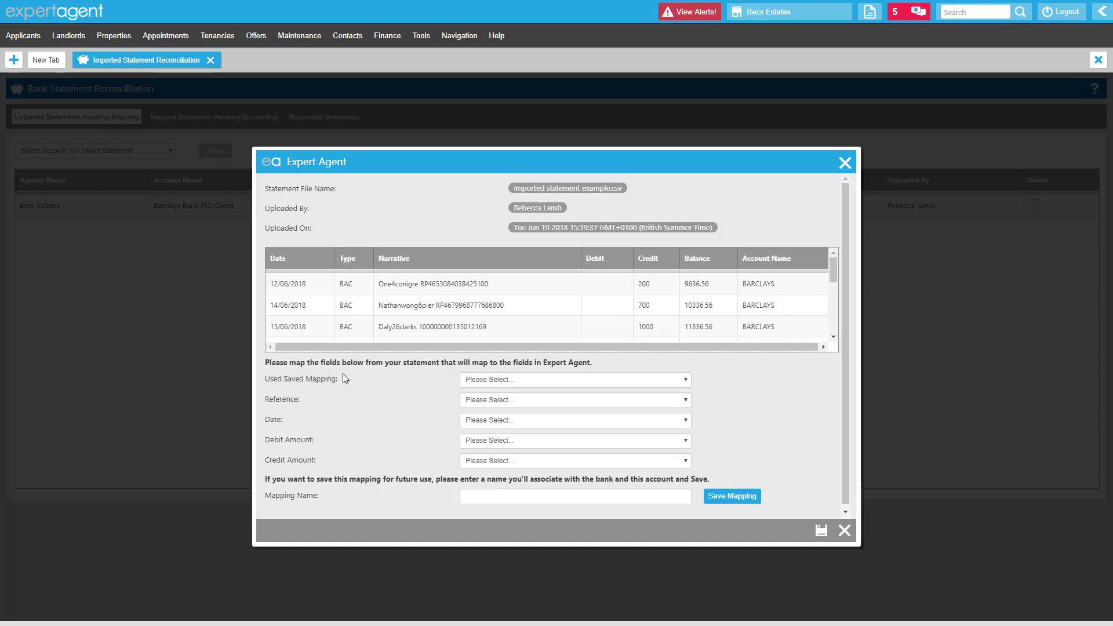
{"action": "left_click", "coordinate": [488, 381]}
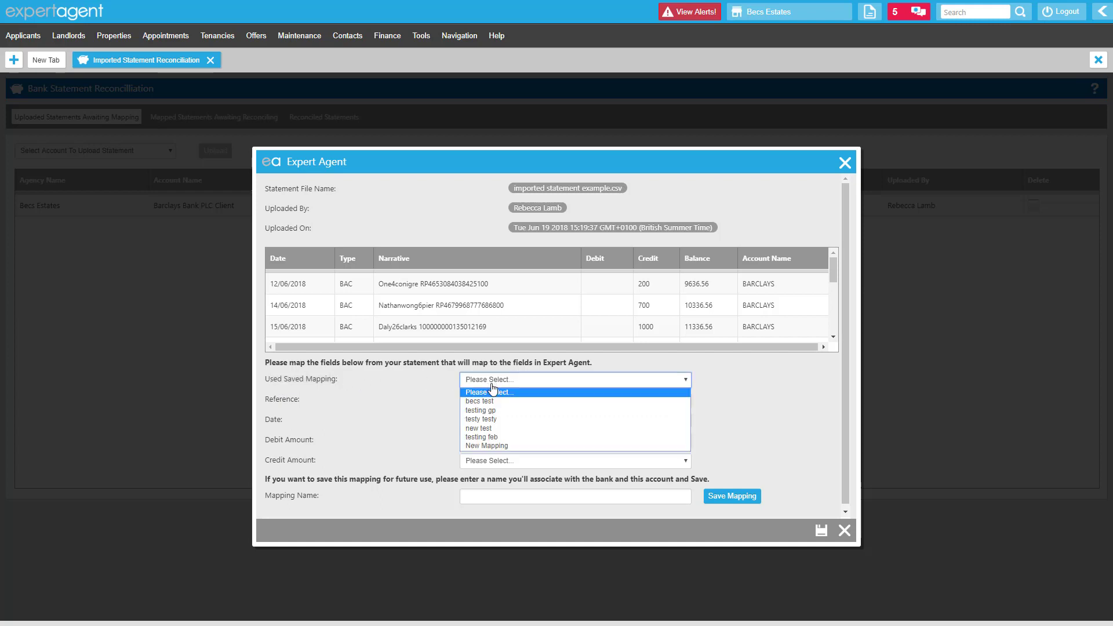
{"action": "left_click", "coordinate": [413, 388]}
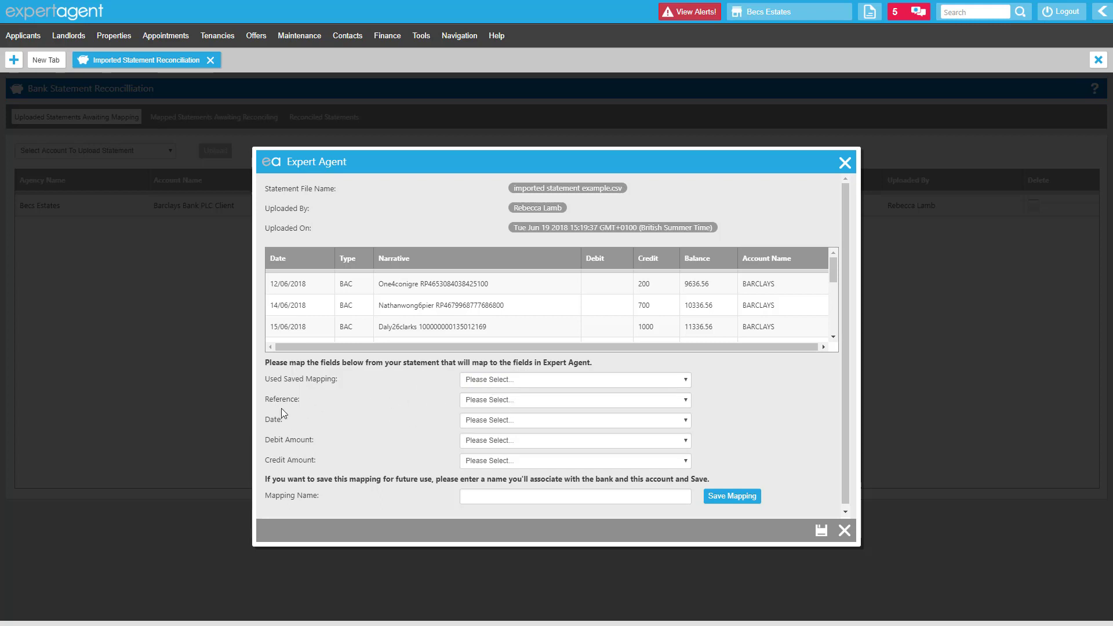
Map Reference to Narrative, Date to Date, Debit Amount to Debit and Credit Amount to Credit
{"action": "left_click", "coordinate": [483, 410]}
{"action": "left_click", "coordinate": [467, 438]}
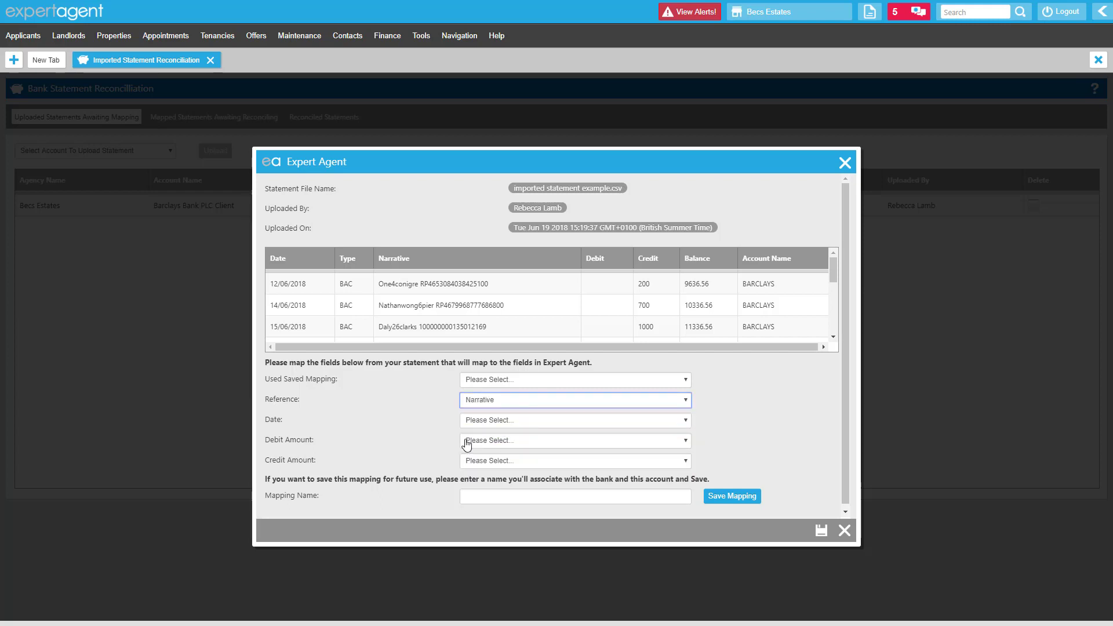
{"action": "left_click", "coordinate": [476, 422]}
{"action": "left_click", "coordinate": [477, 439]}
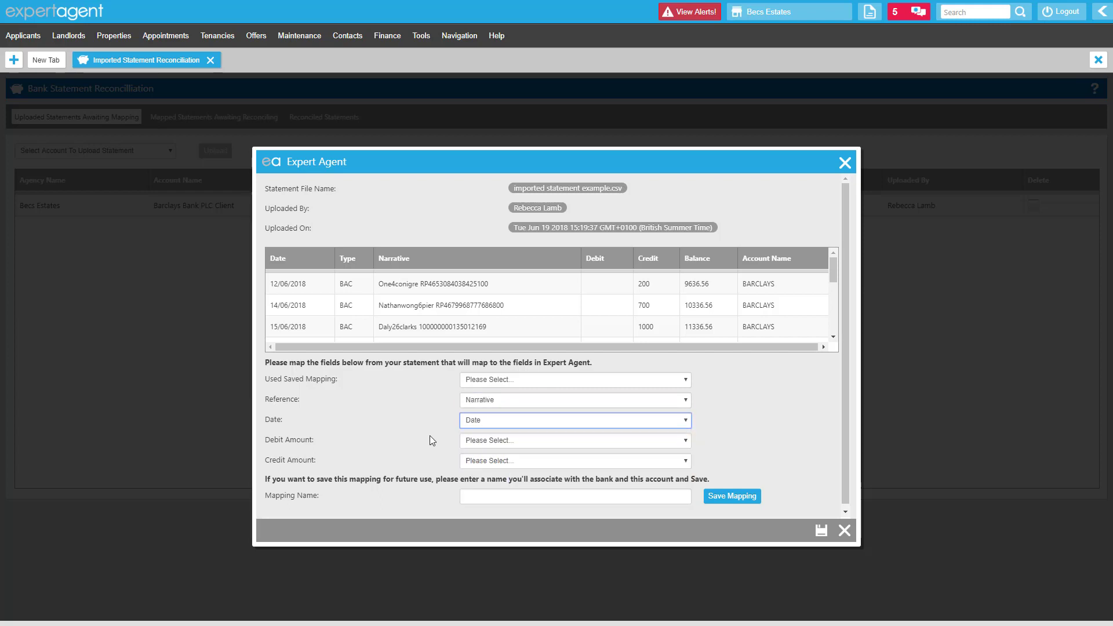
{"action": "left_click", "coordinate": [477, 443]}
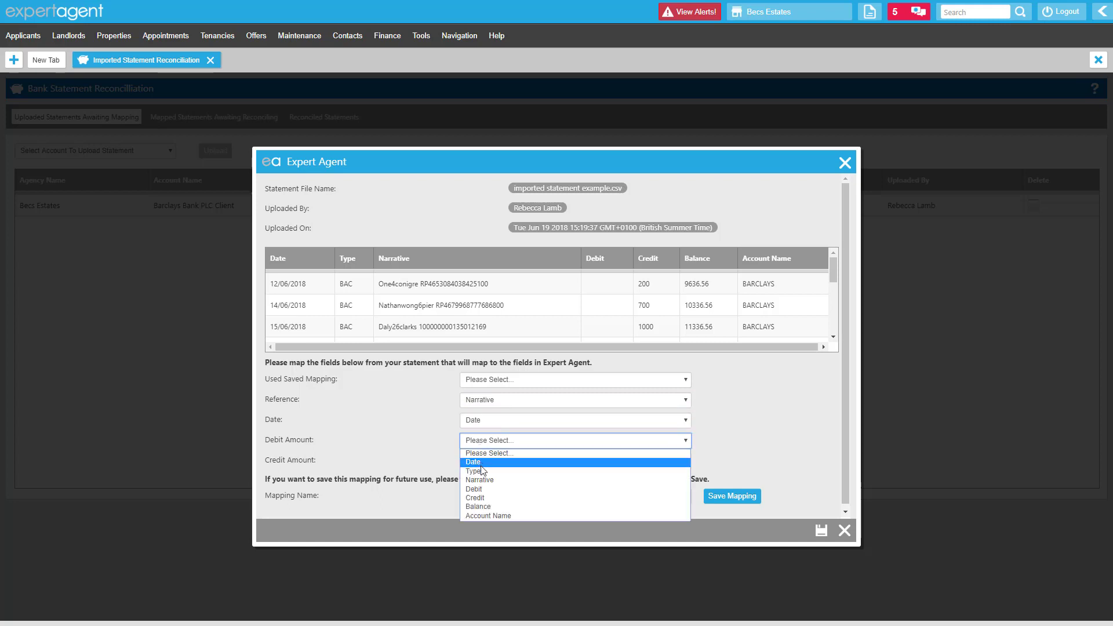
{"action": "left_click", "coordinate": [479, 489]}
{"action": "left_click", "coordinate": [472, 462]}
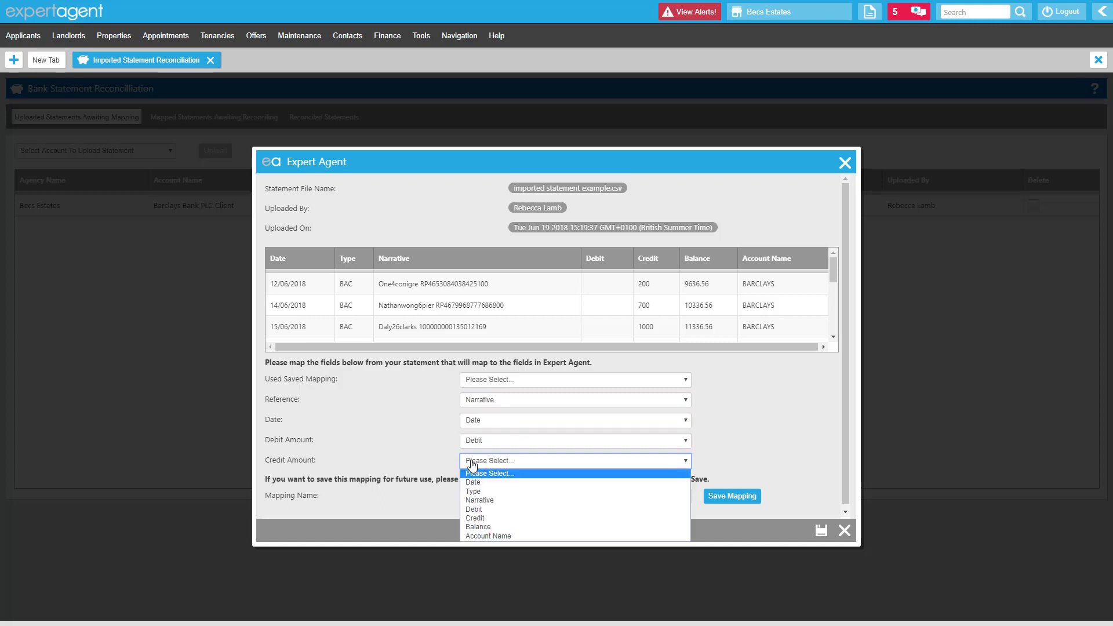
{"action": "left_click", "coordinate": [474, 518]}
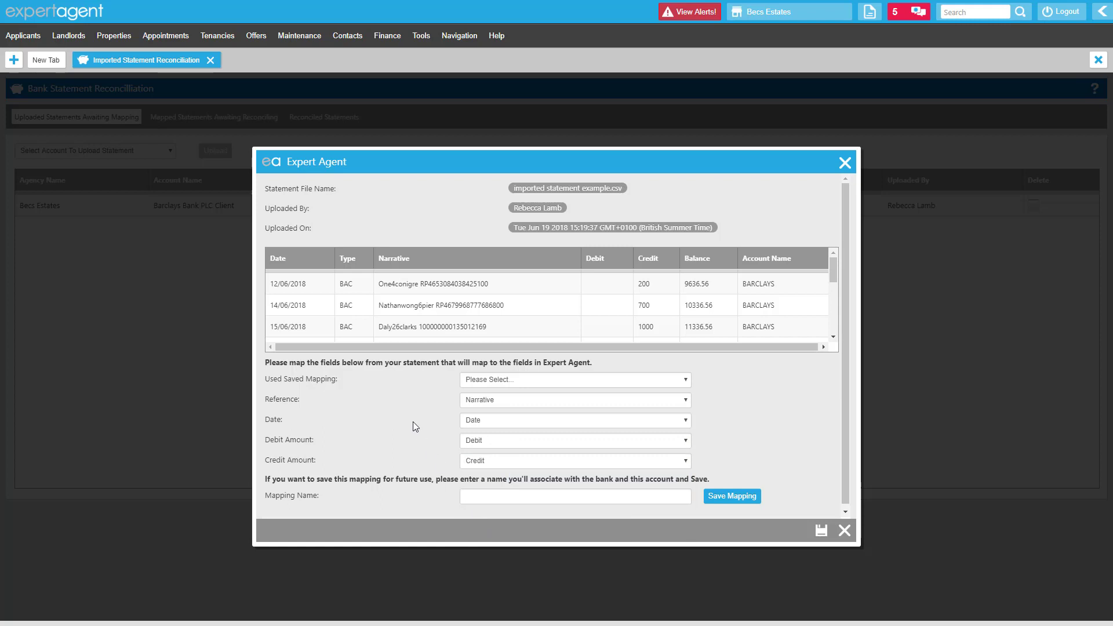
Review the mapping name and saved mapping options, and save the statement's field mapping without naming it
{"action": "left_click_drag", "start_coordinate": [273, 496], "coordinate": [322, 496]}
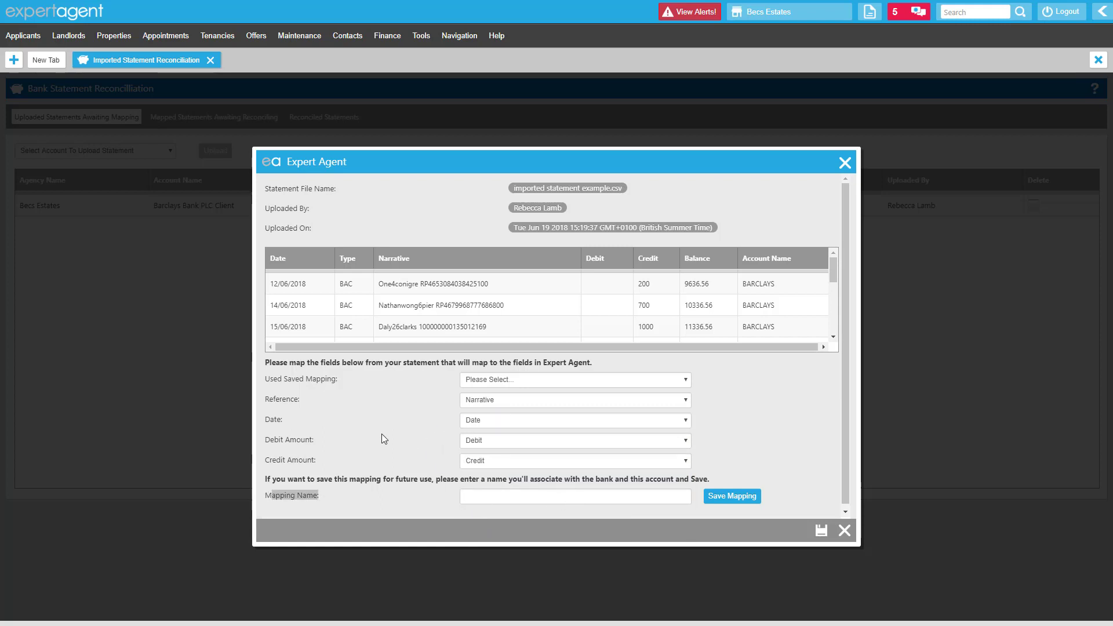
{"action": "left_click", "coordinate": [483, 380]}
{"action": "left_click", "coordinate": [405, 381]}
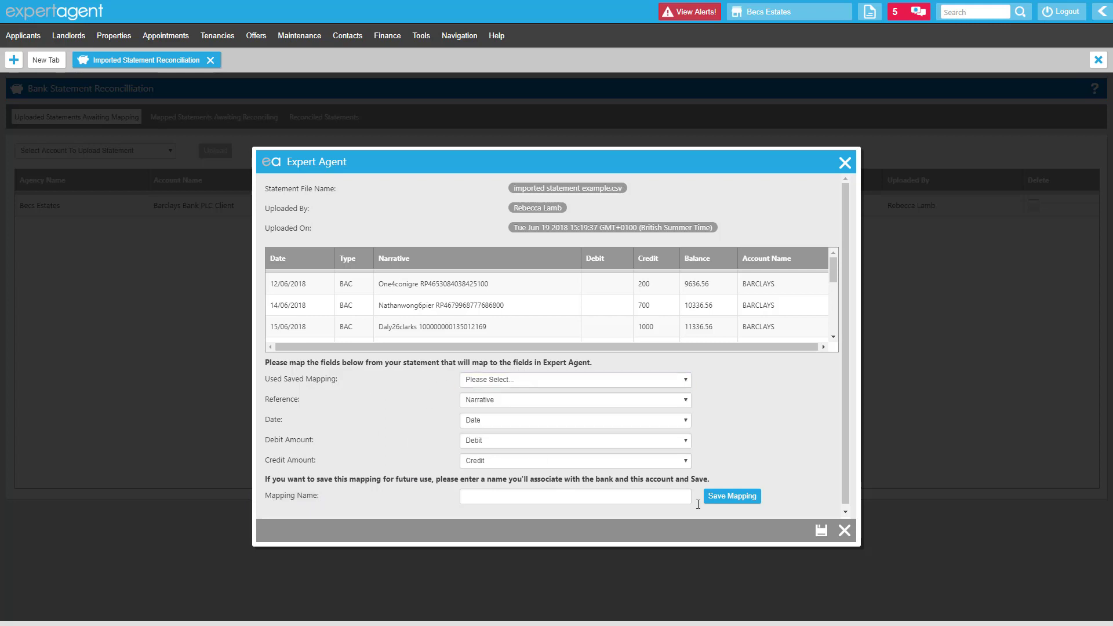
{"action": "left_click", "coordinate": [826, 539]}
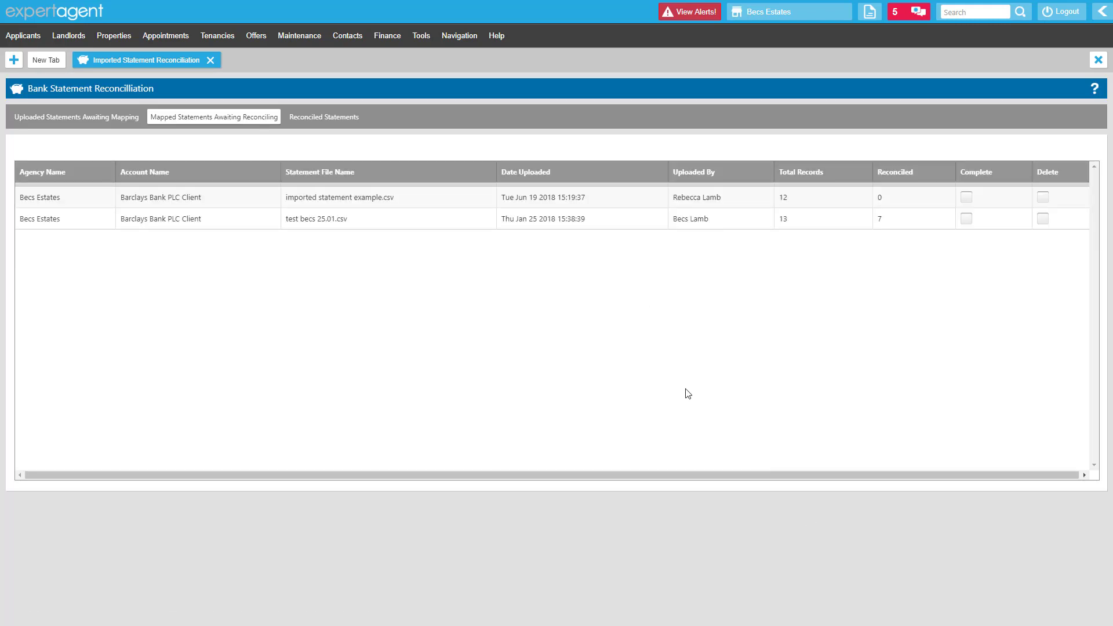
Check the statements awaiting mapping and open "imported statement example.csv" from the mapped statements awaiting reconciling
{"action": "left_click", "coordinate": [76, 123]}
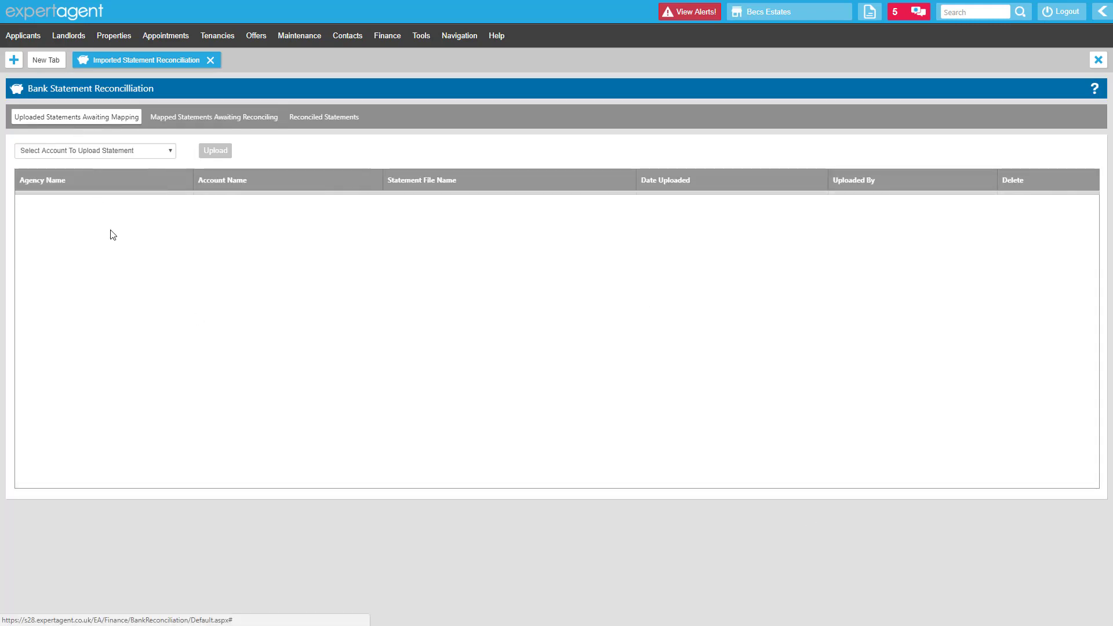
{"action": "left_click", "coordinate": [225, 119]}
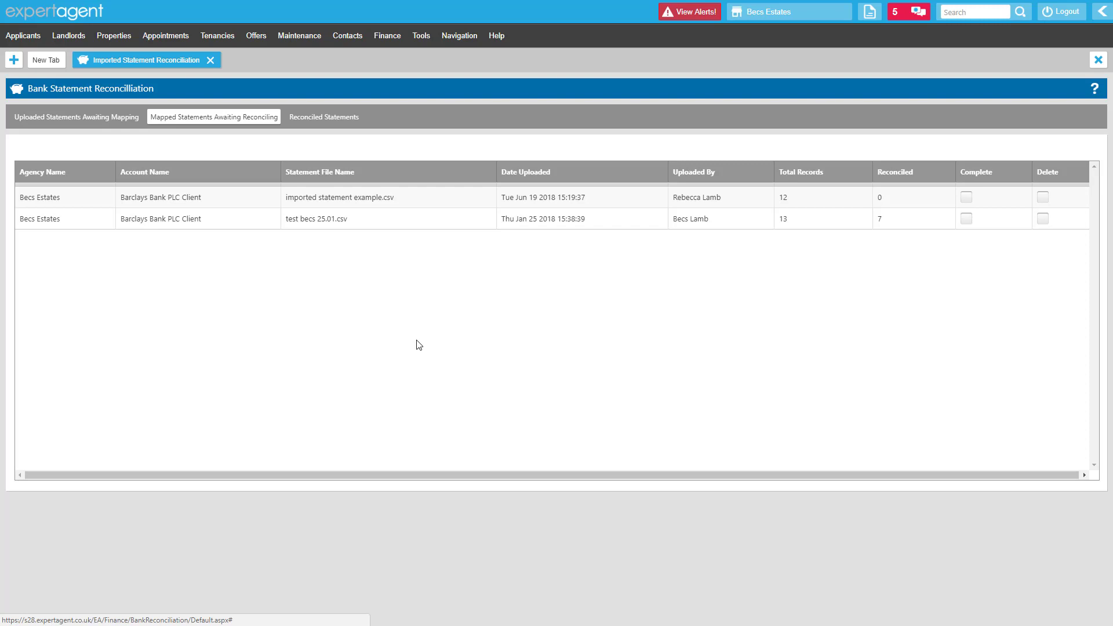
{"action": "left_click", "coordinate": [478, 200]}
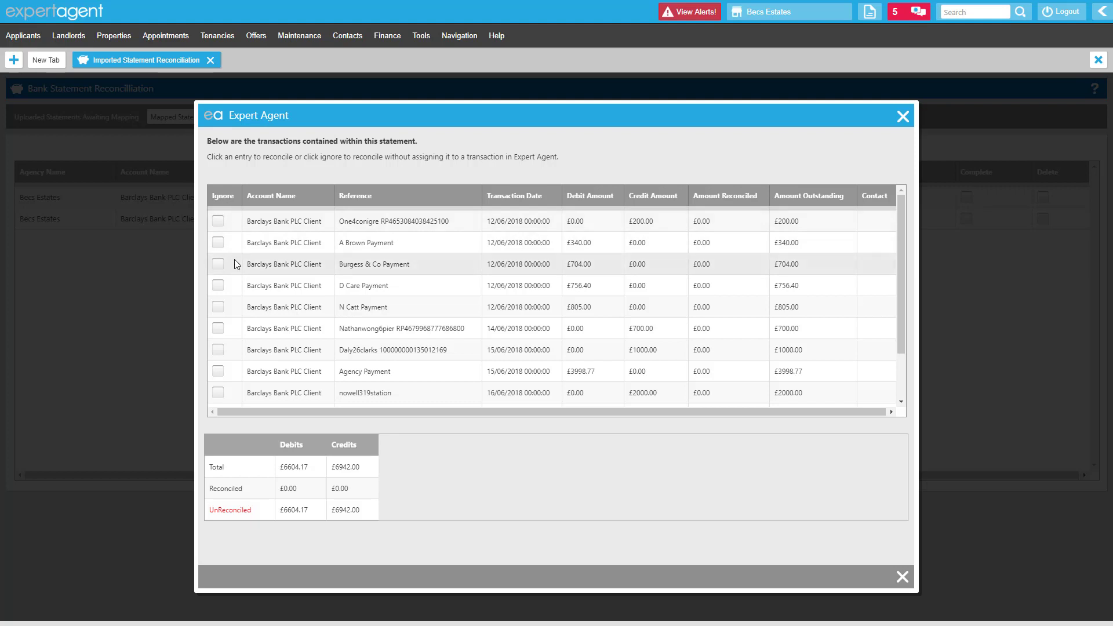
Examine the statement's transaction columns for account name, reference, date, debit, credit, amount reconciled and amount outstanding
{"action": "left_click_drag", "start_coordinate": [267, 197], "coordinate": [375, 194]}
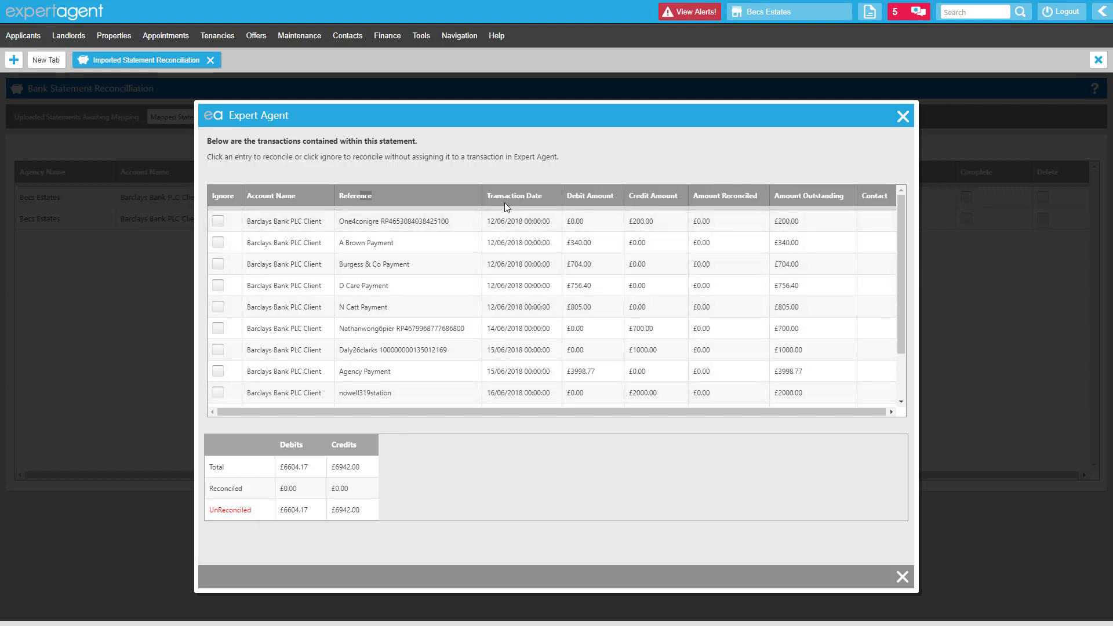
{"action": "left_click_drag", "start_coordinate": [509, 201], "coordinate": [521, 197]}
{"action": "left_click_drag", "start_coordinate": [633, 196], "coordinate": [641, 219]}
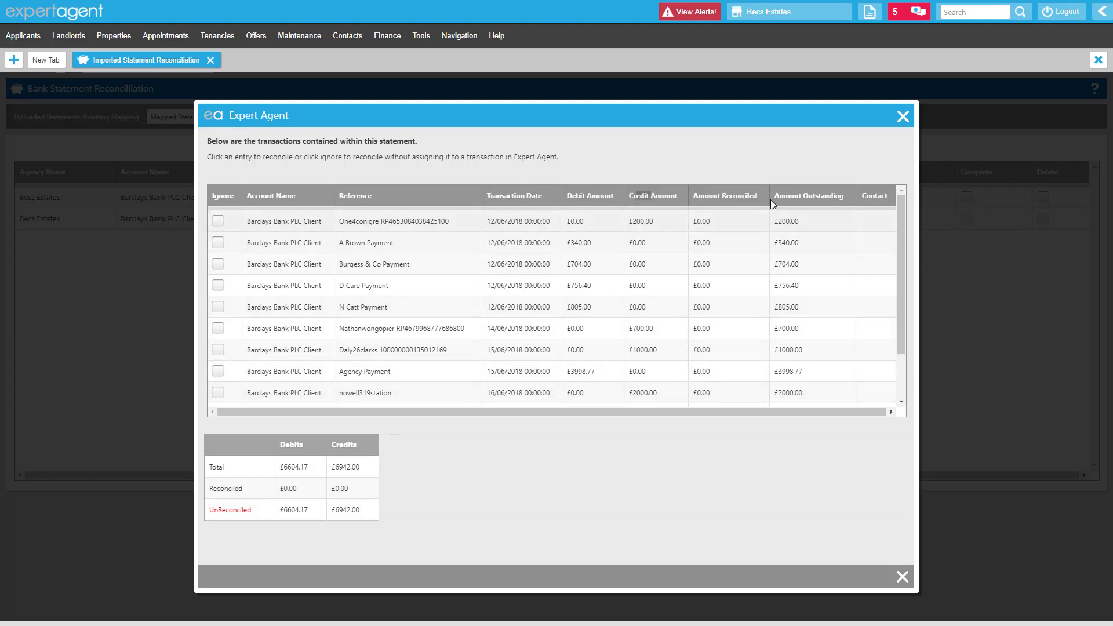
{"action": "left_click_drag", "start_coordinate": [709, 196], "coordinate": [814, 196]}
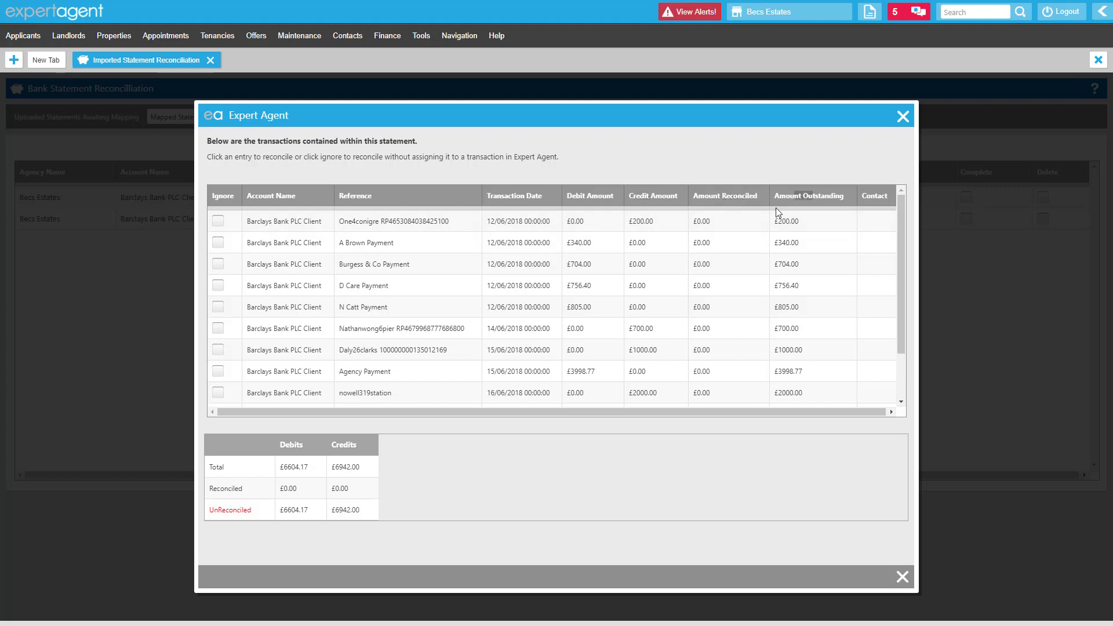
{"action": "left_click_drag", "start_coordinate": [712, 195], "coordinate": [735, 195]}
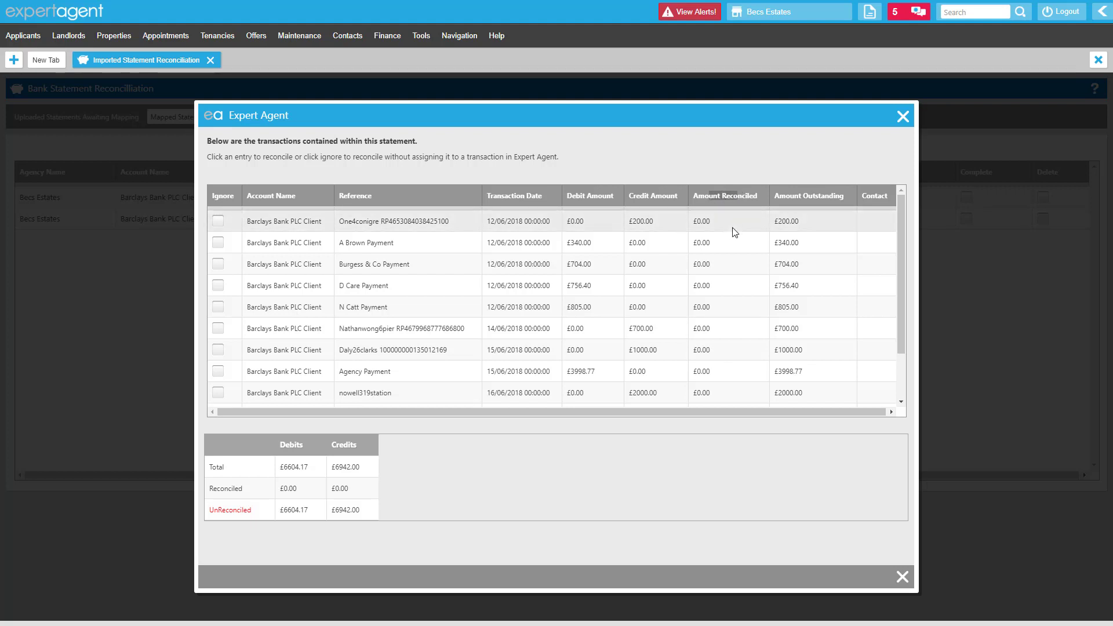
{"action": "left_click_drag", "start_coordinate": [802, 196], "coordinate": [823, 196]}
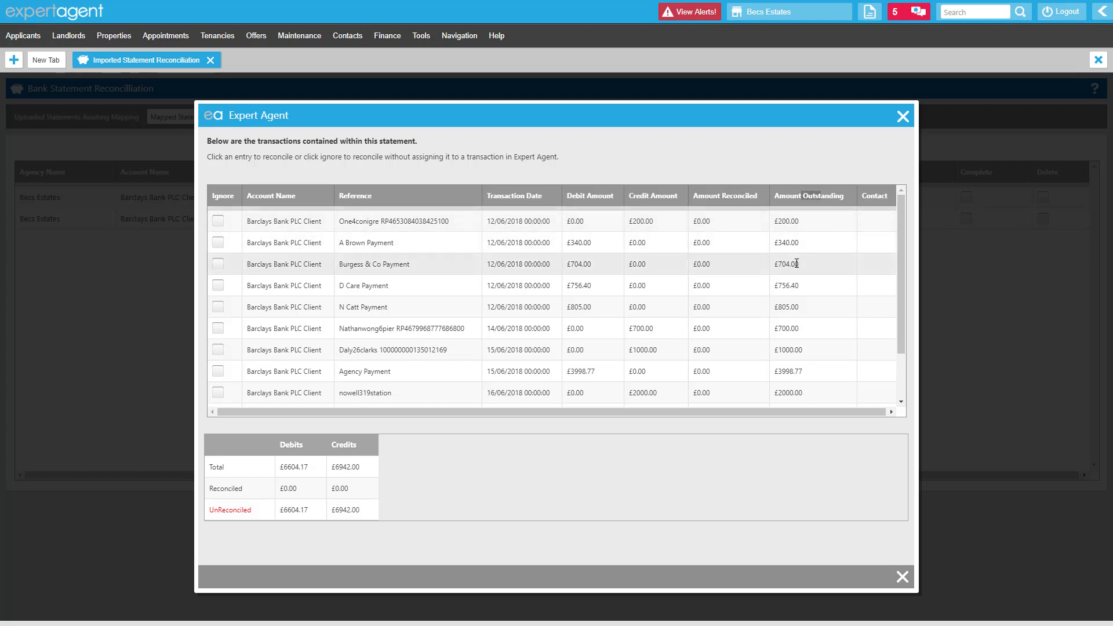
Review the remaining statement transactions and the summary of total, reconciled and unreconciled debits and credits
{"action": "scroll", "coordinate": [797, 269], "scroll_direction": "down", "scroll_amount": 1}
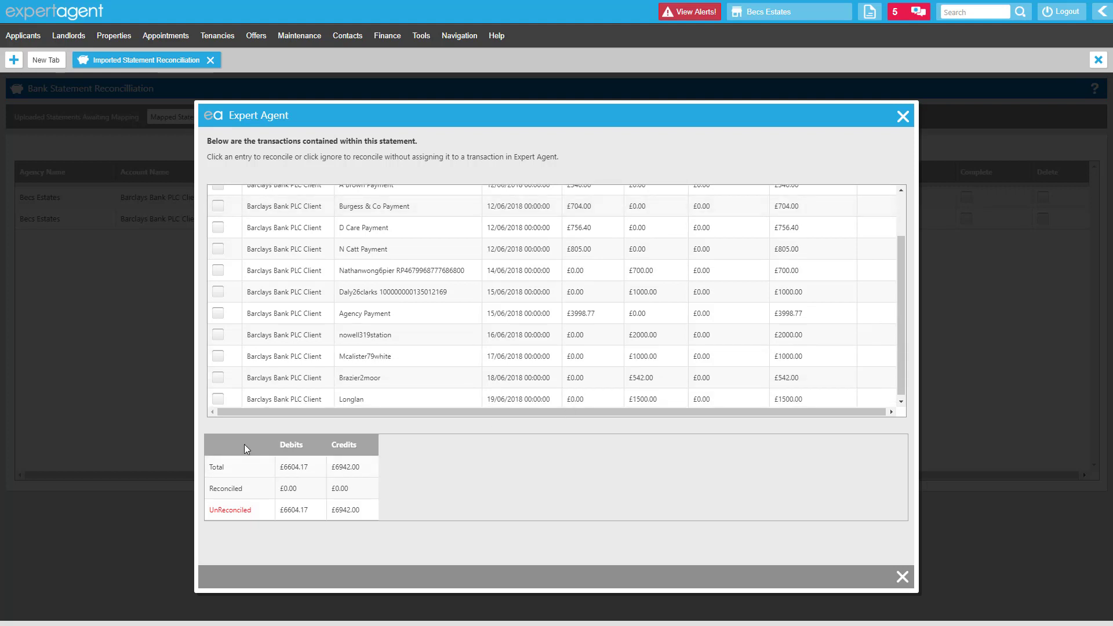
{"action": "left_click_drag", "start_coordinate": [244, 444], "coordinate": [436, 507]}
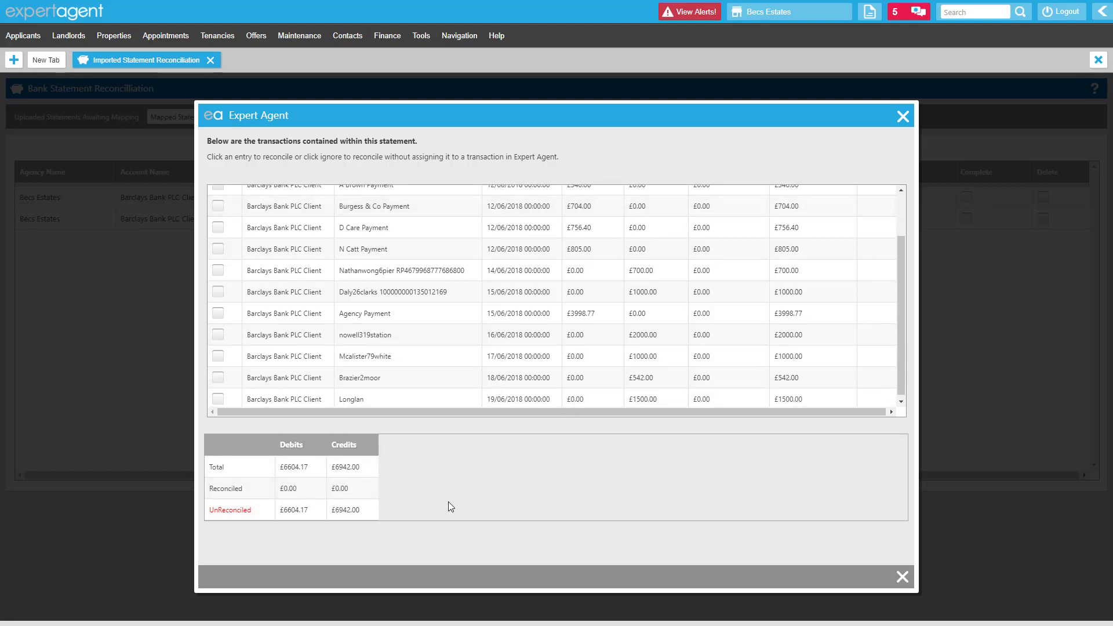
{"action": "left_click", "coordinate": [350, 467]}
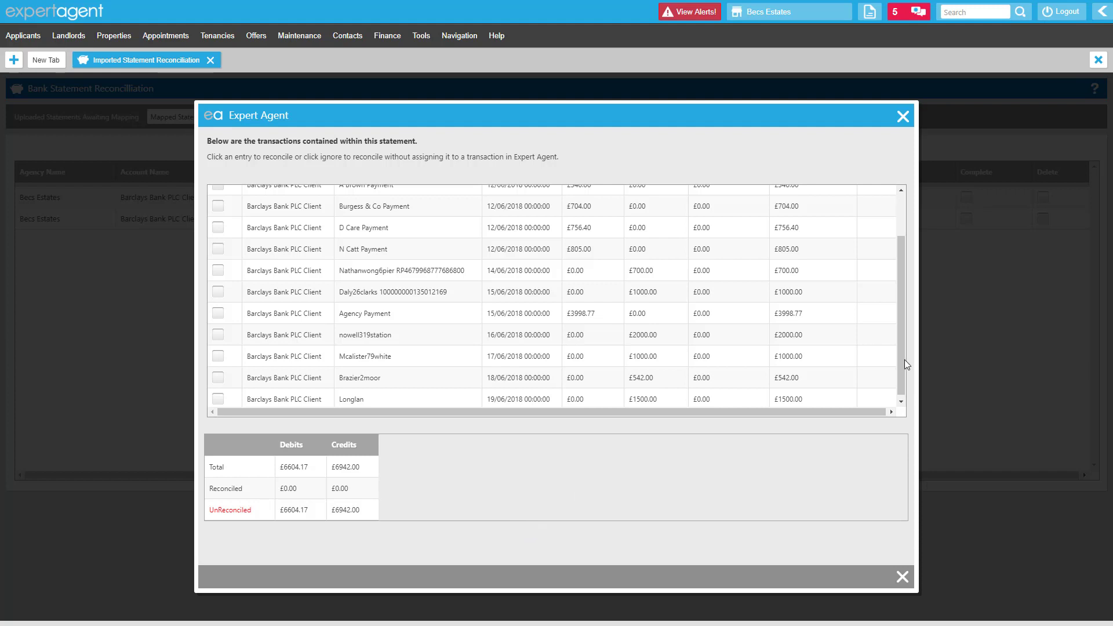
{"action": "scroll", "coordinate": [902, 359], "scroll_direction": "up", "scroll_amount": 3}
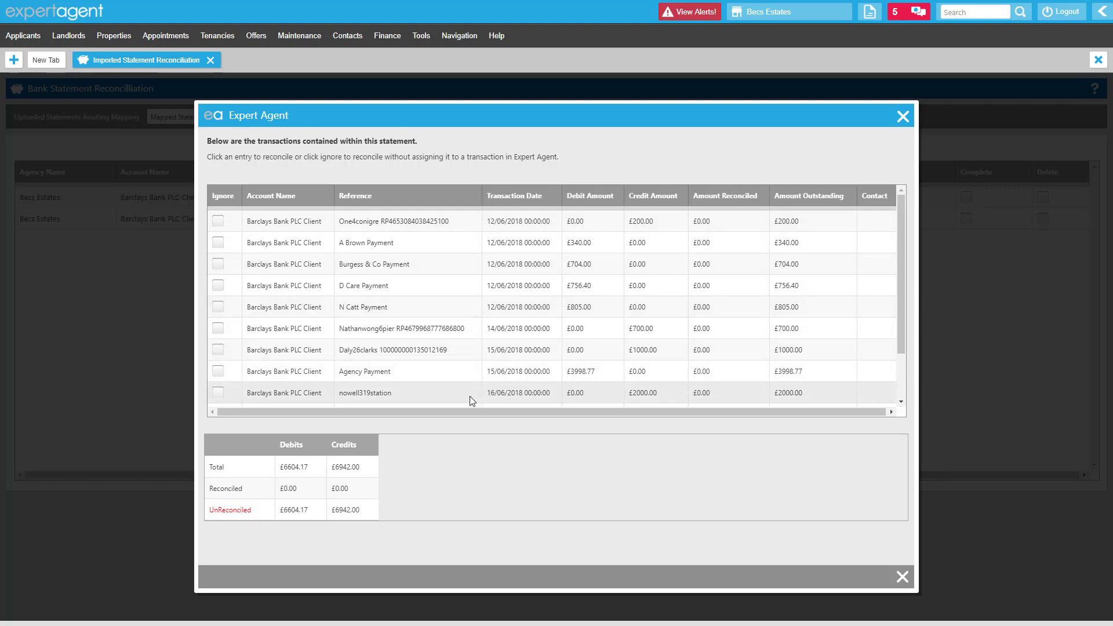
Reconcile the £200.00 credit dated 12/06/2018 against its suggested matching tenant and save the receipt
{"action": "left_click", "coordinate": [463, 228]}
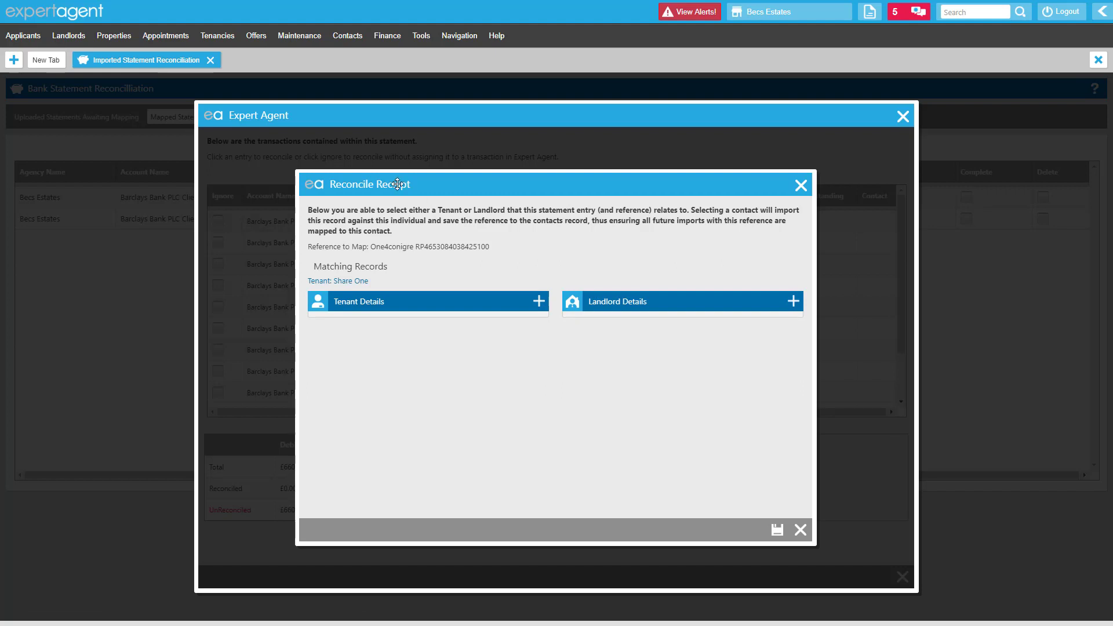
{"action": "left_click_drag", "start_coordinate": [406, 186], "coordinate": [405, 178]}
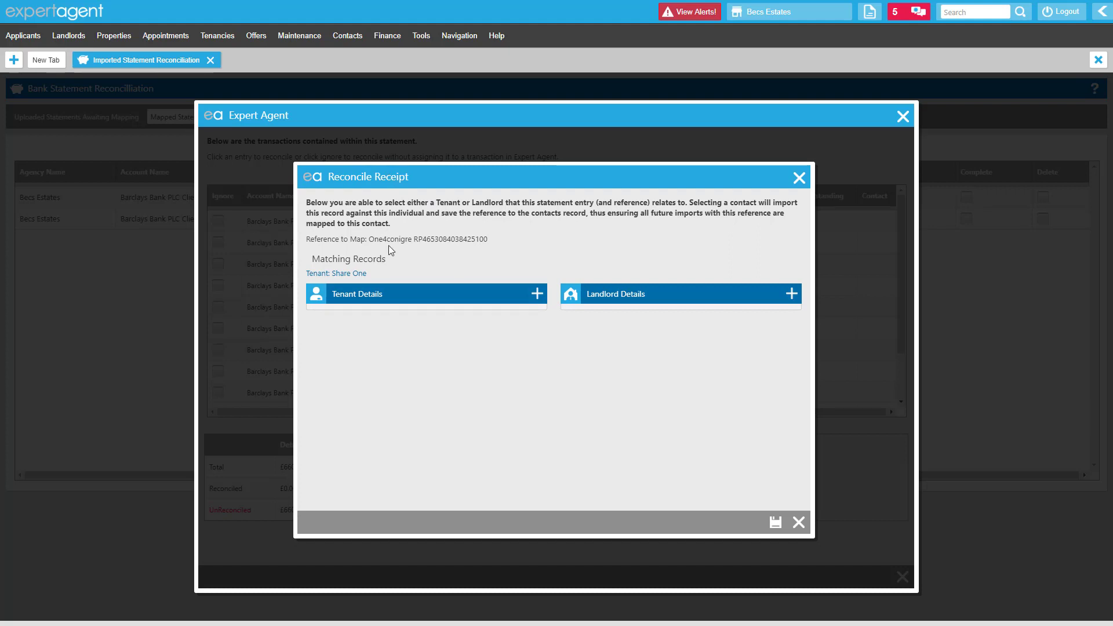
{"action": "left_click_drag", "start_coordinate": [369, 240], "coordinate": [479, 241]}
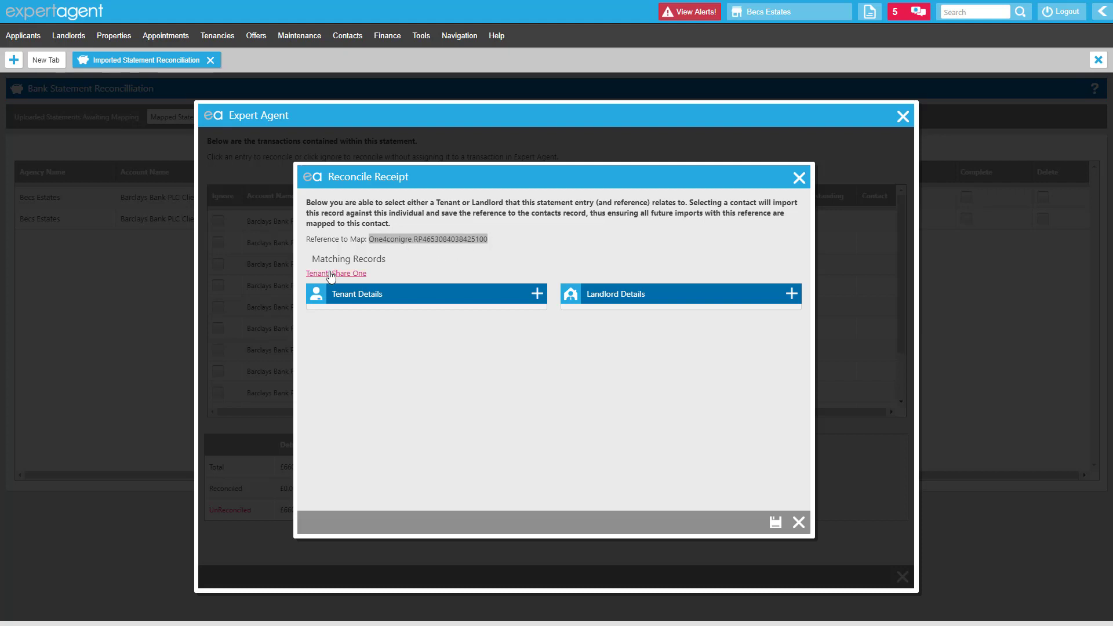
{"action": "left_click_drag", "start_coordinate": [374, 276], "coordinate": [402, 274]}
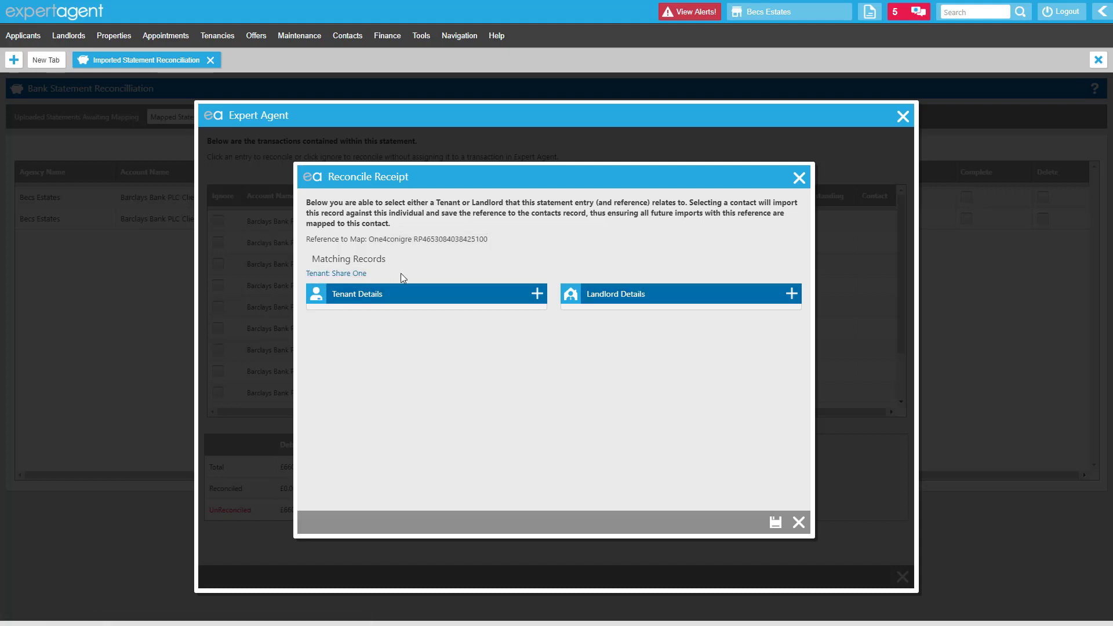
{"action": "left_click", "coordinate": [346, 276]}
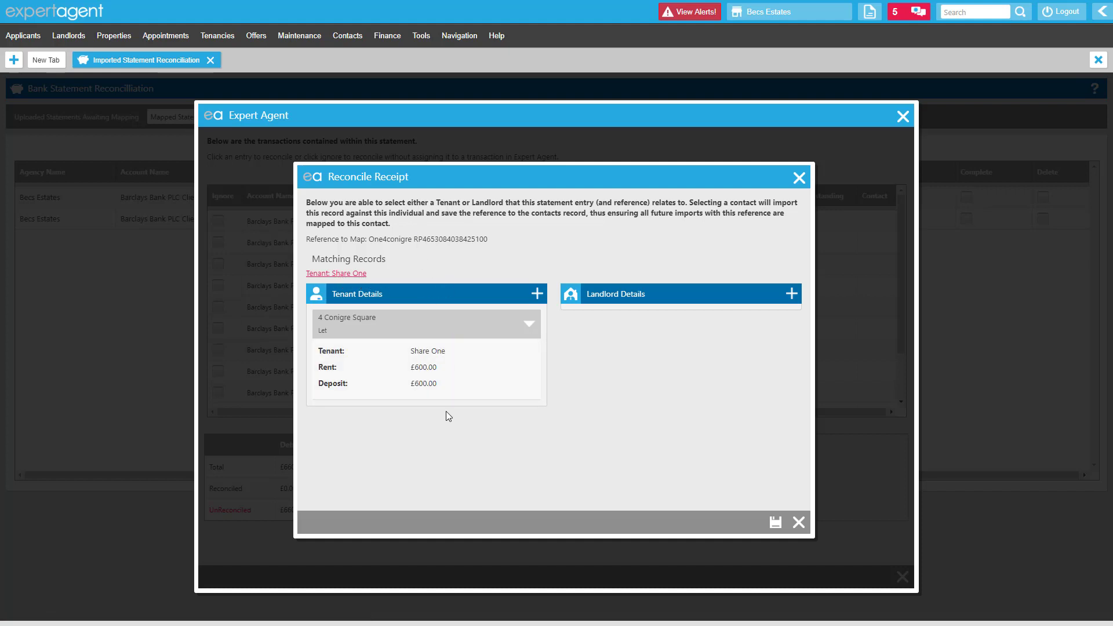
{"action": "left_click", "coordinate": [776, 521]}
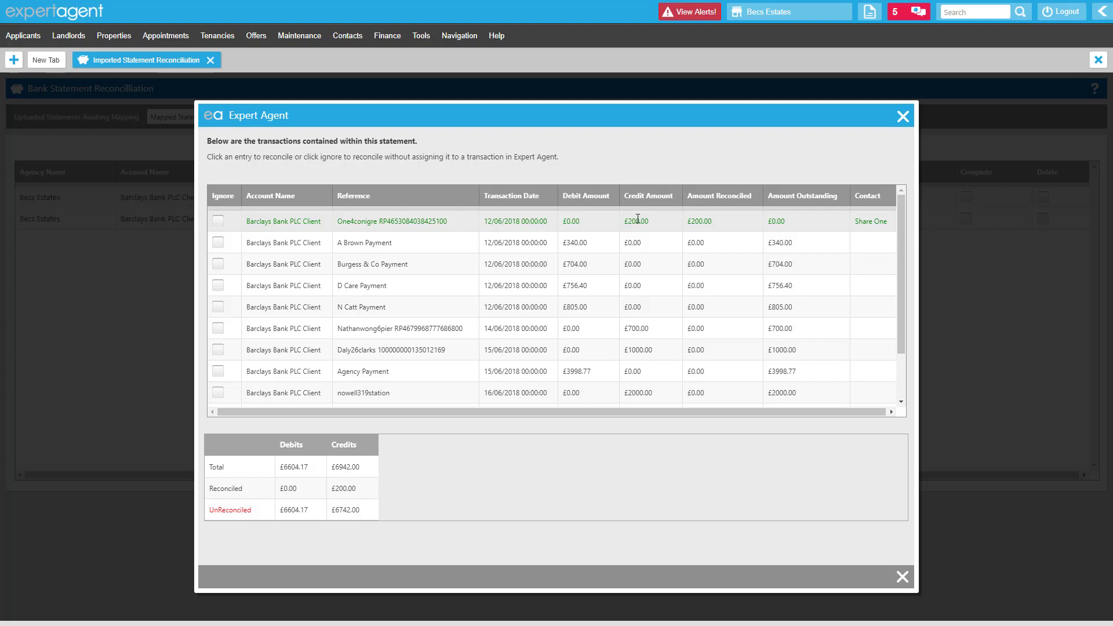
Reconcile the £700.00 credit dated 14/06/2018 against its suggested matching tenant and save the receipt
{"action": "left_click", "coordinate": [449, 326]}
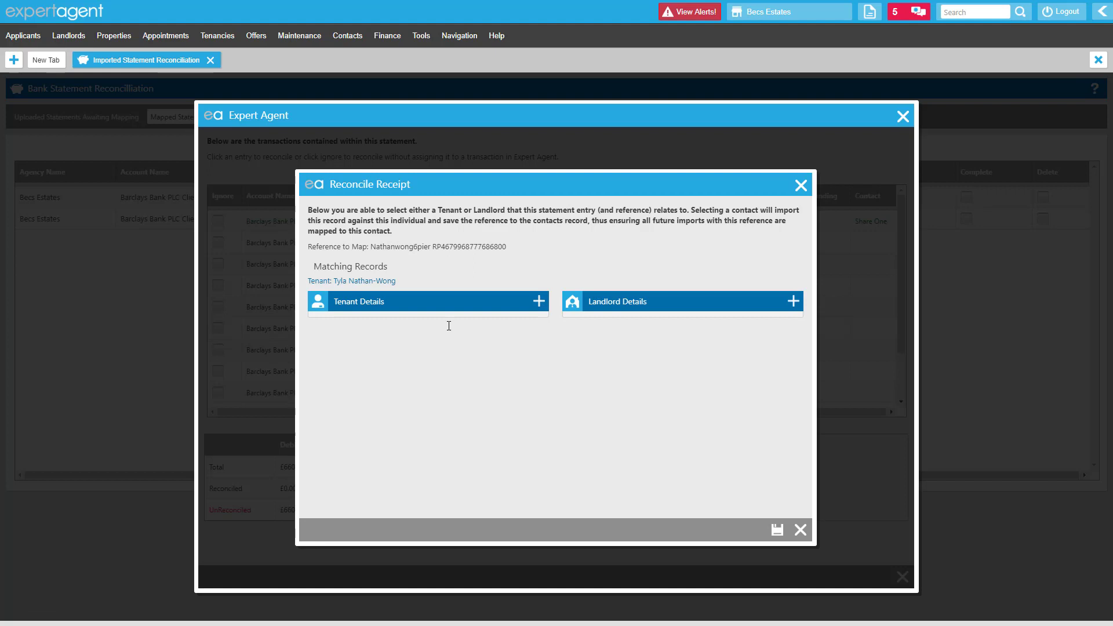
{"action": "left_click_drag", "start_coordinate": [510, 245], "coordinate": [374, 247]}
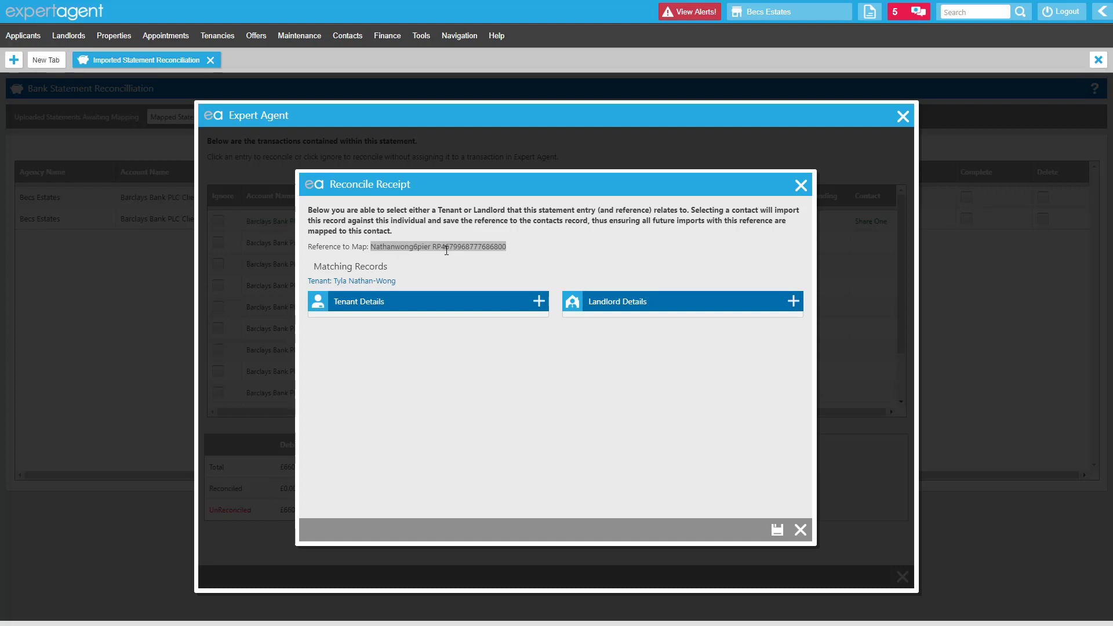
{"action": "left_click", "coordinate": [366, 282]}
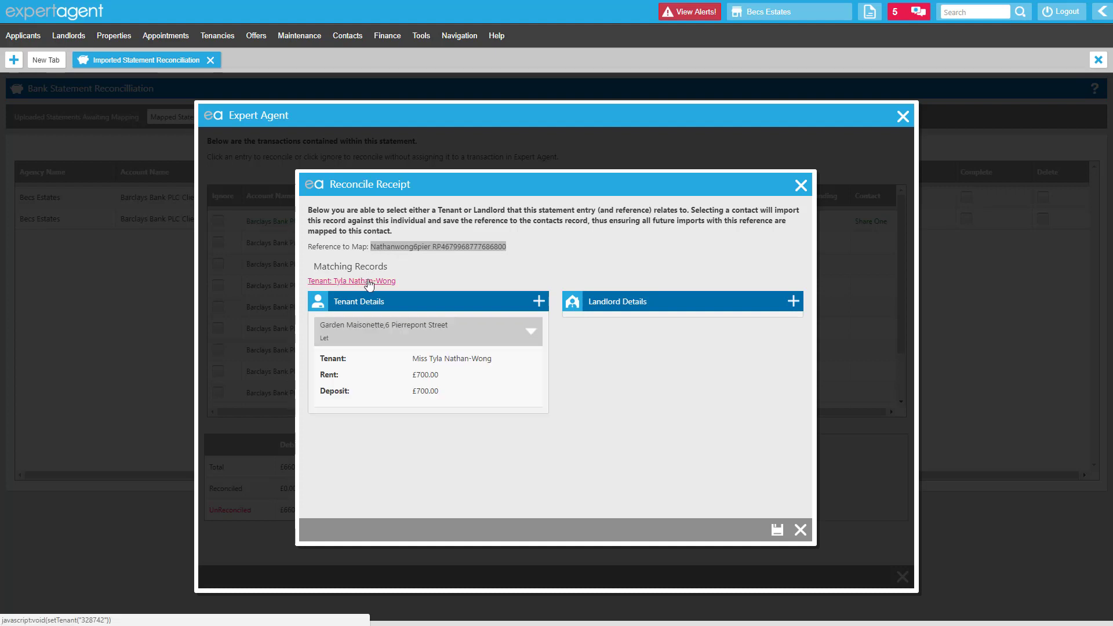
{"action": "left_click", "coordinate": [778, 529]}
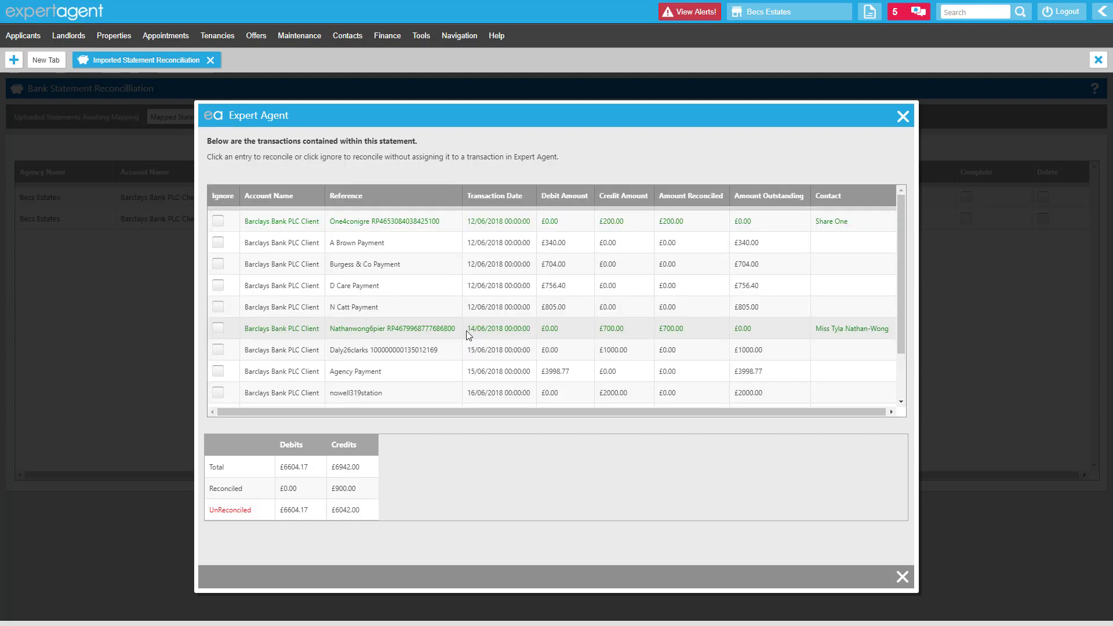
Reconcile the £1000.00 credit dated 15/06/2018 against its suggested matching tenant and save the receipt
{"action": "left_click_drag", "start_coordinate": [254, 475], "coordinate": [374, 510]}
{"action": "left_click", "coordinate": [382, 507]}
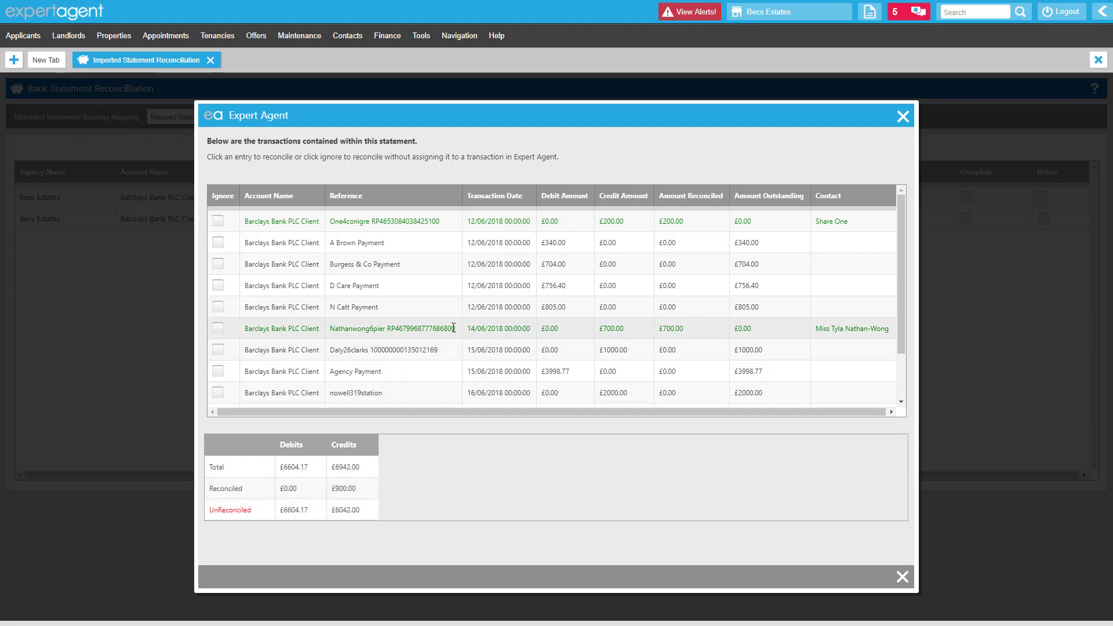
{"action": "left_click", "coordinate": [448, 351]}
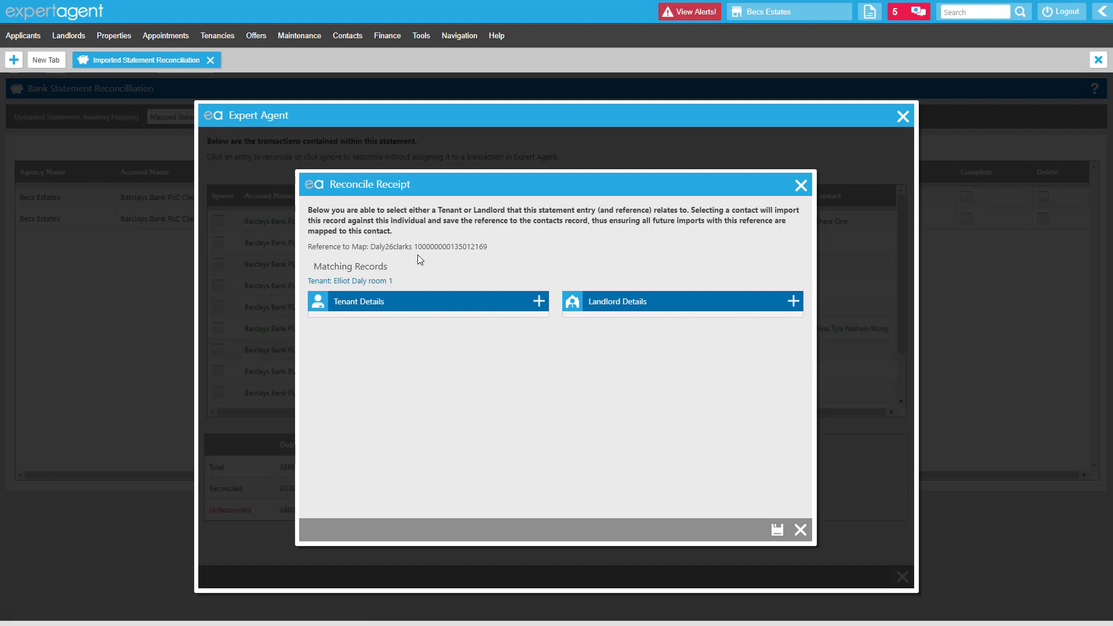
{"action": "left_click", "coordinate": [374, 281]}
{"action": "left_click", "coordinate": [777, 530]}
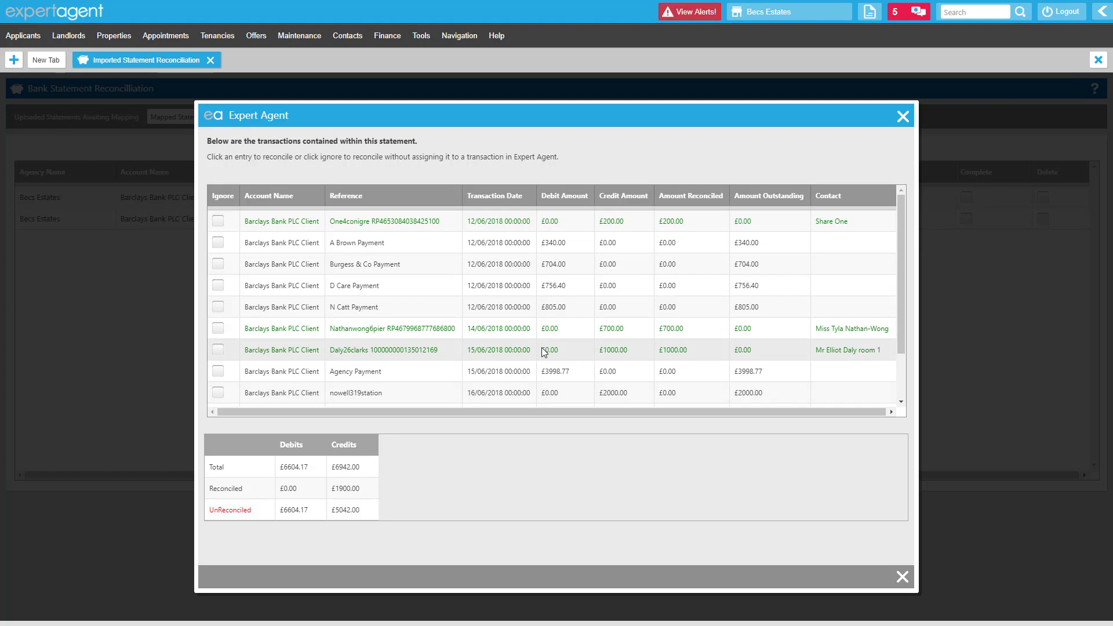
Reconcile the £542.00 credit dated 18/06/2018 by finding the tenant by the surname in its reference, and save the receipt
{"action": "scroll", "coordinate": [542, 346], "scroll_direction": "down", "scroll_amount": 1}
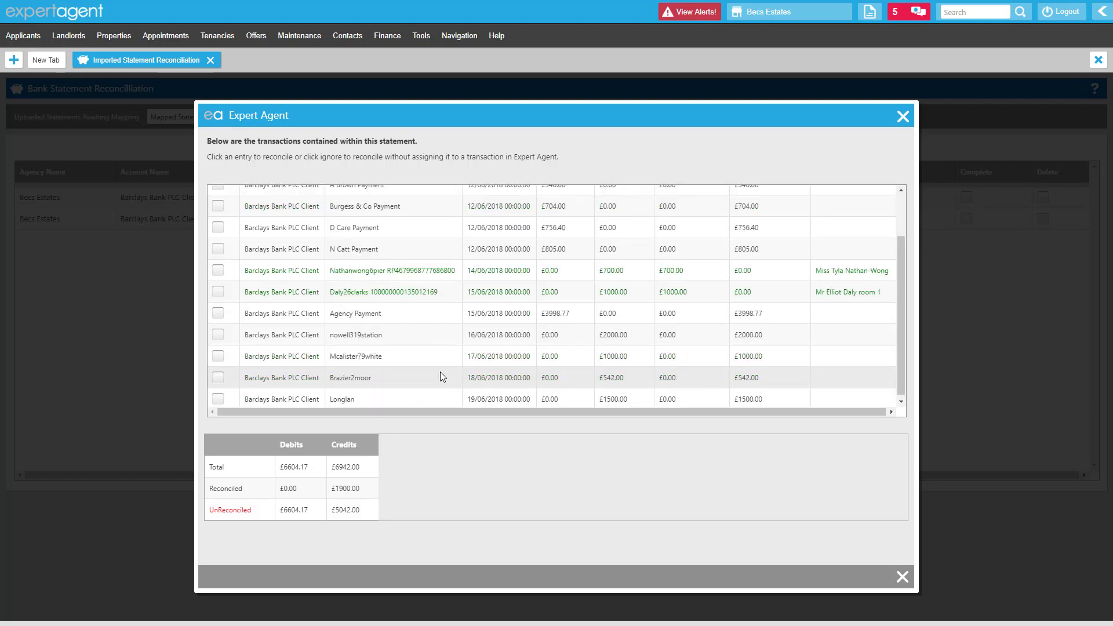
{"action": "left_click", "coordinate": [423, 381]}
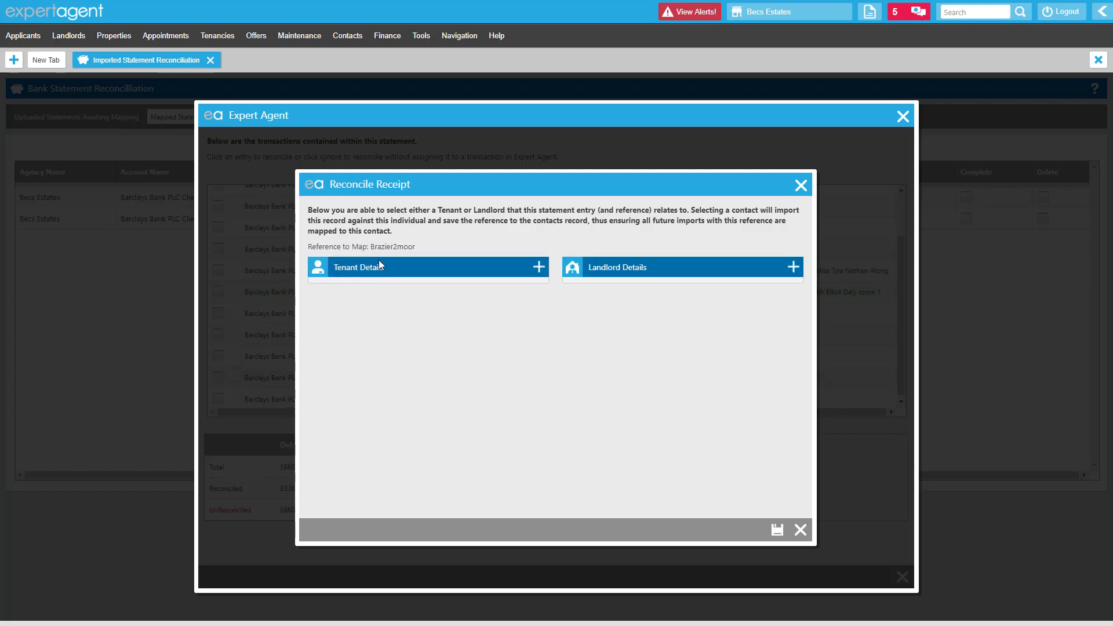
{"action": "left_click", "coordinate": [538, 268]}
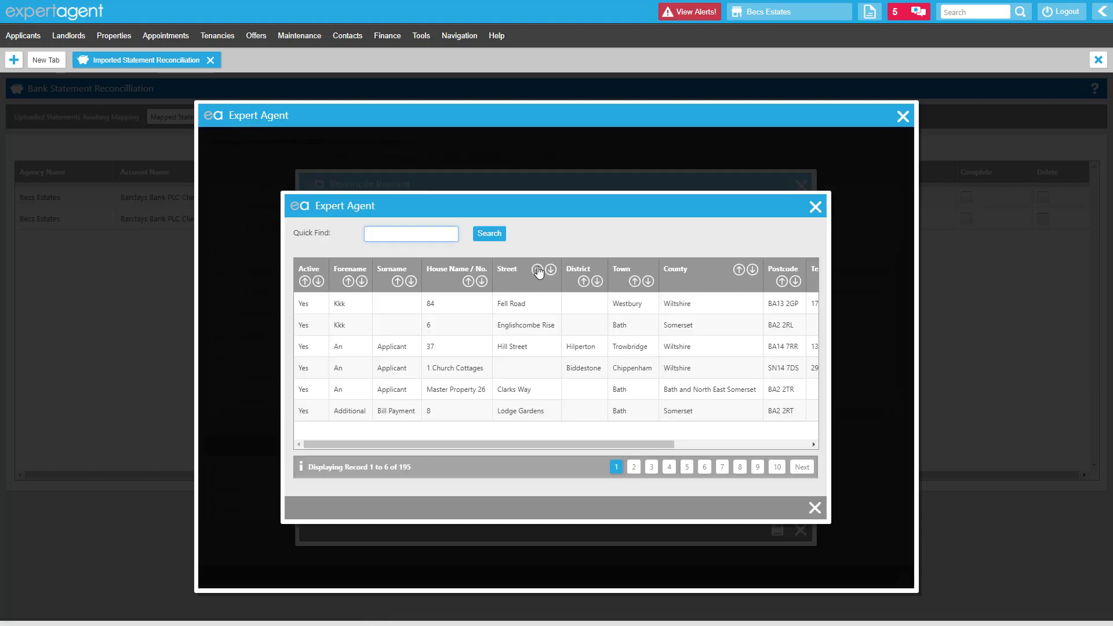
{"action": "type", "text": "brazier"}
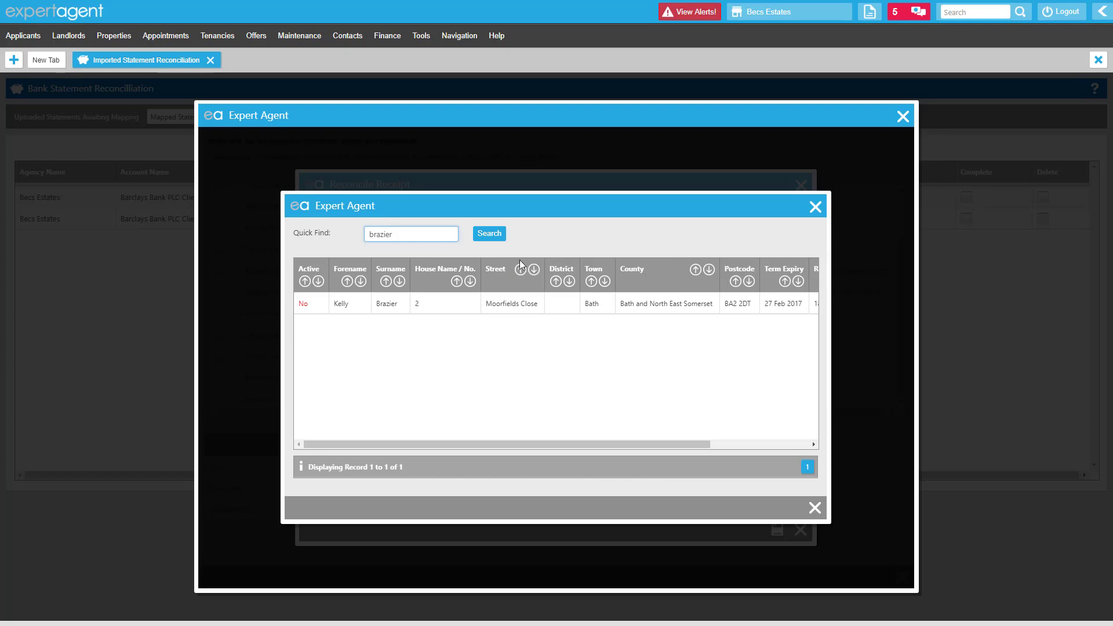
{"action": "left_click", "coordinate": [461, 312]}
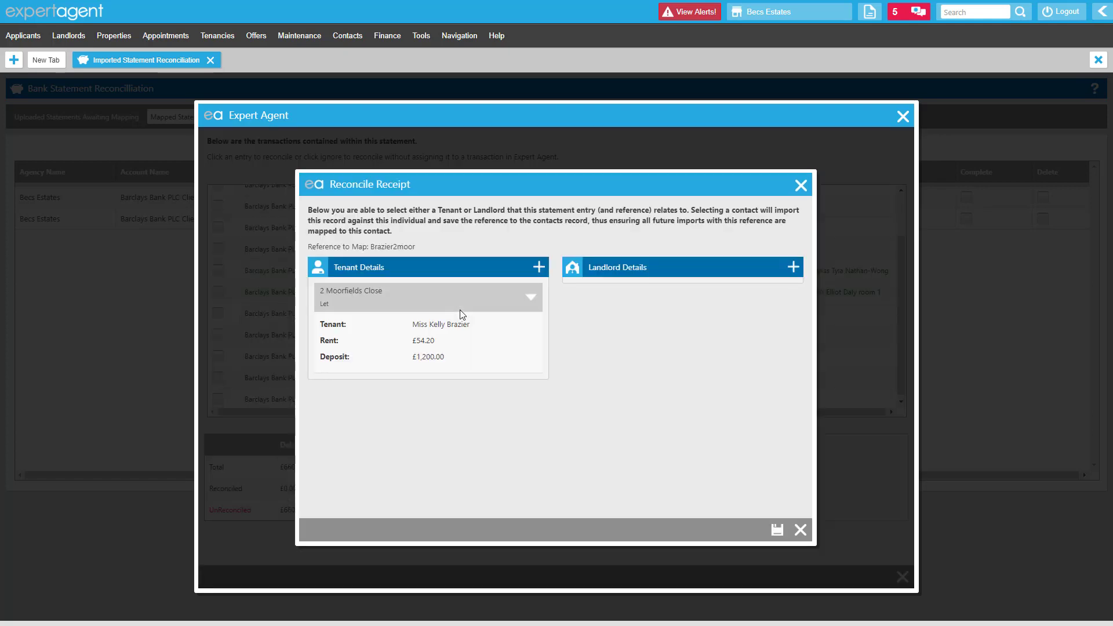
{"action": "left_click", "coordinate": [771, 532]}
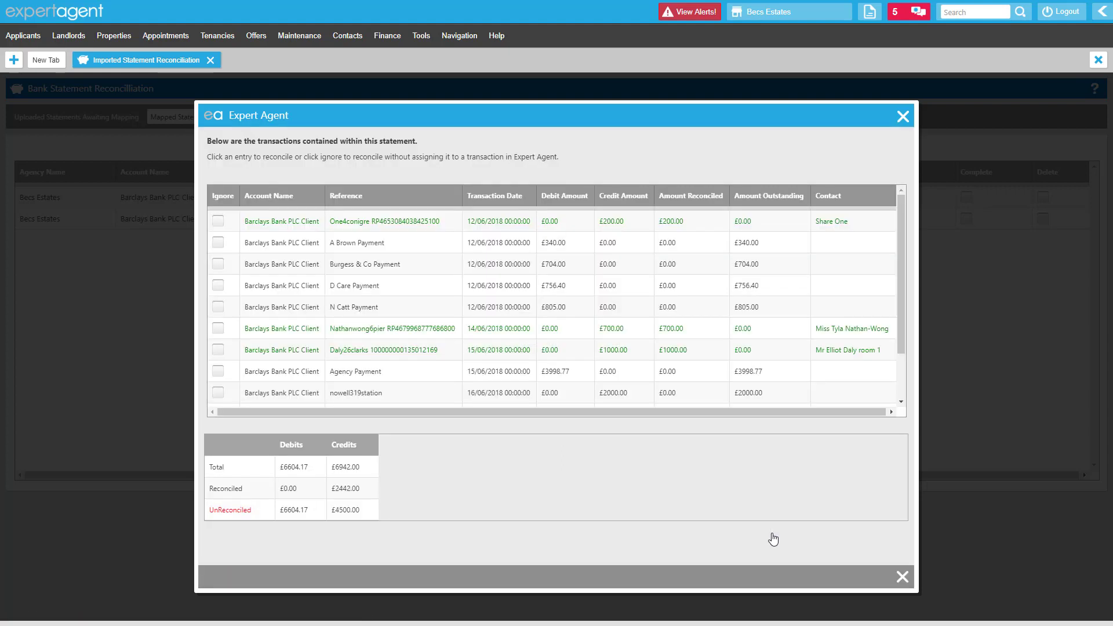
Reconcile the £2000.00 credit dated 16/06/2018 against its suggested matching tenant and save the receipt
{"action": "scroll", "coordinate": [638, 333], "scroll_direction": "down", "scroll_amount": 1}
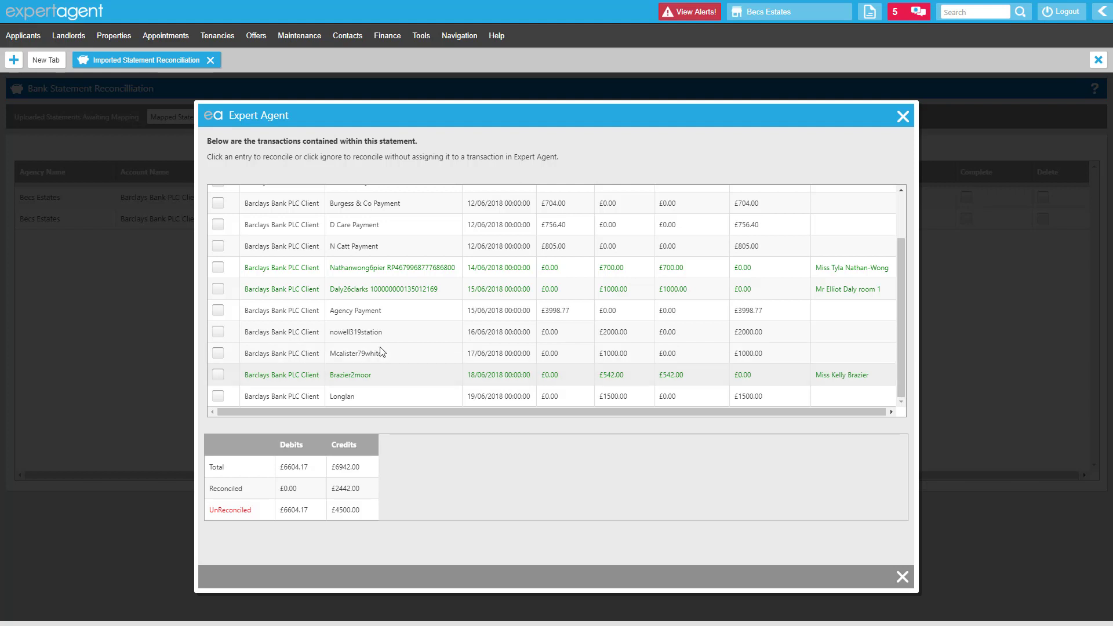
{"action": "left_click", "coordinate": [372, 331]}
{"action": "left_click", "coordinate": [348, 281]}
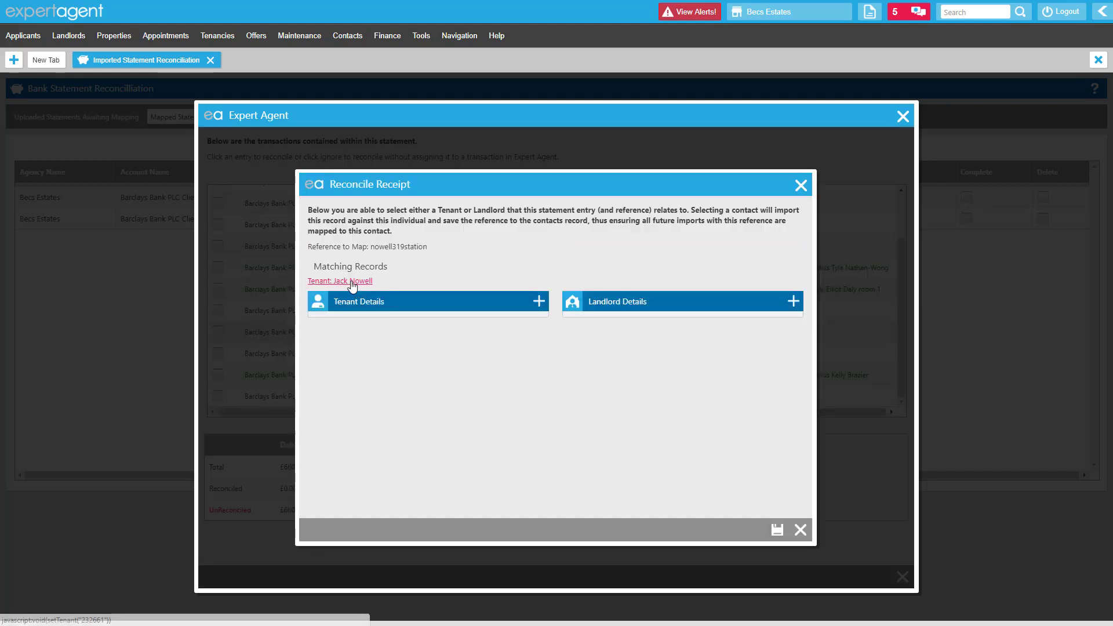
{"action": "left_click", "coordinate": [778, 530]}
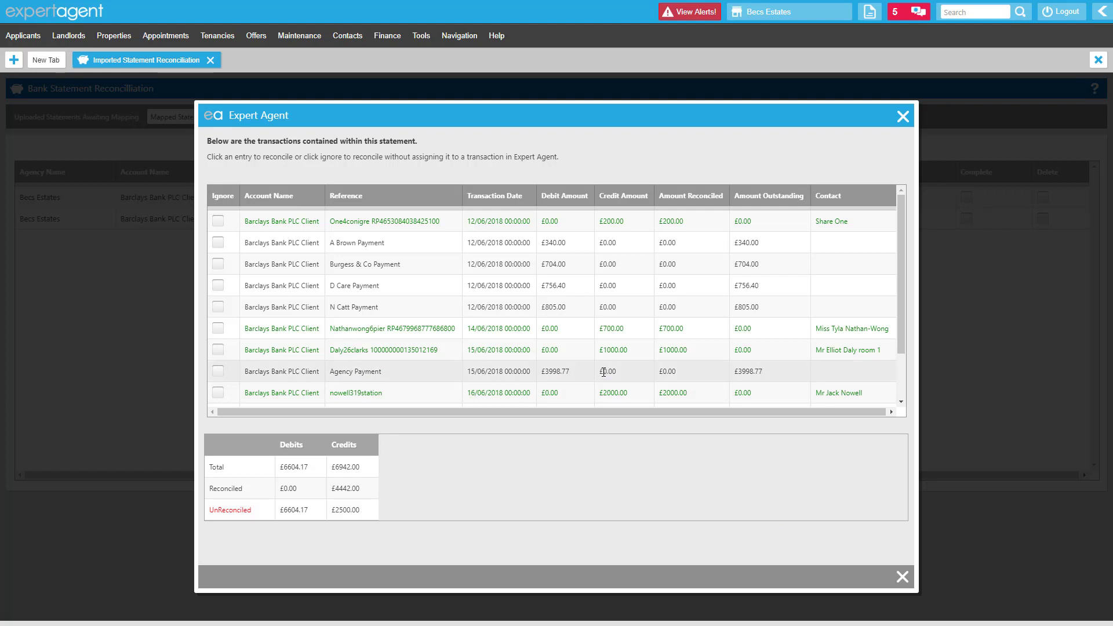
Mark the £1500.00 credit dated 19/06/2018 as reconciled and ignored, without assigning it to a contact
{"action": "scroll", "coordinate": [599, 361], "scroll_direction": "down", "scroll_amount": 3}
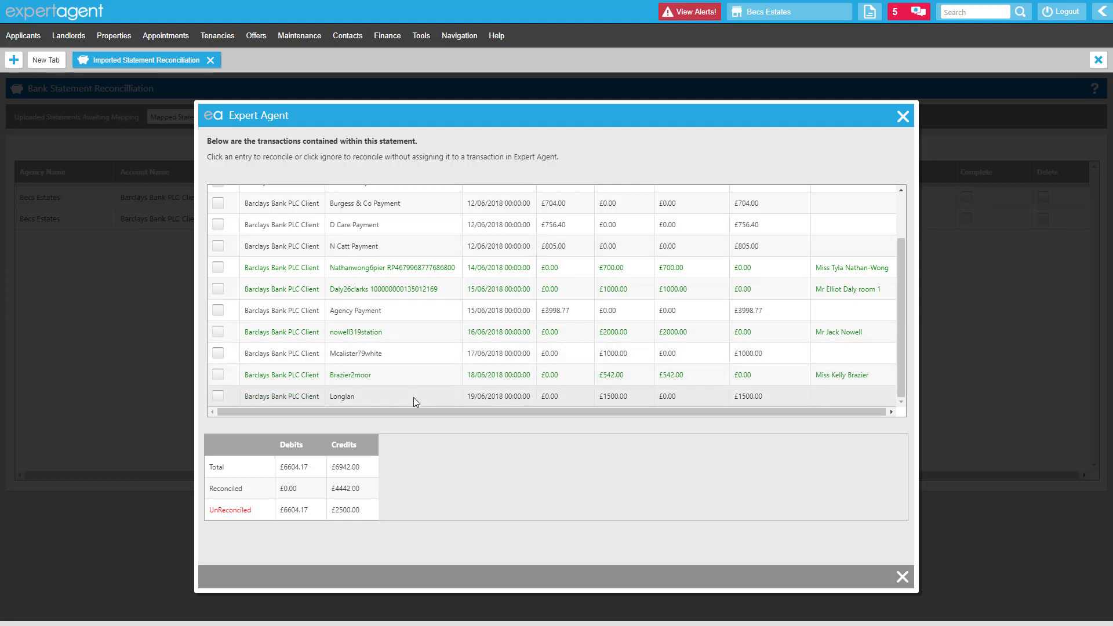
{"action": "scroll", "coordinate": [431, 360], "scroll_direction": "up", "scroll_amount": 3}
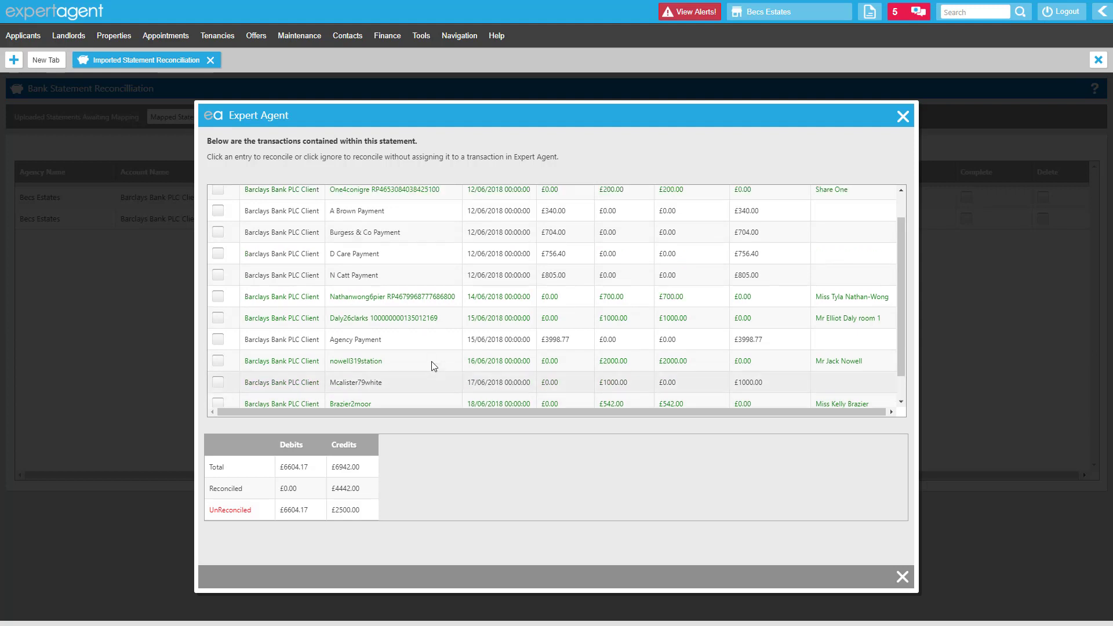
{"action": "scroll", "coordinate": [435, 361], "scroll_direction": "down", "scroll_amount": 1}
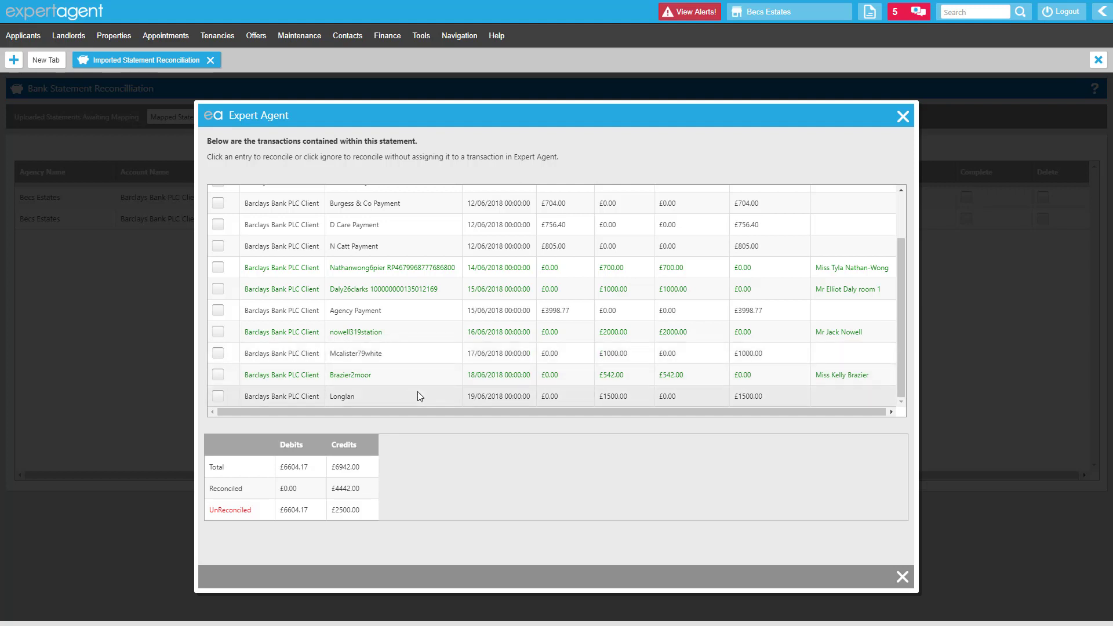
{"action": "left_click", "coordinate": [217, 397]}
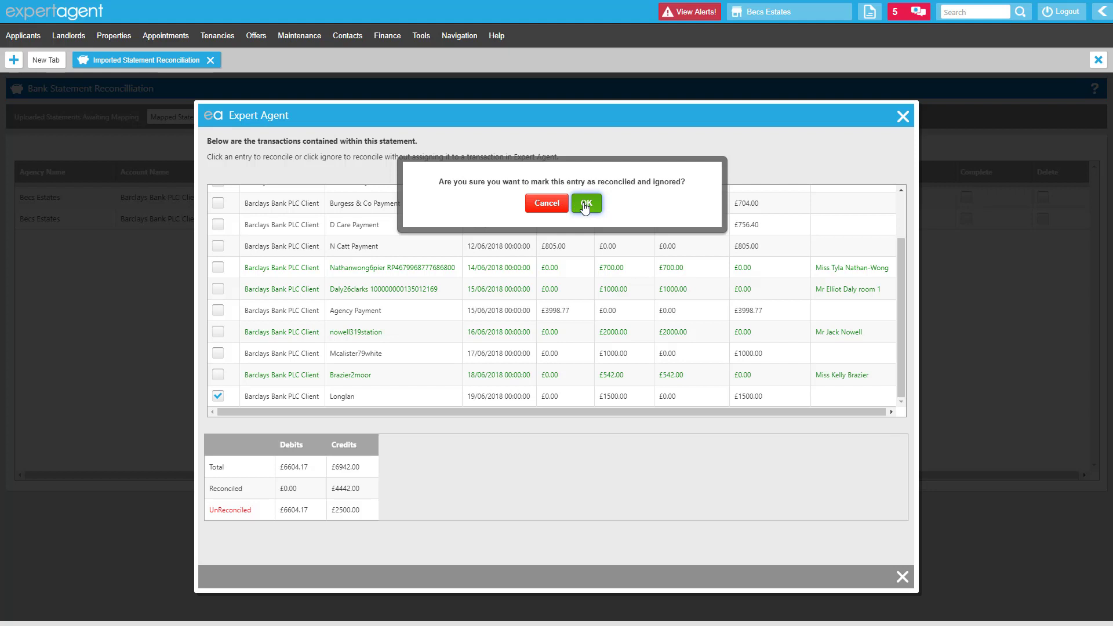
{"action": "left_click", "coordinate": [586, 204]}
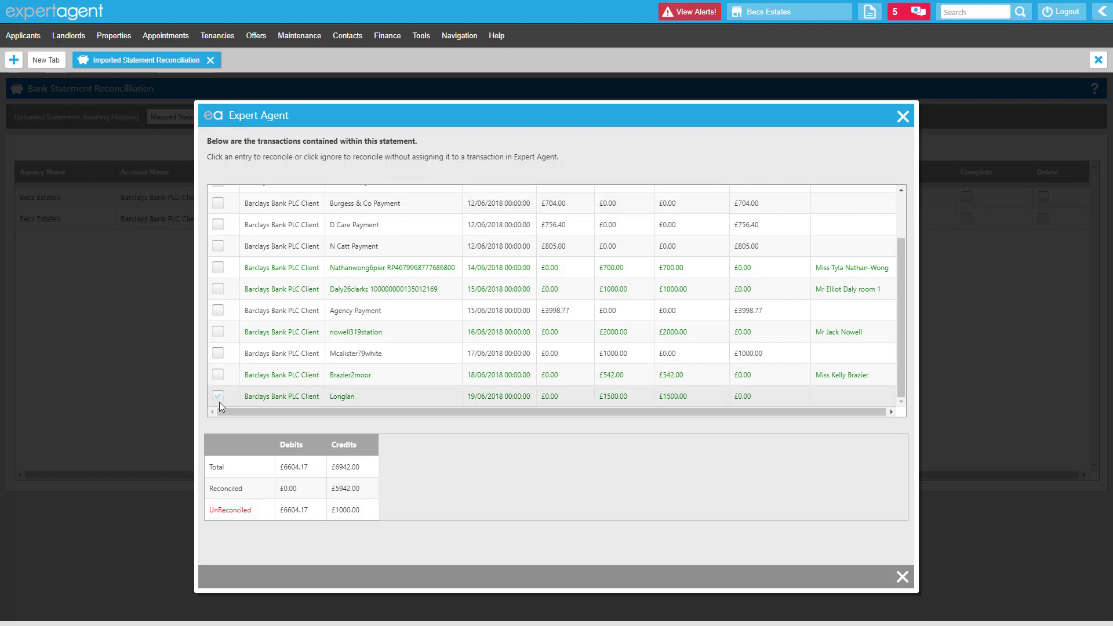
{"action": "left_click", "coordinate": [218, 396]}
Reconcile the £340.00 debit dated 12/06/2018 against the landlord payment of the exact same amount
{"action": "scroll", "coordinate": [629, 390], "scroll_direction": "up", "scroll_amount": 3}
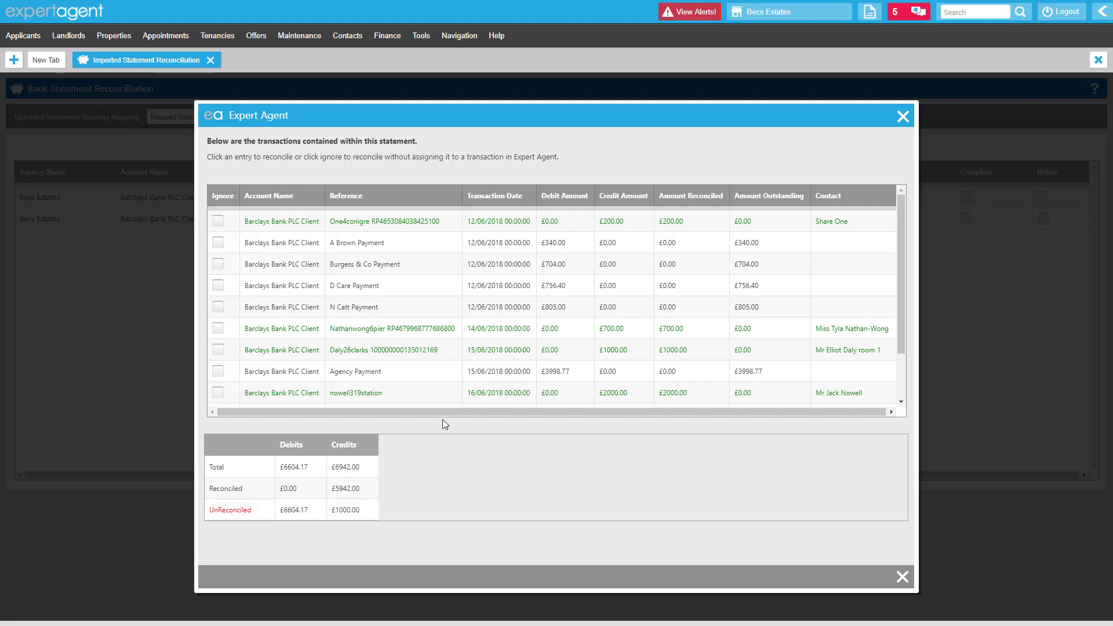
{"action": "left_click", "coordinate": [415, 242]}
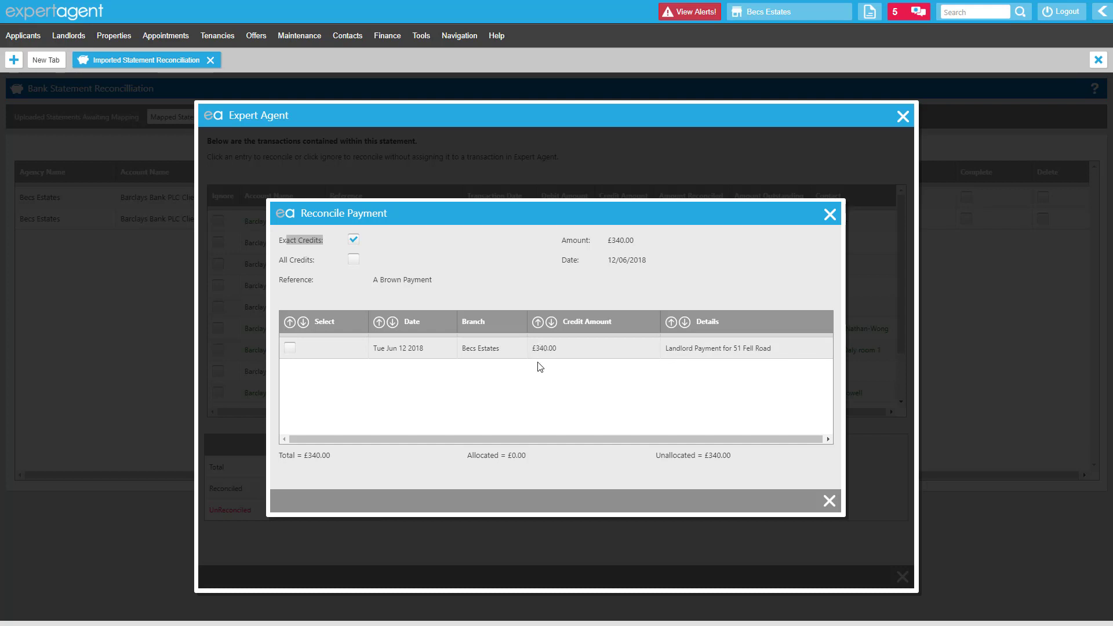
{"action": "left_click", "coordinate": [289, 348]}
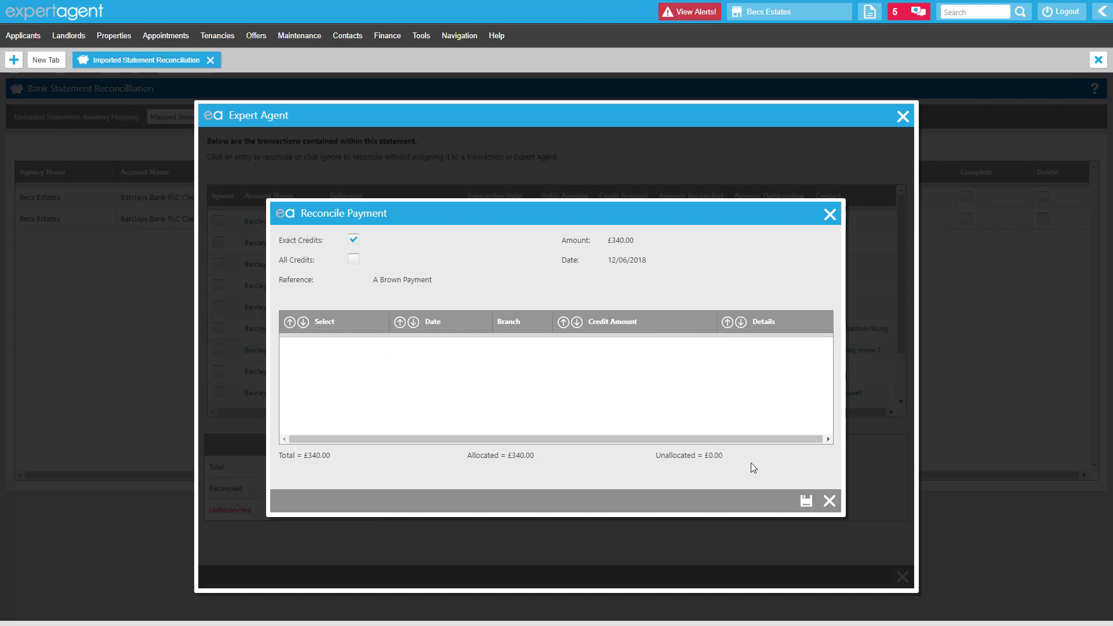
{"action": "left_click", "coordinate": [805, 500]}
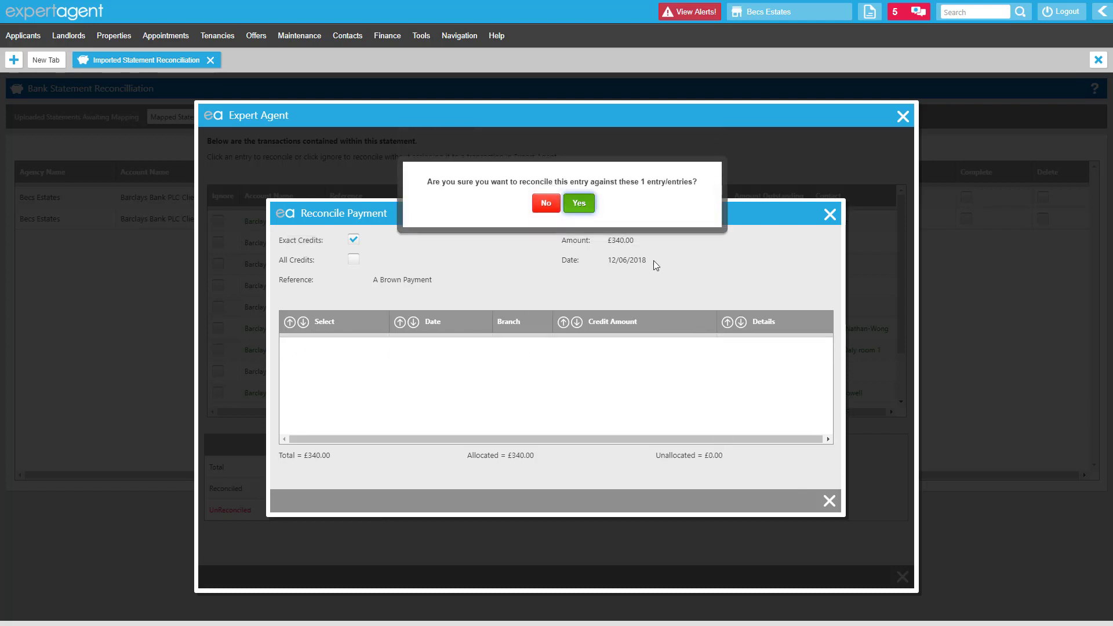
{"action": "left_click", "coordinate": [579, 204]}
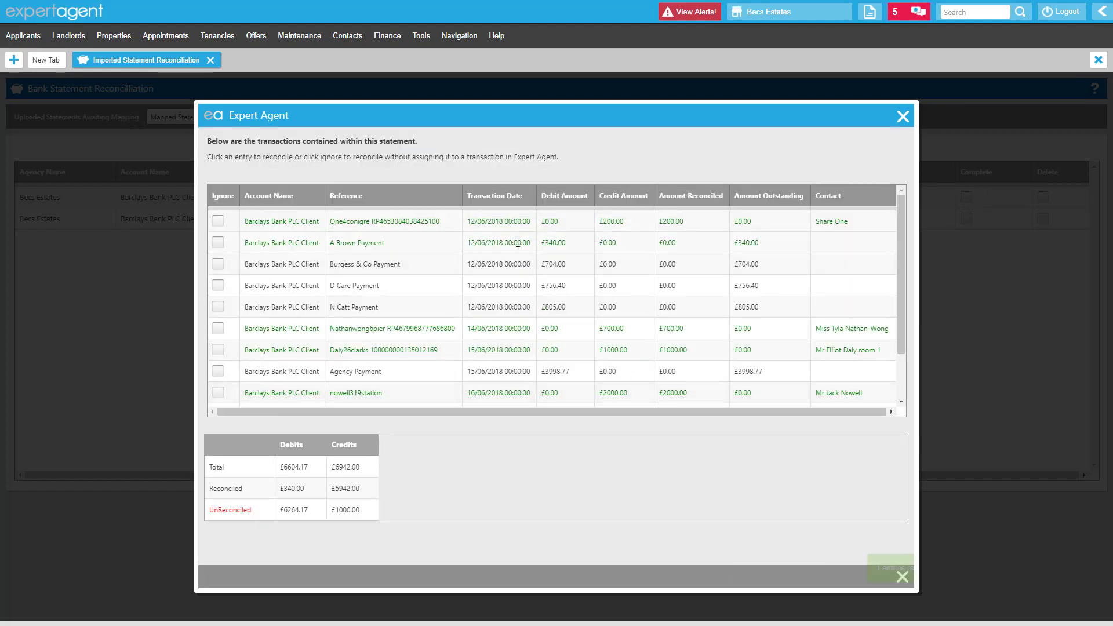
Reconcile the £704.00 Burgess & Co debit against the exact-amount landlord payment dated 12 June 2018
{"action": "left_click", "coordinate": [445, 264]}
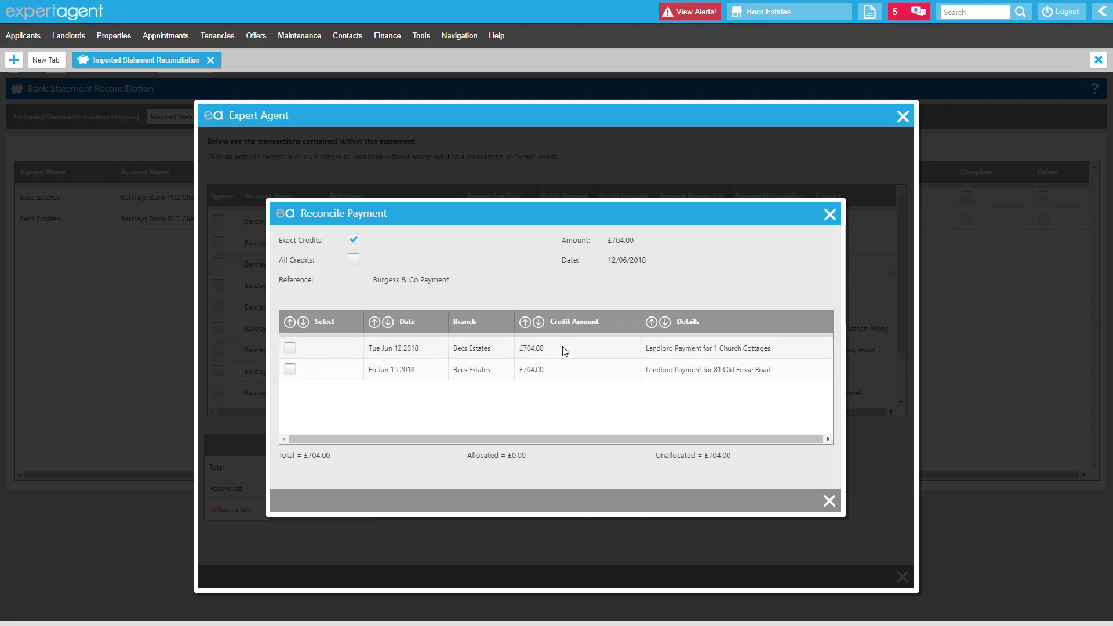
{"action": "left_click", "coordinate": [292, 351]}
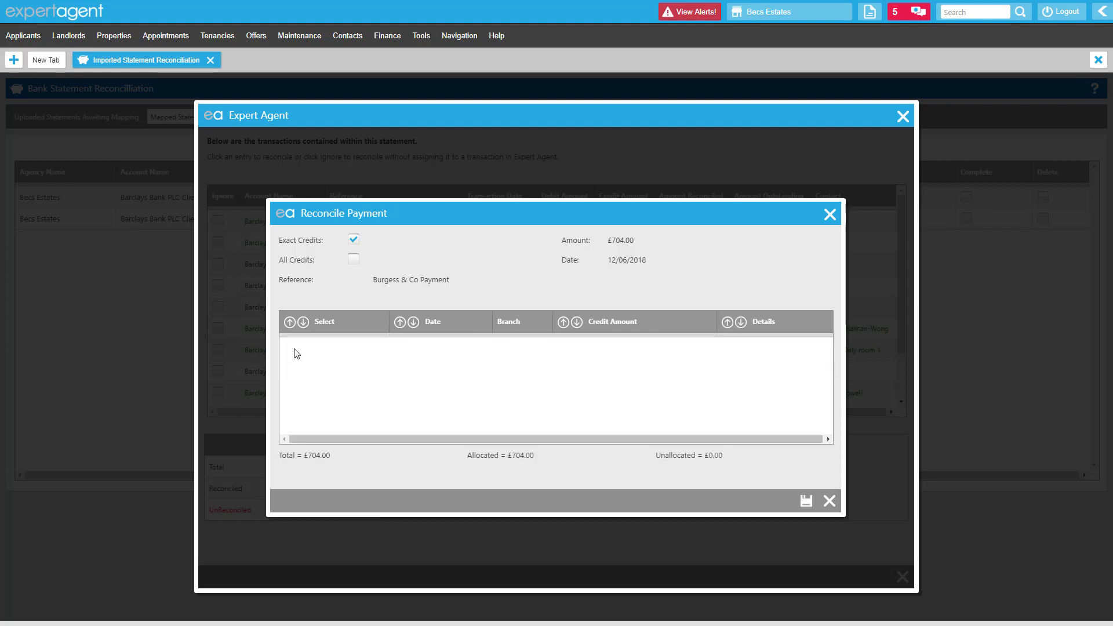
{"action": "left_click", "coordinate": [805, 503]}
{"action": "left_click", "coordinate": [579, 203]}
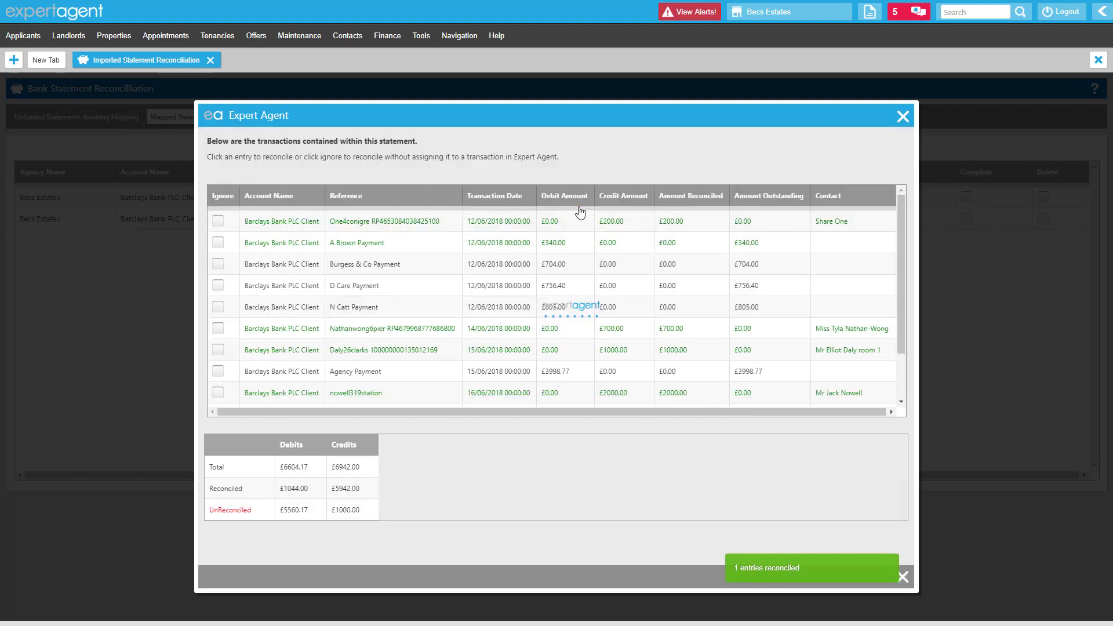
Reconcile the £756.40 debit dated 12/06/2018 against the two landlord payments of £316.40 and £440.00
{"action": "left_click", "coordinate": [414, 288]}
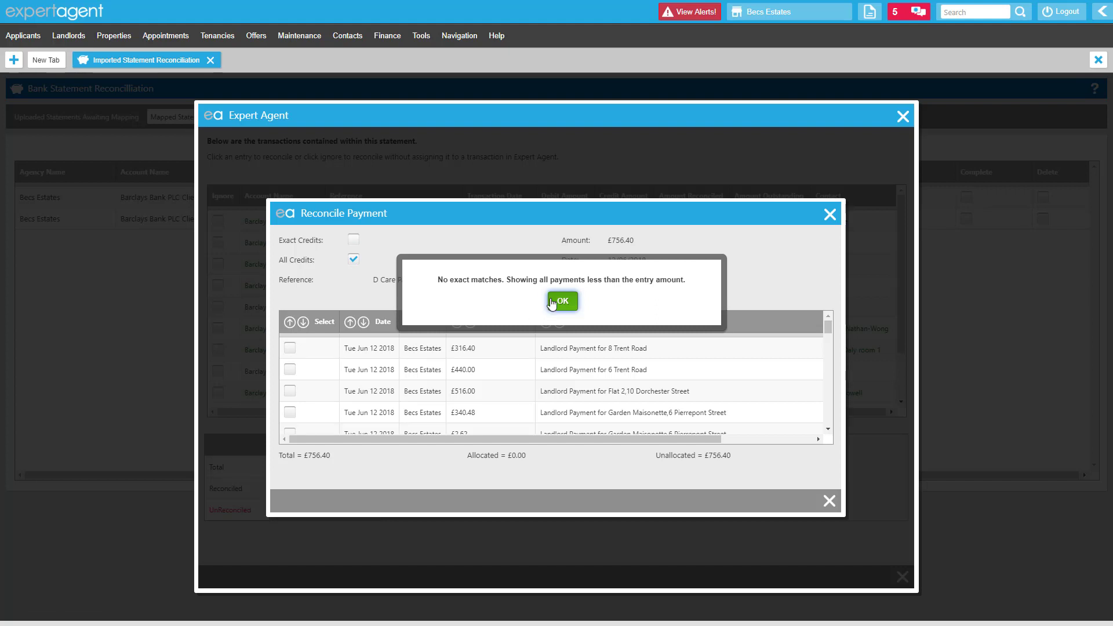
{"action": "left_click_drag", "start_coordinate": [585, 280], "coordinate": [674, 296]}
{"action": "left_click", "coordinate": [674, 297]}
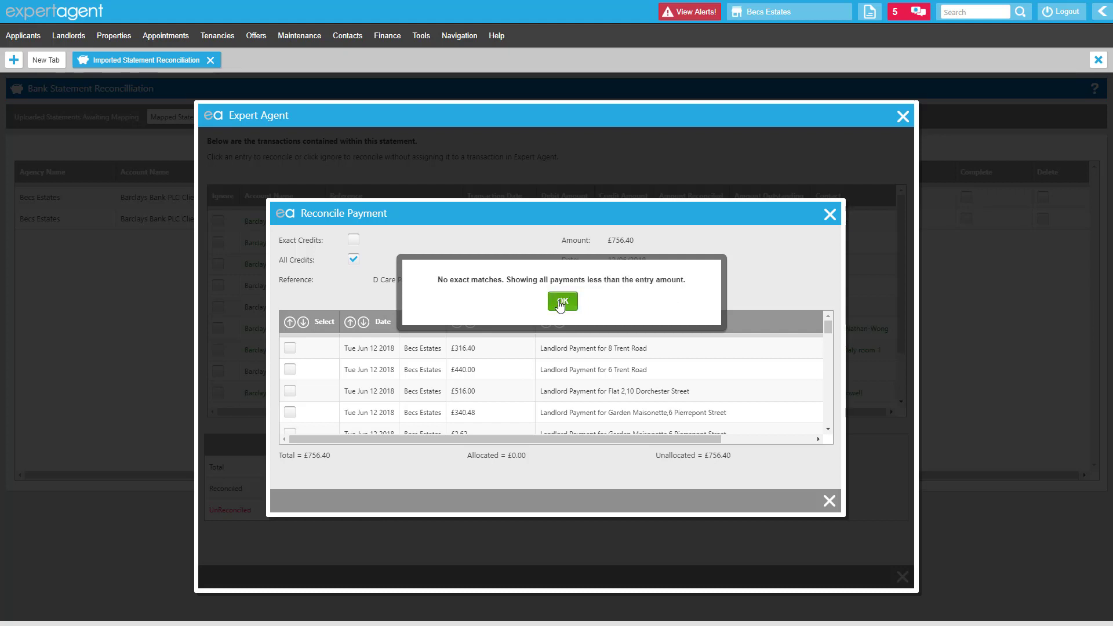
{"action": "left_click", "coordinate": [560, 303]}
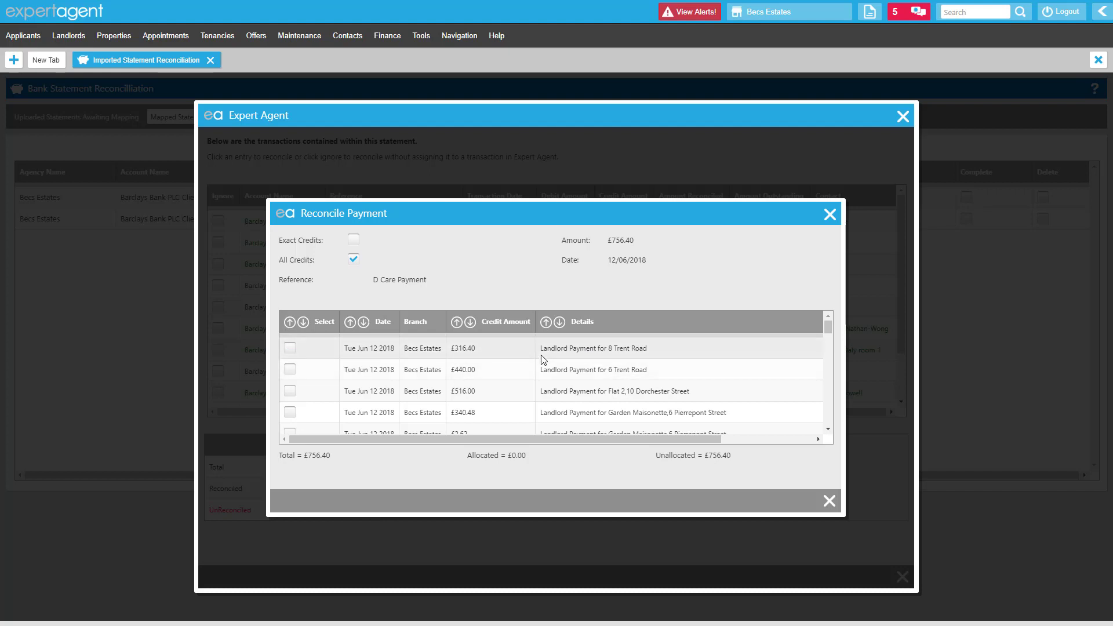
{"action": "left_click", "coordinate": [290, 349]}
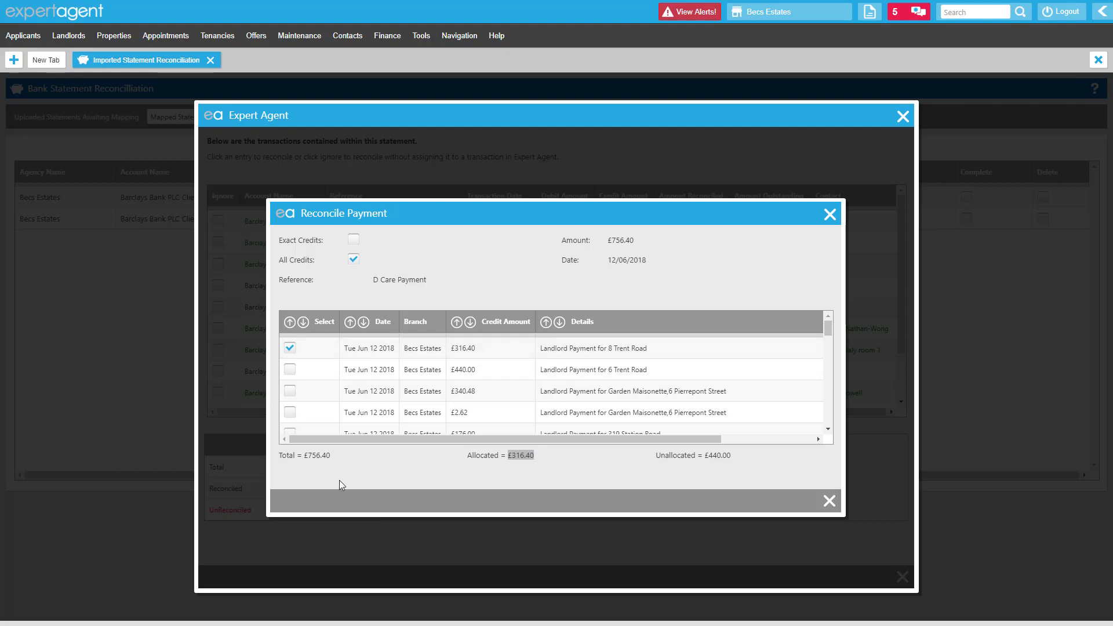
{"action": "left_click_drag", "start_coordinate": [331, 457], "coordinate": [307, 459]}
{"action": "left_click_drag", "start_coordinate": [734, 459], "coordinate": [707, 460]}
{"action": "left_click", "coordinate": [290, 370]}
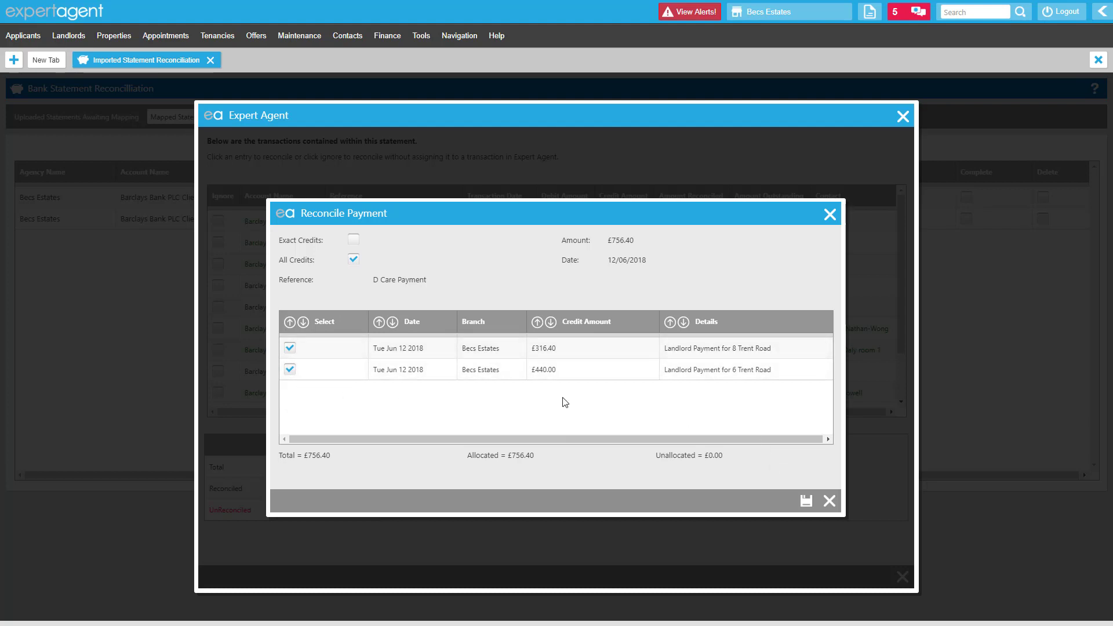
{"action": "left_click_drag", "start_coordinate": [701, 458], "coordinate": [726, 458]}
{"action": "left_click", "coordinate": [659, 421]}
{"action": "left_click", "coordinate": [803, 501]}
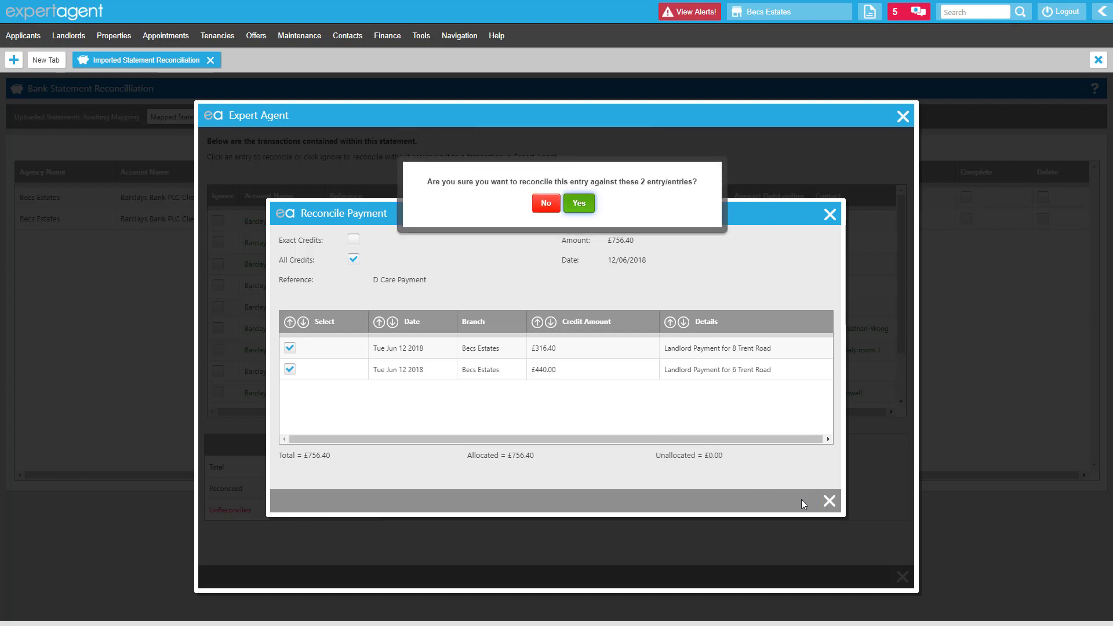
{"action": "left_click", "coordinate": [574, 212]}
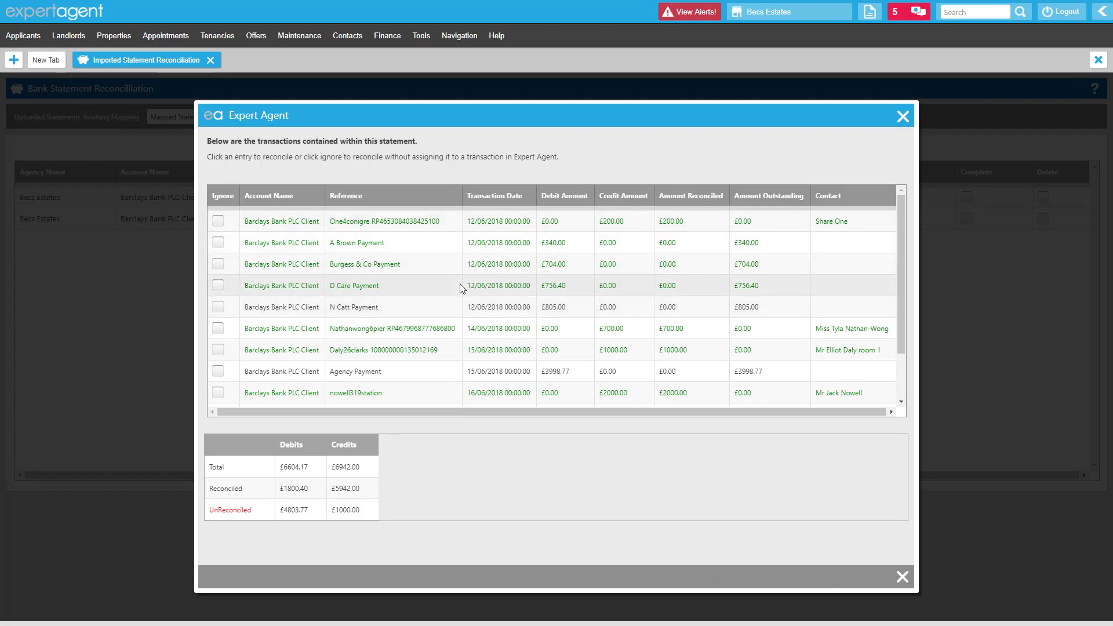
Reconcile the £805.00 debit dated 12/06/2018 against the landlord payment of the exact same amount
{"action": "left_click", "coordinate": [450, 305]}
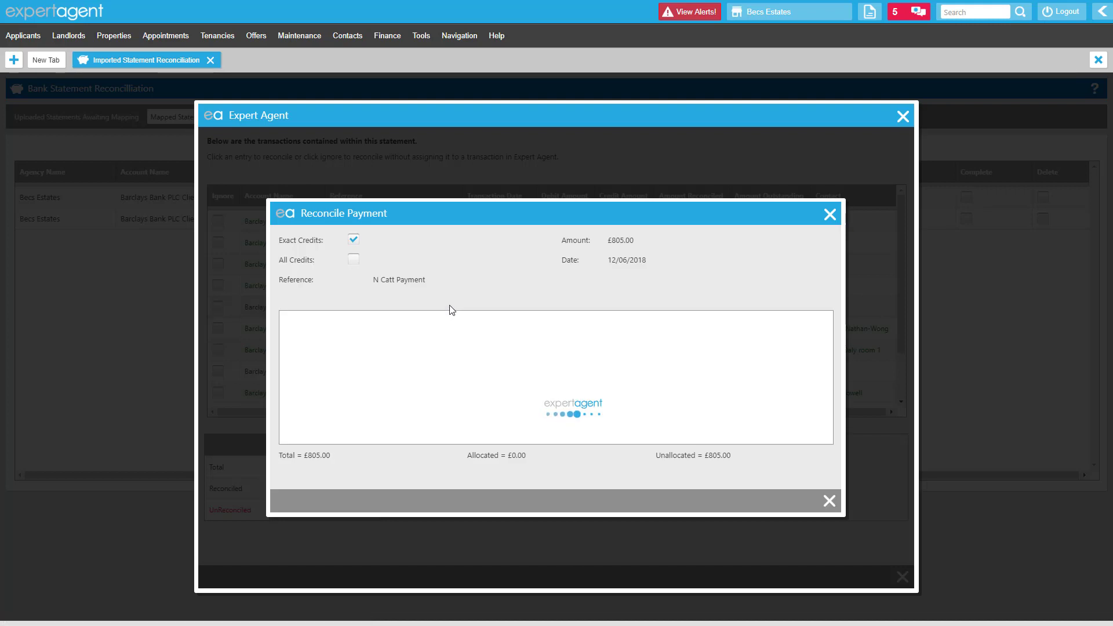
{"action": "left_click", "coordinate": [290, 348]}
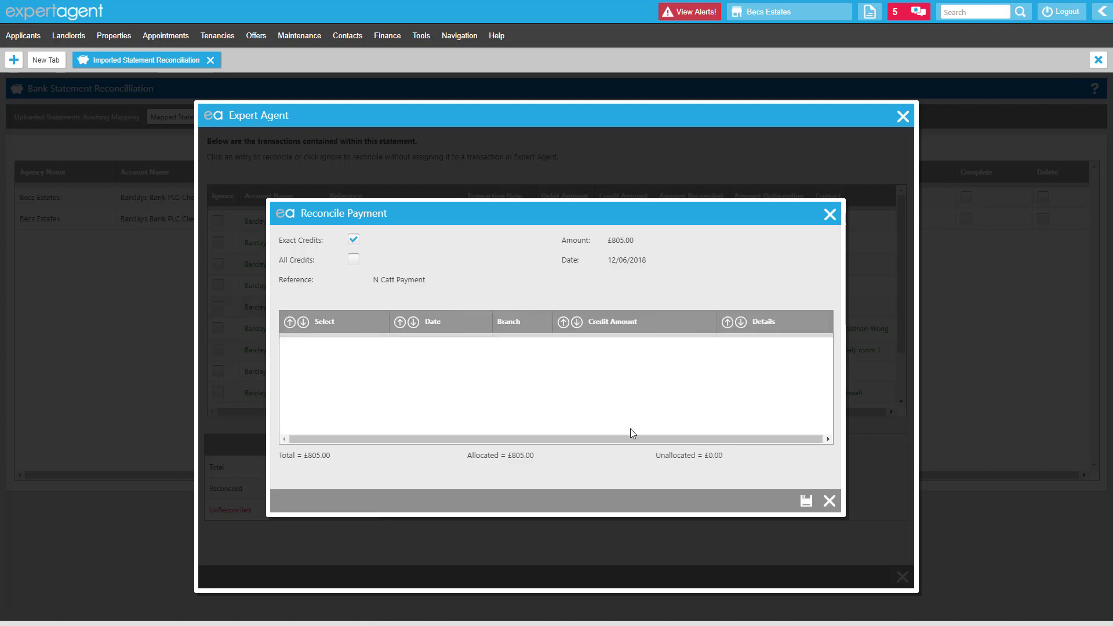
{"action": "left_click", "coordinate": [806, 500]}
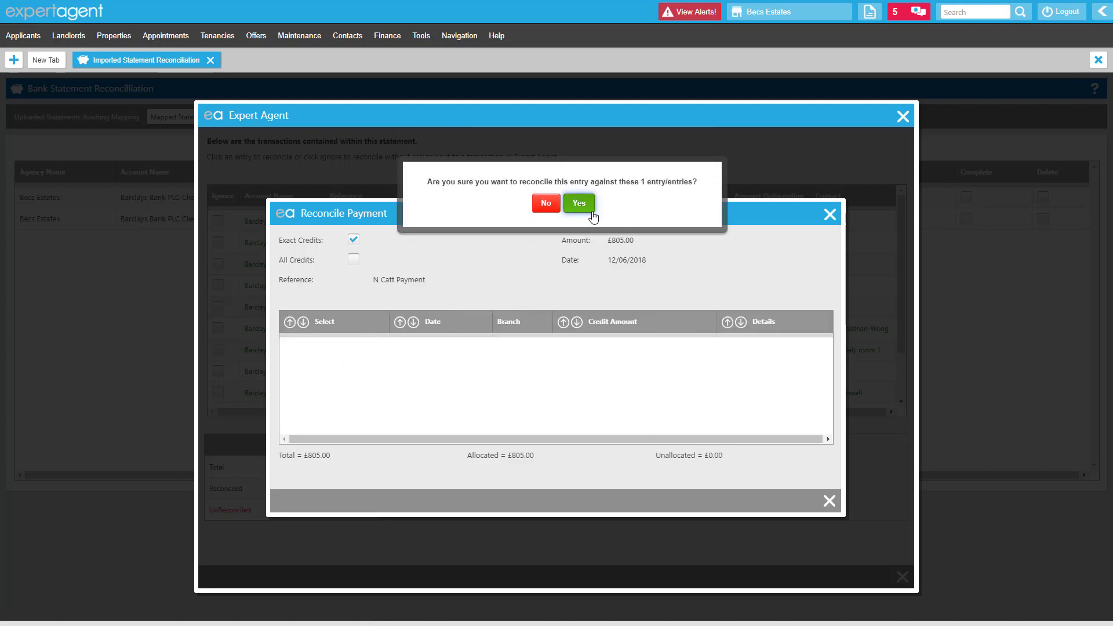
{"action": "left_click", "coordinate": [582, 213]}
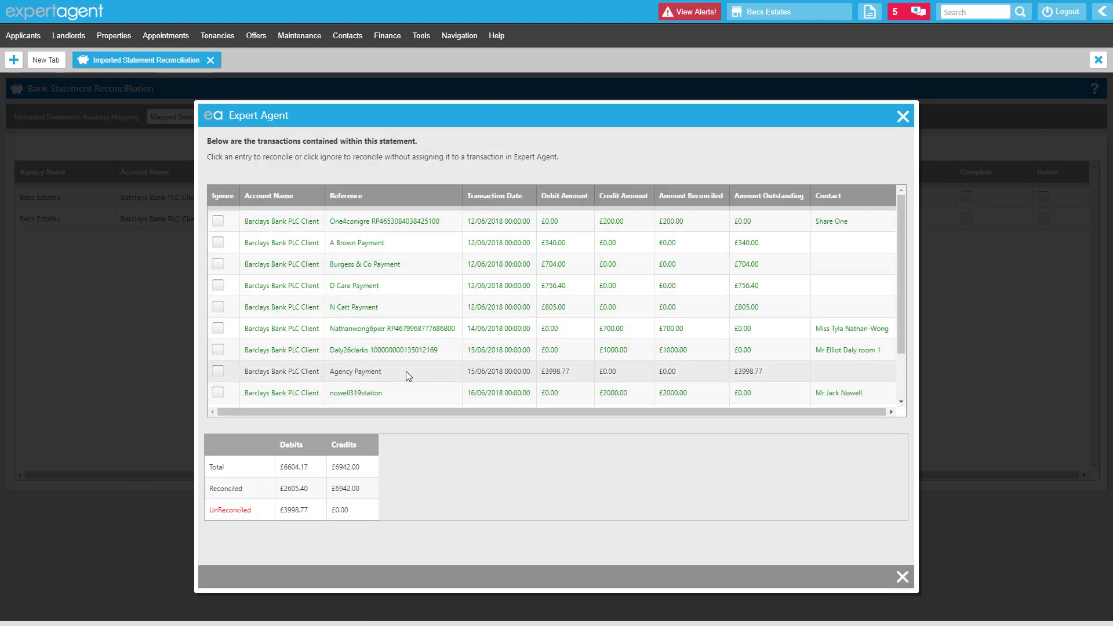
Start reconciling the £3998.77 Agency Payment debit and sort the available payments by details in descending order
{"action": "scroll", "coordinate": [429, 353], "scroll_direction": "down", "scroll_amount": 2}
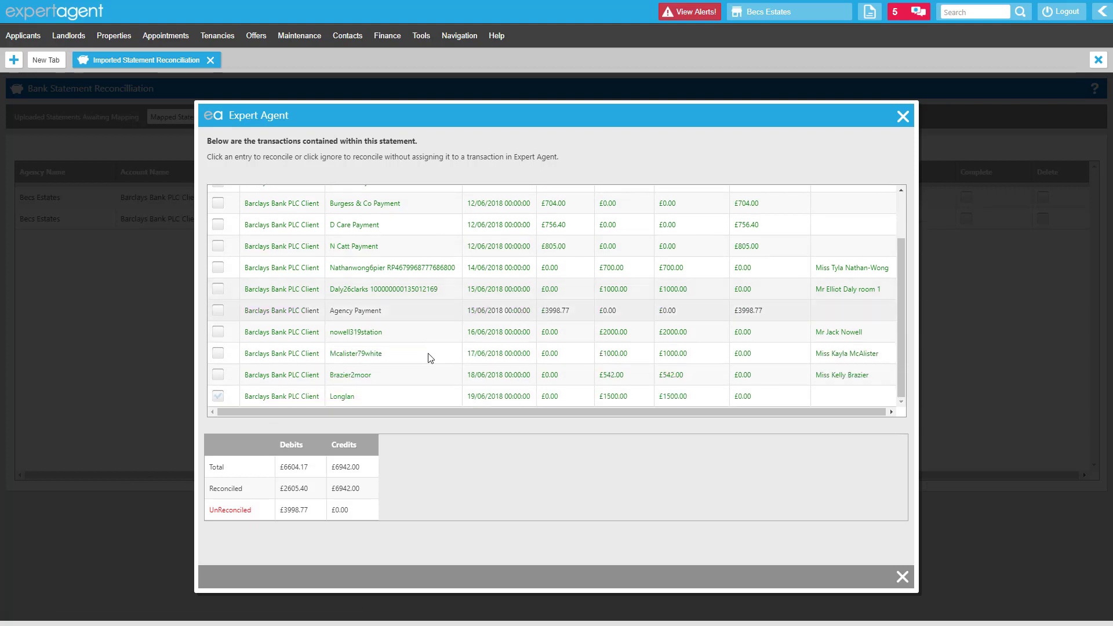
{"action": "scroll", "coordinate": [417, 310], "scroll_direction": "up", "scroll_amount": 2}
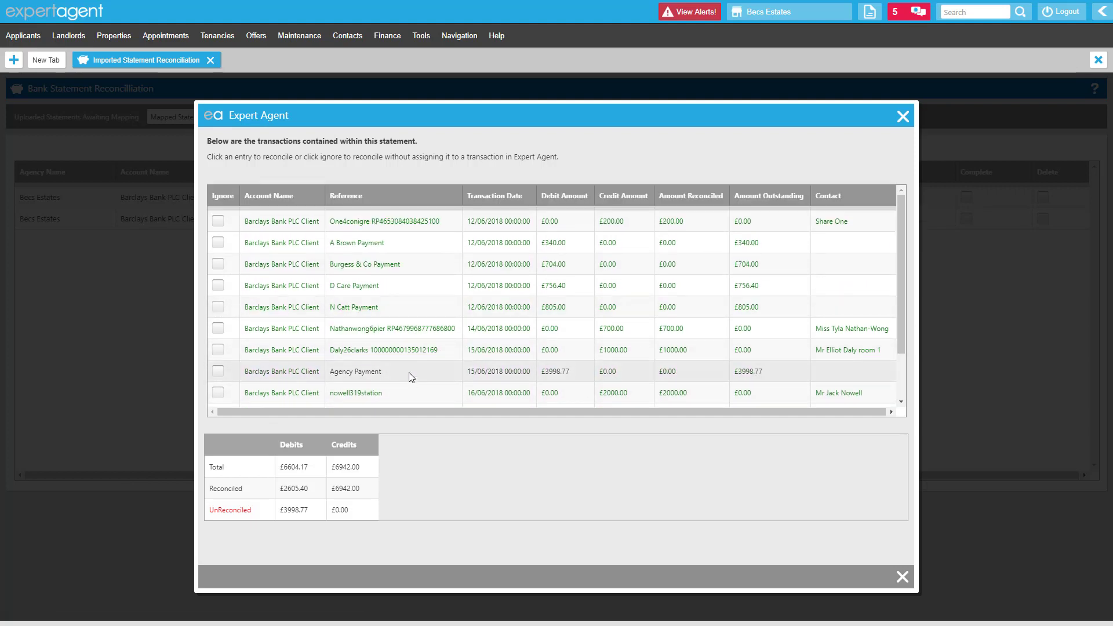
{"action": "left_click", "coordinate": [412, 378]}
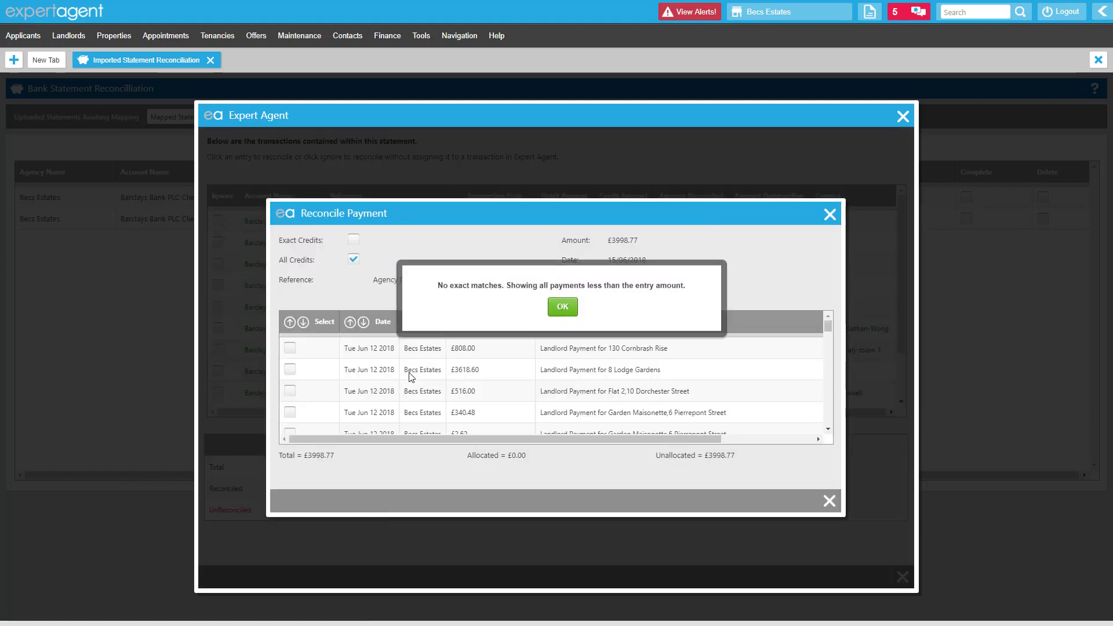
{"action": "left_click", "coordinate": [563, 302]}
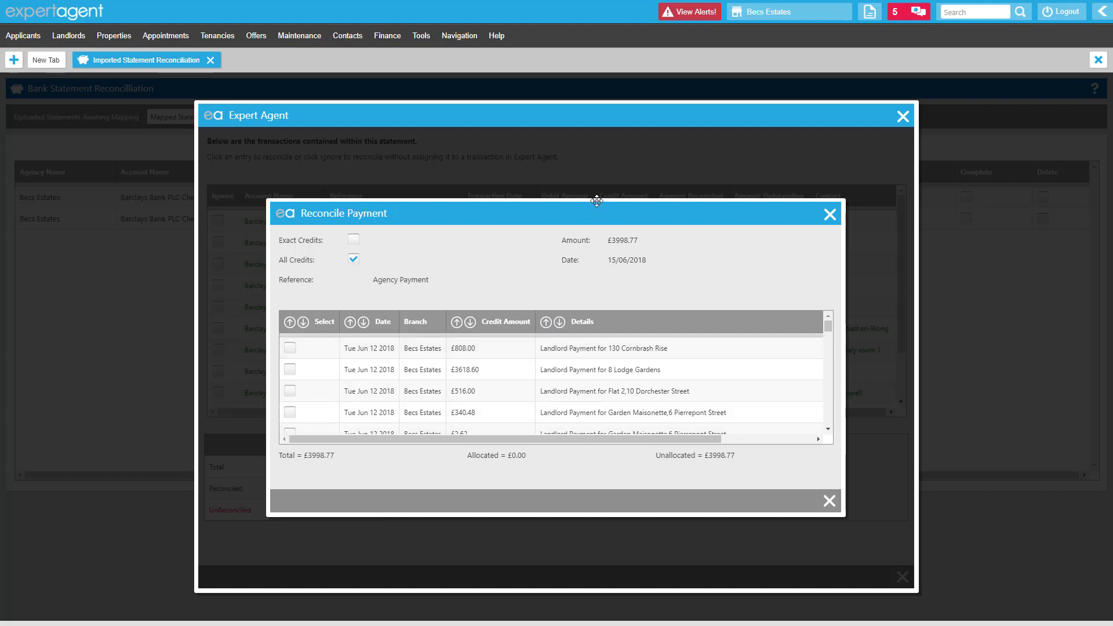
{"action": "left_click_drag", "start_coordinate": [596, 200], "coordinate": [596, 139]}
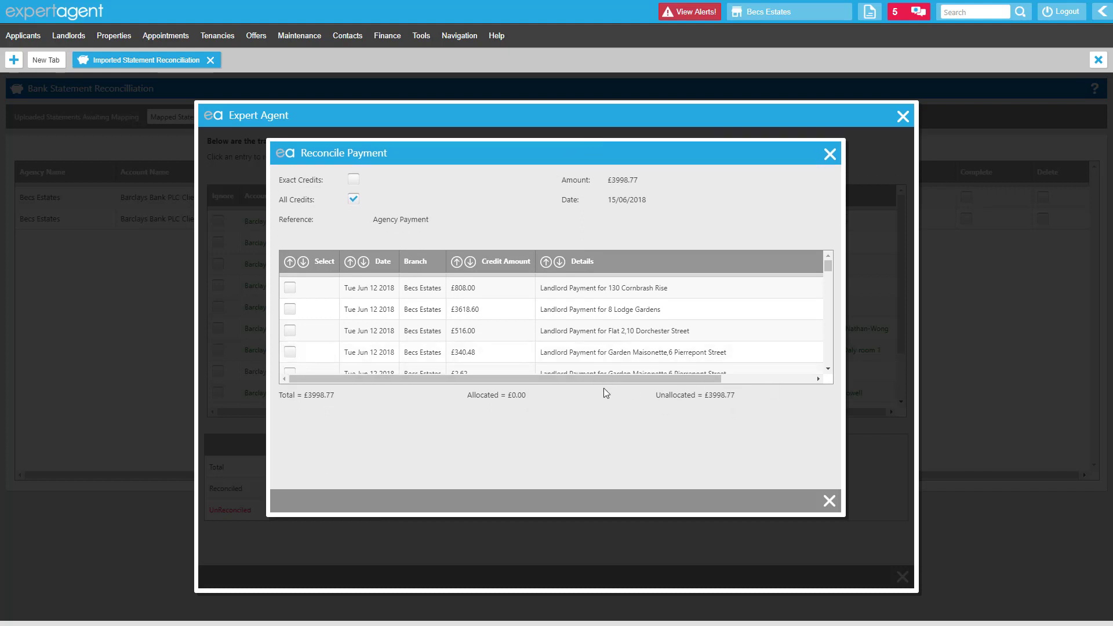
{"action": "left_click", "coordinate": [561, 266]}
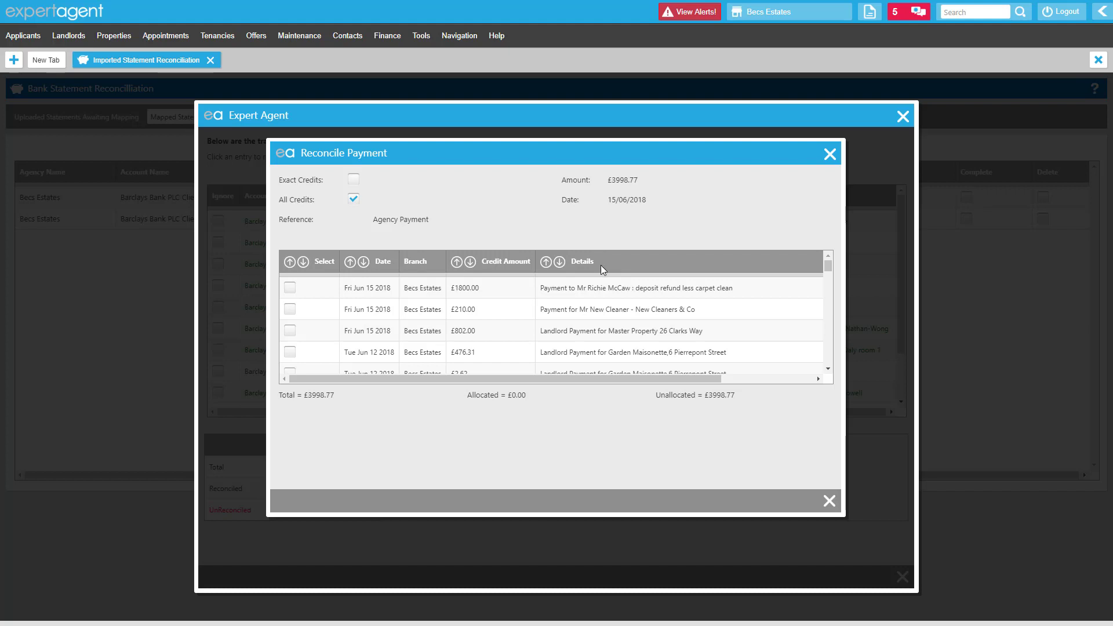
Allocate the £525.00, £267.00, £120.00, £59.68, £12.32 and £67.20 agency payments of 15 June 2018 to the Agency Payment debit
{"action": "scroll", "coordinate": [601, 266], "scroll_direction": "down", "scroll_amount": 10}
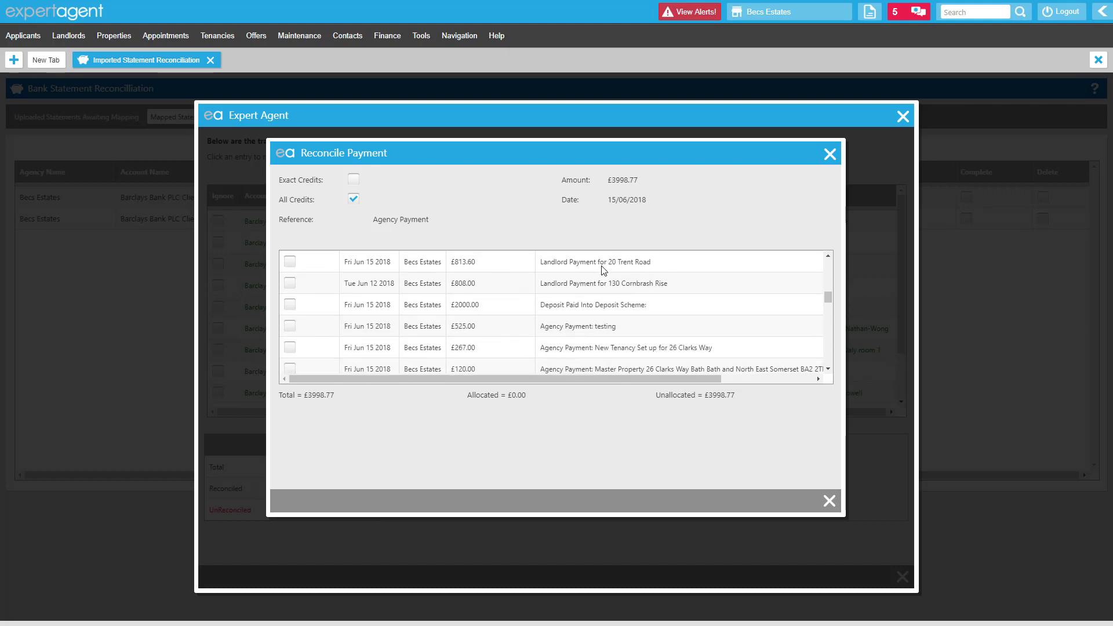
{"action": "scroll", "coordinate": [602, 269], "scroll_direction": "down", "scroll_amount": 3}
{"action": "scroll", "coordinate": [603, 272], "scroll_direction": "up", "scroll_amount": 3}
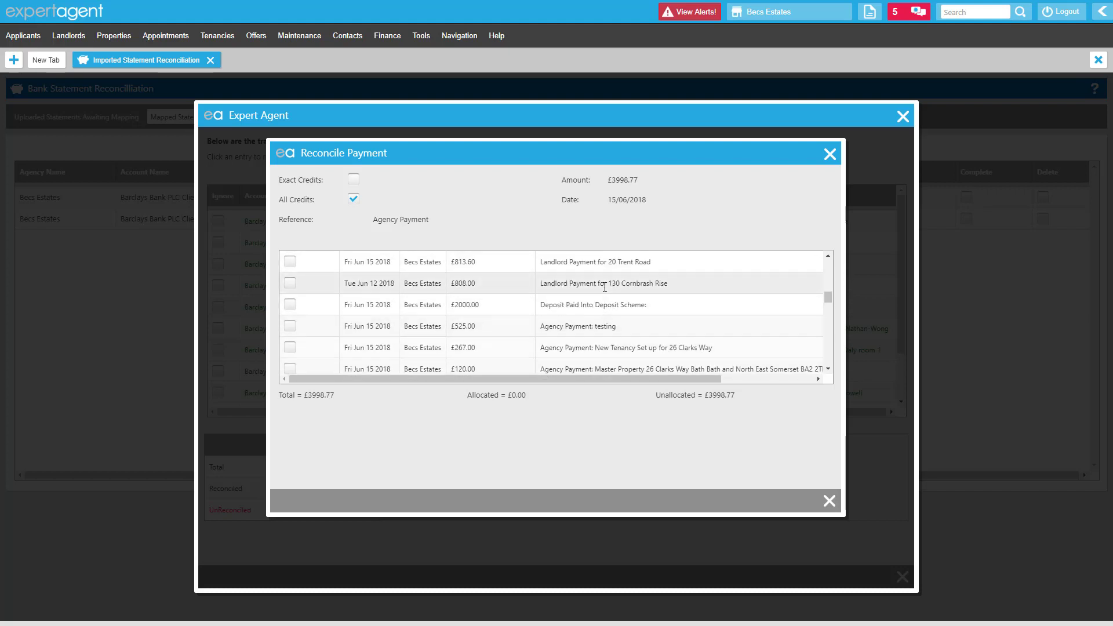
{"action": "scroll", "coordinate": [603, 289], "scroll_direction": "down", "scroll_amount": 3}
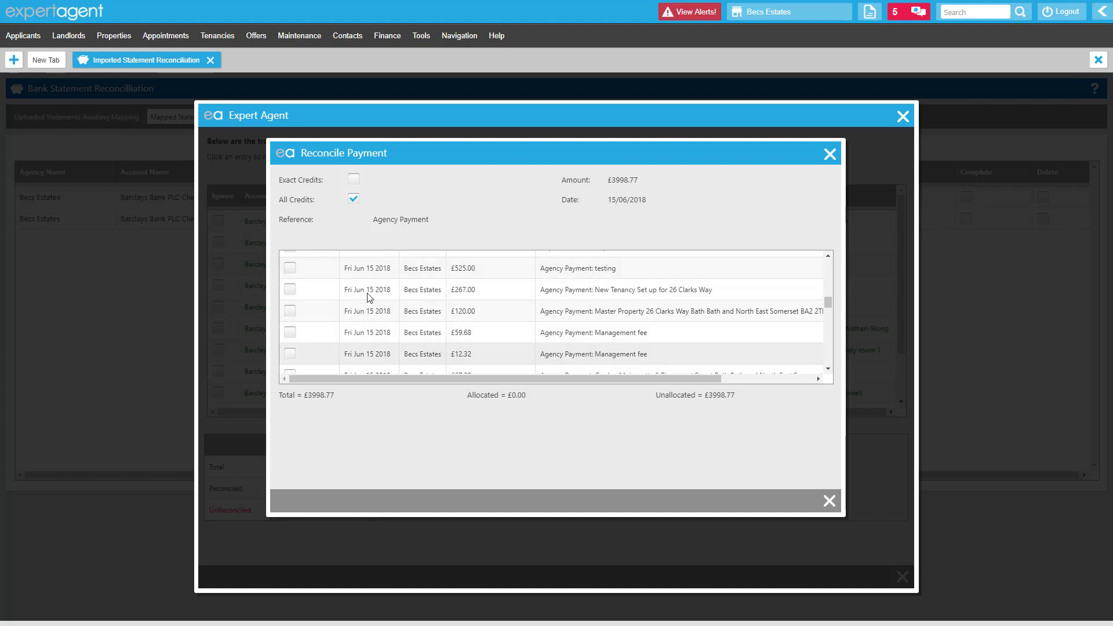
{"action": "left_click", "coordinate": [287, 270]}
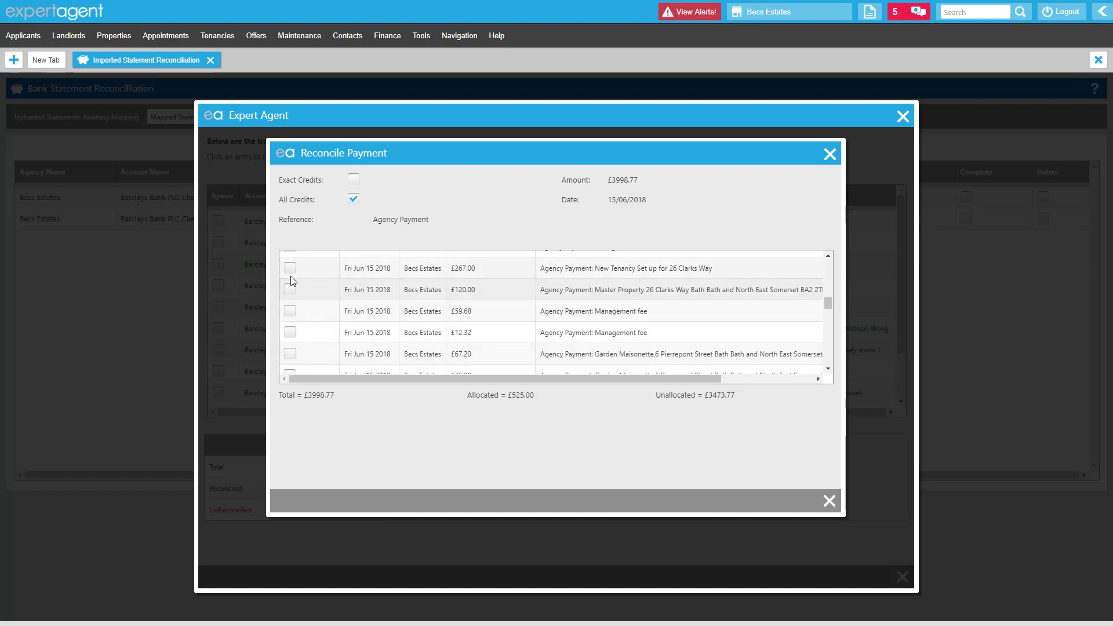
{"action": "left_click", "coordinate": [290, 268]}
{"action": "left_click", "coordinate": [290, 290]}
{"action": "left_click", "coordinate": [290, 310]}
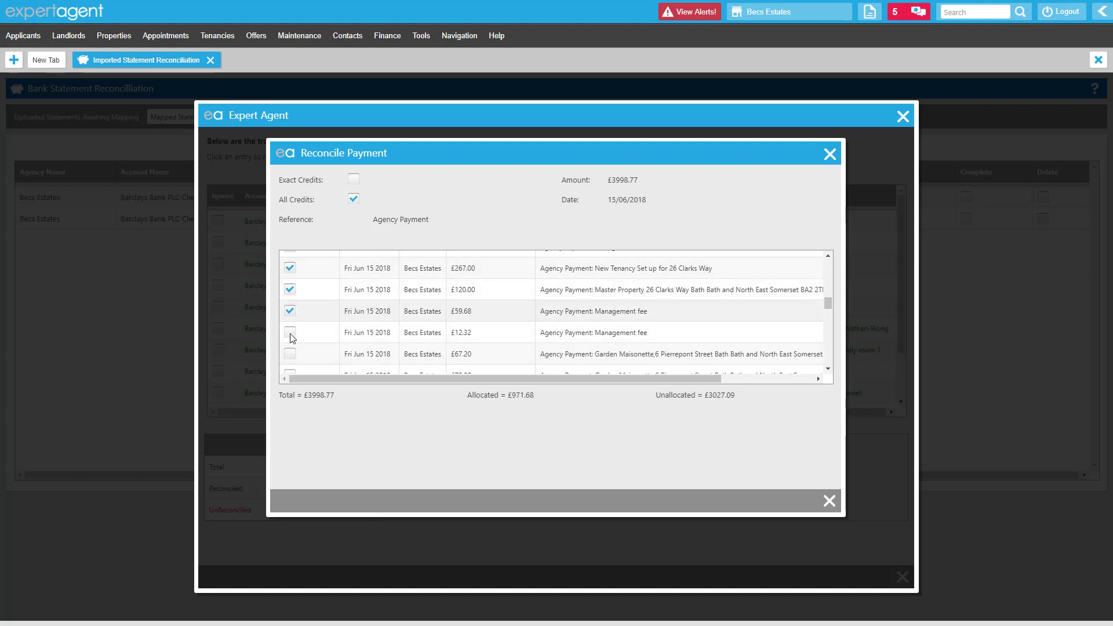
{"action": "left_click", "coordinate": [290, 335]}
{"action": "left_click", "coordinate": [290, 355]}
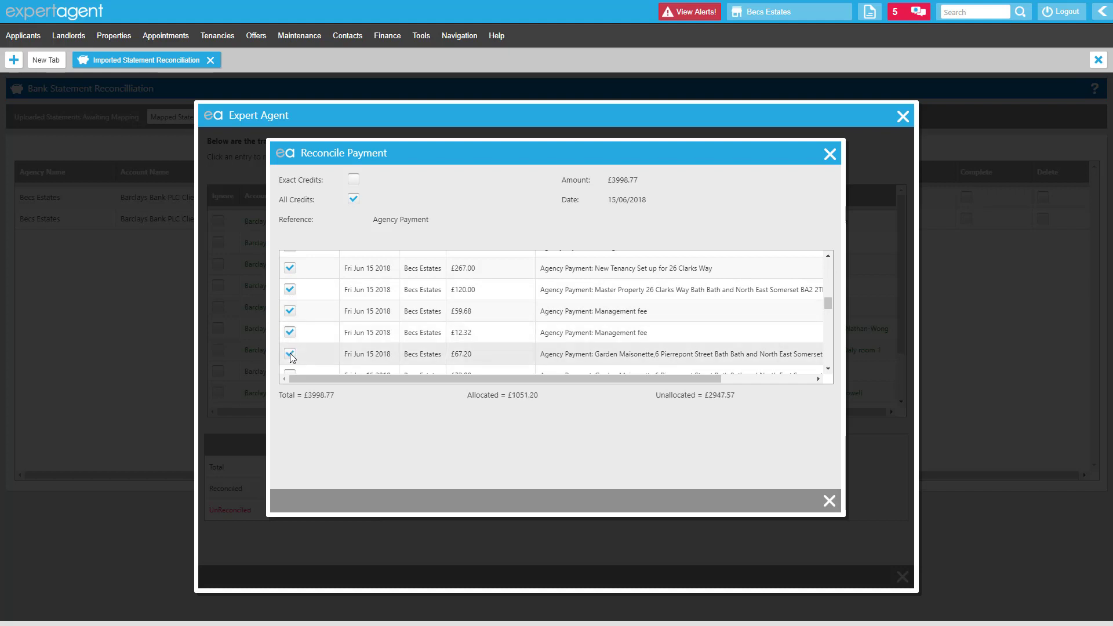
{"action": "left_click_drag", "start_coordinate": [490, 395], "coordinate": [541, 397]}
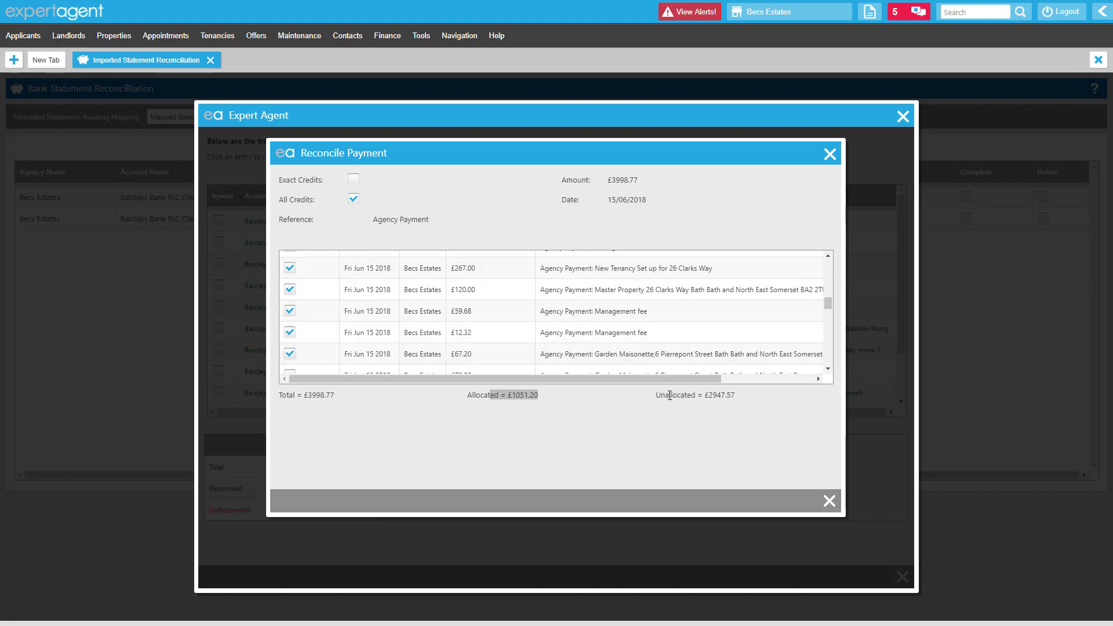
{"action": "left_click_drag", "start_coordinate": [673, 395], "coordinate": [735, 396]}
Add the £72.00, £84.00, two £25.00, £210.00 and £96.00 agency payments to the debit's allocation
{"action": "scroll", "coordinate": [293, 331], "scroll_direction": "down", "scroll_amount": 2}
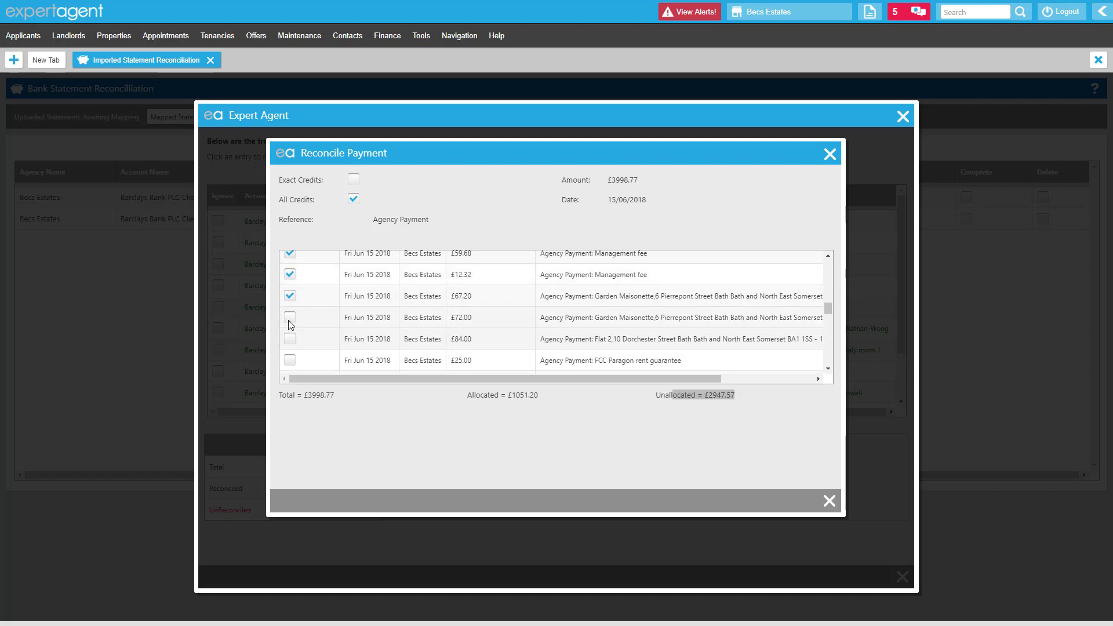
{"action": "left_click", "coordinate": [290, 317]}
{"action": "left_click", "coordinate": [290, 339]}
{"action": "left_click", "coordinate": [290, 360]}
{"action": "scroll", "coordinate": [291, 364], "scroll_direction": "down", "scroll_amount": 2}
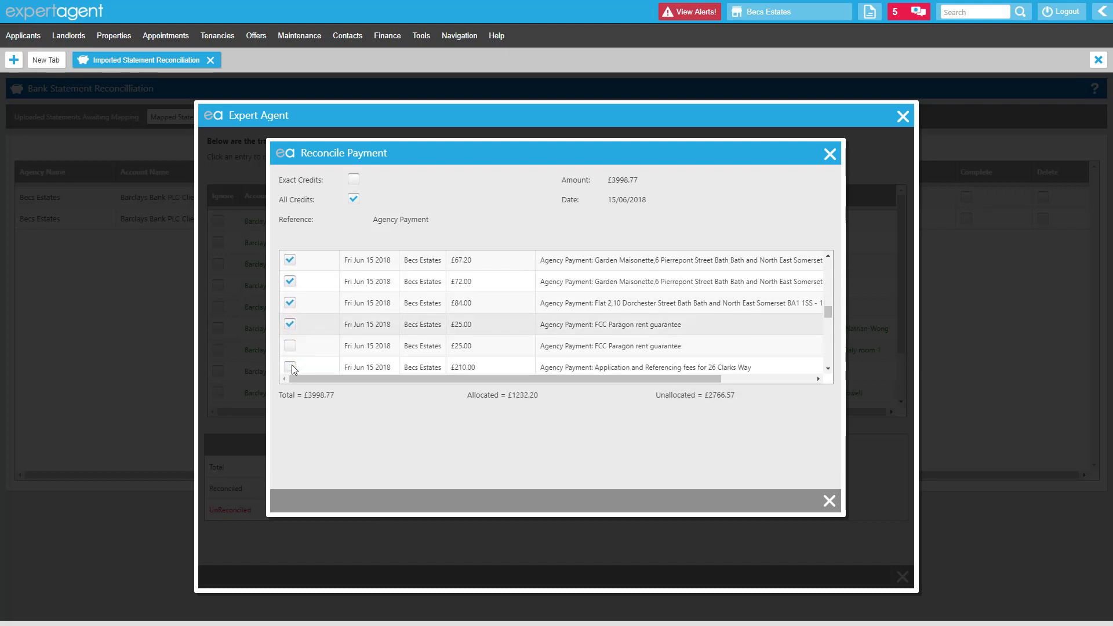
{"action": "left_click", "coordinate": [290, 323]}
{"action": "left_click", "coordinate": [290, 345]}
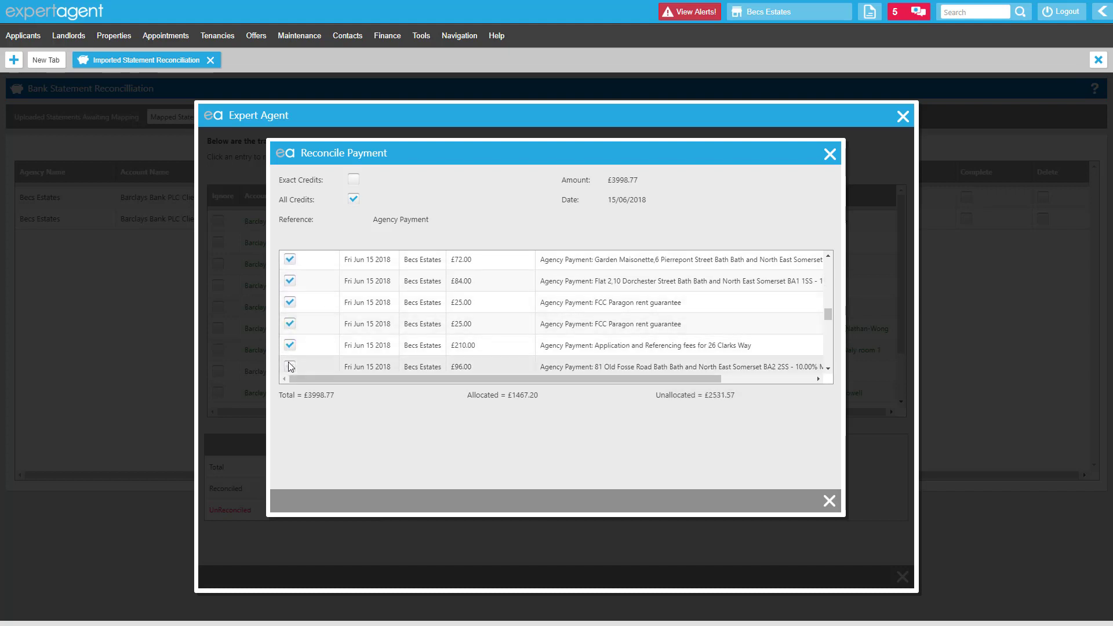
{"action": "left_click", "coordinate": [290, 367]}
Include the following management fees in the allocation, among them £38.40, two of £33.60, £79.97, £356.40, £60.00 and two of £93.60
{"action": "scroll", "coordinate": [289, 367], "scroll_direction": "down", "scroll_amount": 2}
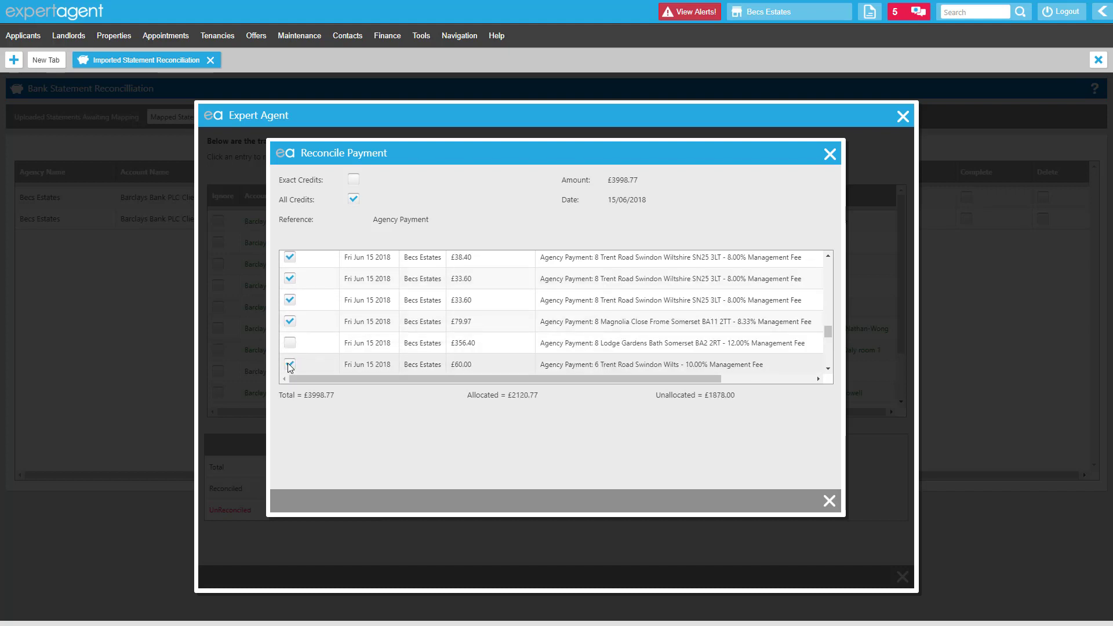
{"action": "scroll", "coordinate": [290, 365], "scroll_direction": "down", "scroll_amount": 2}
{"action": "left_click", "coordinate": [289, 322]}
{"action": "scroll", "coordinate": [290, 307], "scroll_direction": "down", "scroll_amount": 1}
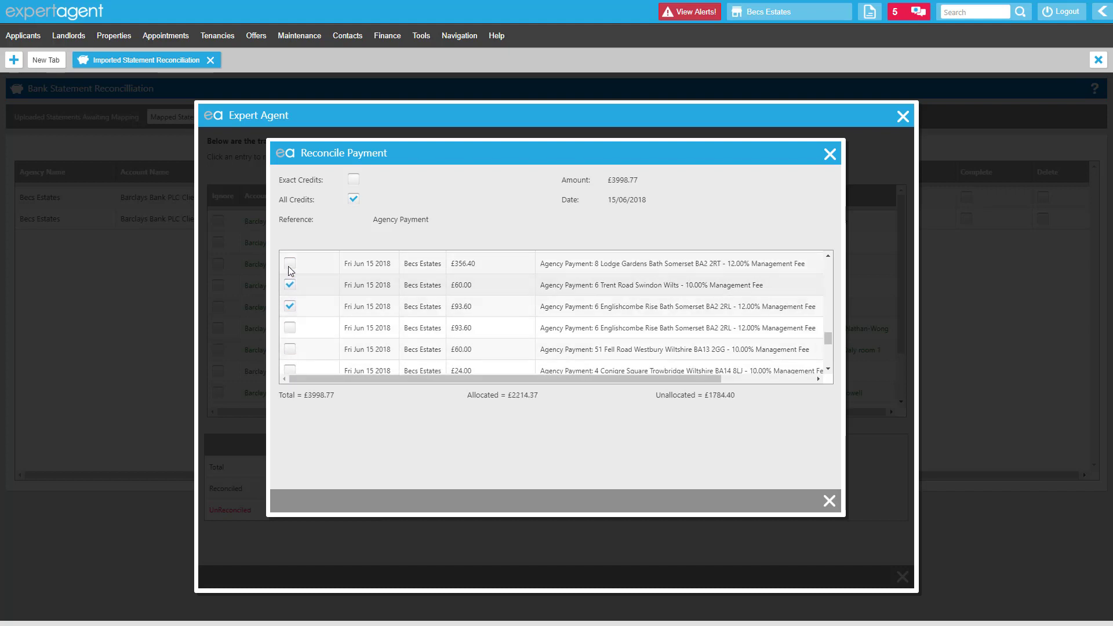
{"action": "left_click", "coordinate": [290, 265]}
{"action": "scroll", "coordinate": [288, 290], "scroll_direction": "down", "scroll_amount": 1}
{"action": "left_click", "coordinate": [289, 308]}
{"action": "scroll", "coordinate": [288, 314], "scroll_direction": "down", "scroll_amount": 1}
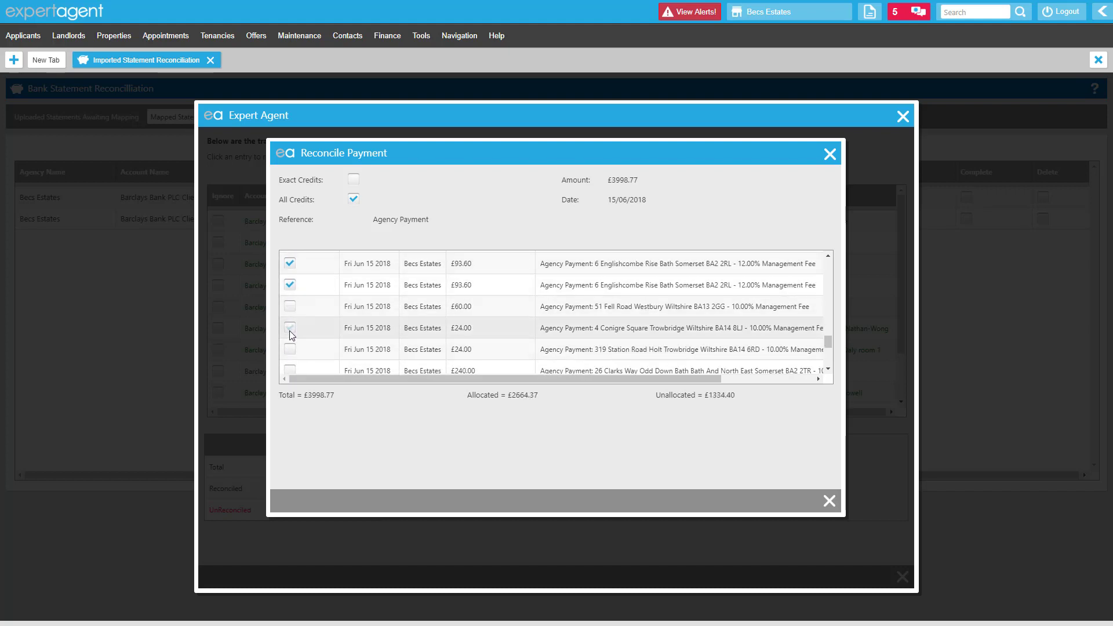
Allocate the next management fees of £60.00, two of £24.00 and two of £240.00 to the Agency Payment debit
{"action": "left_click", "coordinate": [290, 328]}
{"action": "left_click", "coordinate": [290, 307]}
{"action": "scroll", "coordinate": [290, 342], "scroll_direction": "down", "scroll_amount": 1}
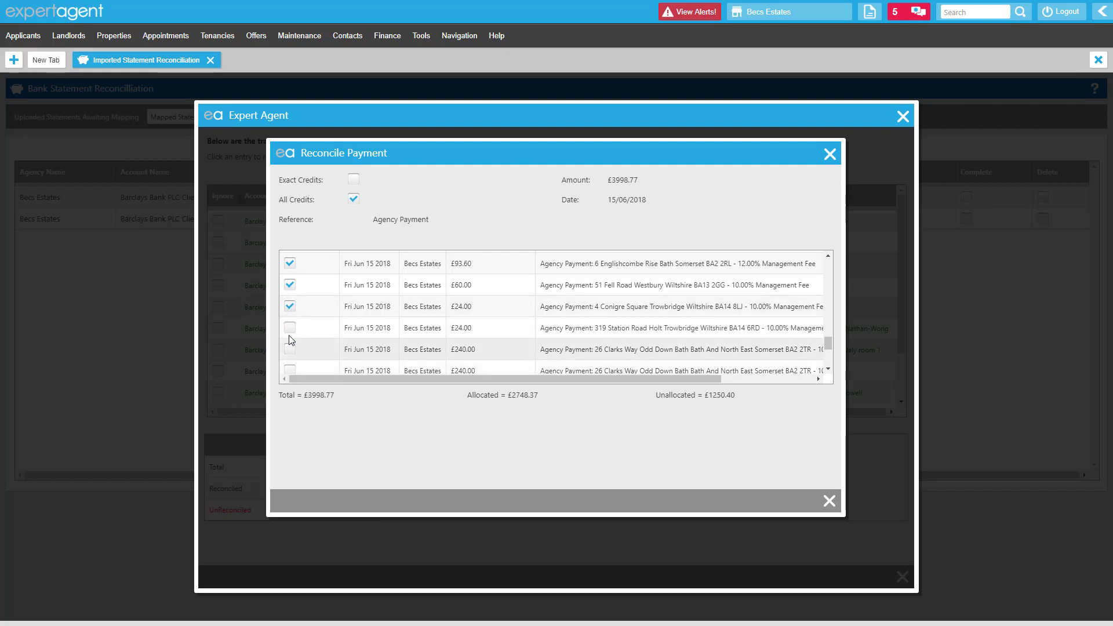
{"action": "left_click", "coordinate": [289, 329]}
{"action": "left_click", "coordinate": [290, 350]}
{"action": "scroll", "coordinate": [290, 351], "scroll_direction": "down", "scroll_amount": 1}
{"action": "left_click", "coordinate": [289, 313]}
{"action": "scroll", "coordinate": [289, 313], "scroll_direction": "down", "scroll_amount": 1}
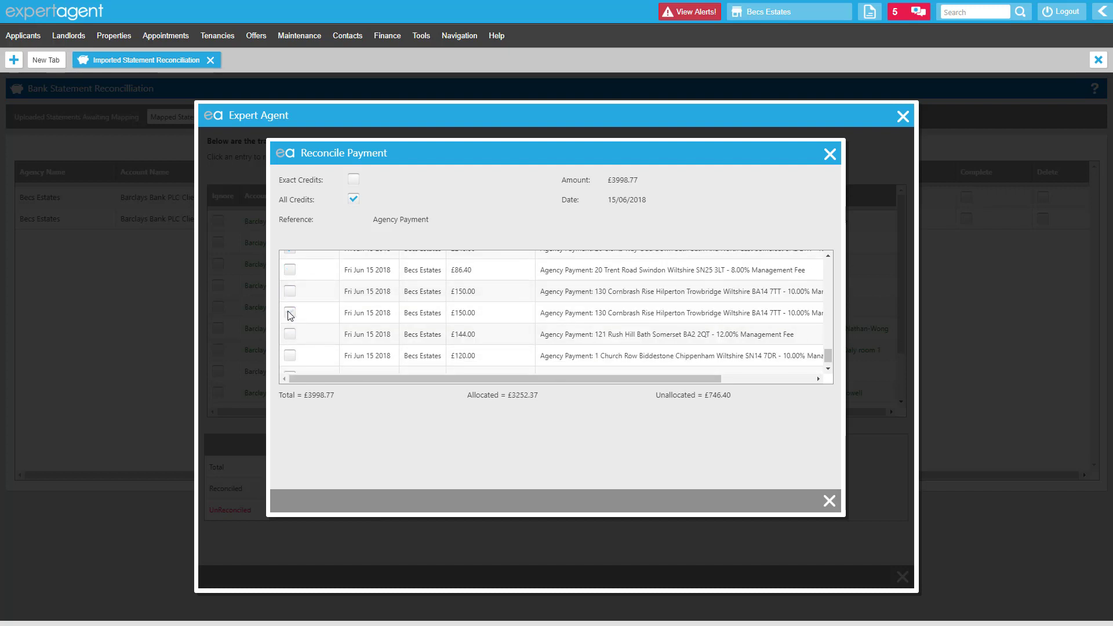
{"action": "scroll", "coordinate": [288, 335], "scroll_direction": "down", "scroll_amount": 1}
{"action": "scroll", "coordinate": [289, 318], "scroll_direction": "up", "scroll_amount": 1}
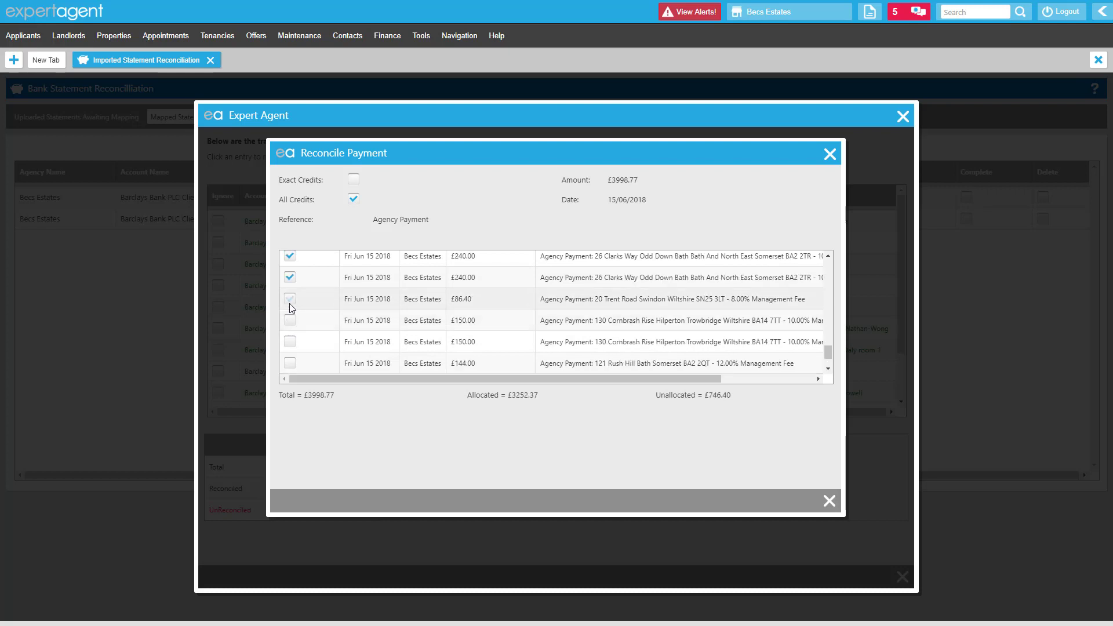
Complete the allocation with the remaining management fees of £86.40, two of £150.00, £144.00, £120.00 and £96.00
{"action": "left_click", "coordinate": [289, 302]}
{"action": "scroll", "coordinate": [289, 307], "scroll_direction": "down", "scroll_amount": 1}
{"action": "left_click", "coordinate": [290, 299]}
{"action": "left_click", "coordinate": [290, 281]}
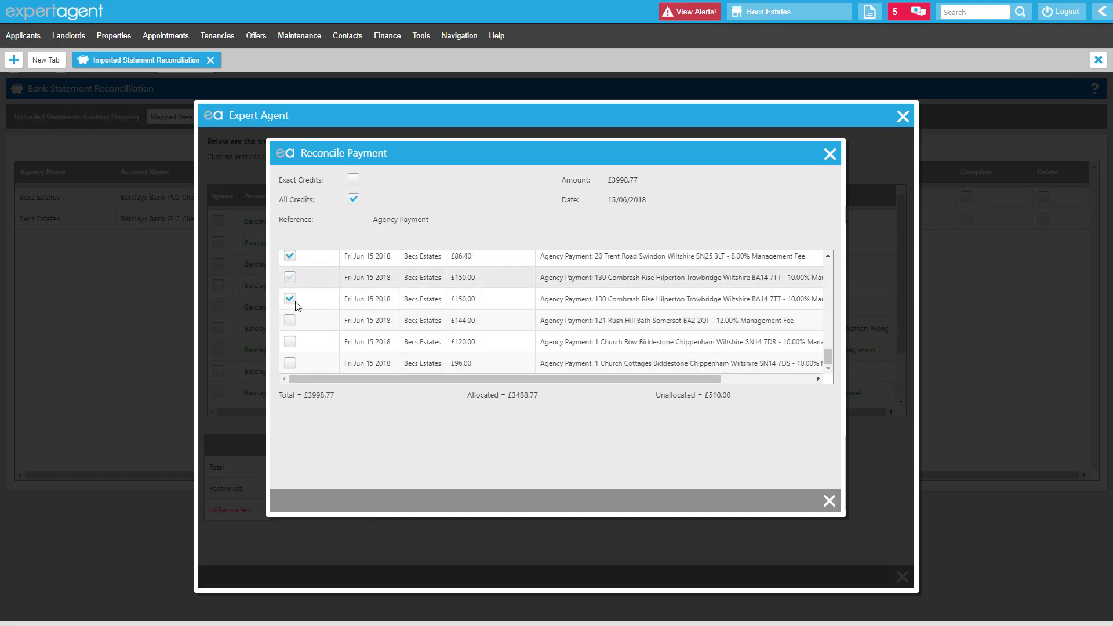
{"action": "left_click", "coordinate": [292, 319]}
{"action": "left_click", "coordinate": [290, 342]}
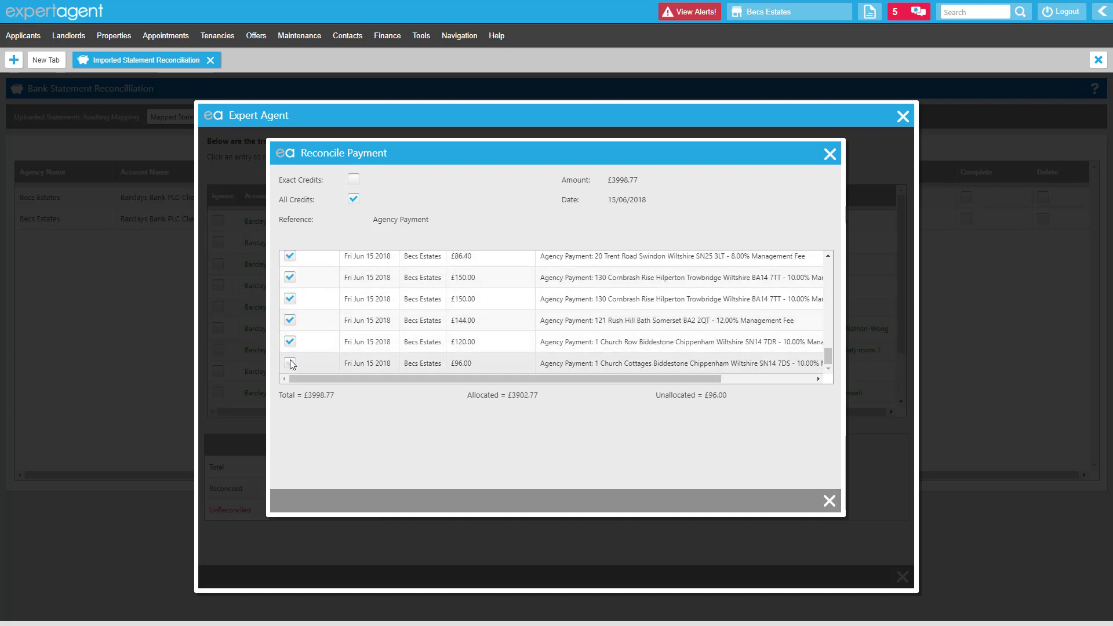
{"action": "left_click", "coordinate": [290, 363]}
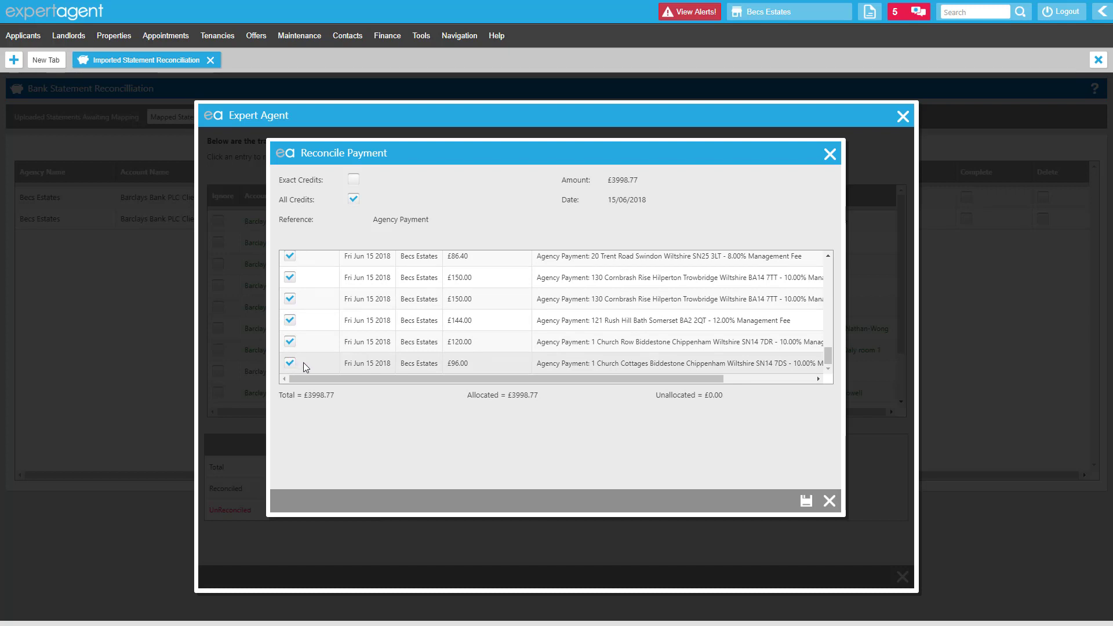
Save the £3998.77 Agency Payment reconciliation against all the selected agency payments and confirm it
{"action": "scroll", "coordinate": [304, 363], "scroll_direction": "up", "scroll_amount": 1}
{"action": "scroll", "coordinate": [304, 362], "scroll_direction": "down", "scroll_amount": 1}
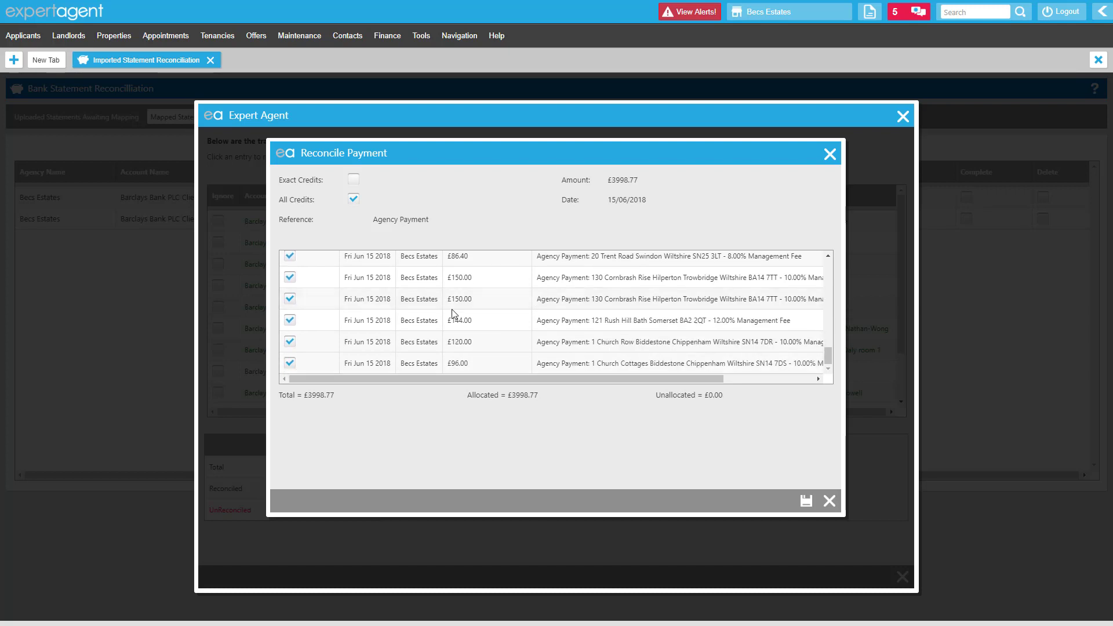
{"action": "left_click_drag", "start_coordinate": [670, 394], "coordinate": [723, 395]}
{"action": "left_click_drag", "start_coordinate": [652, 409], "coordinate": [641, 385]}
{"action": "left_click", "coordinate": [805, 500]}
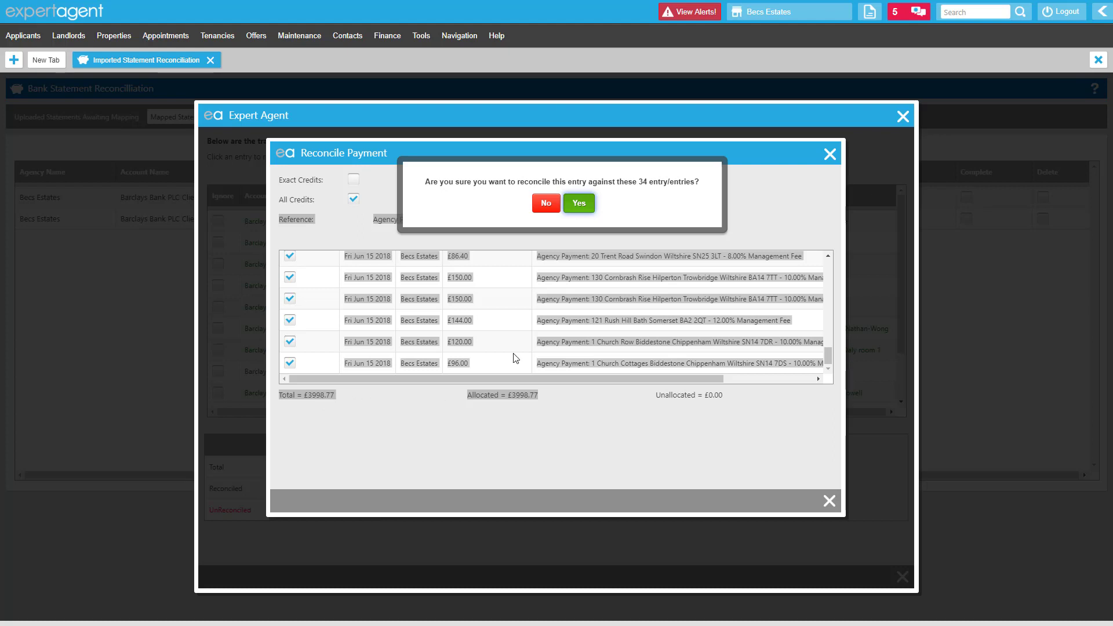
{"action": "left_click", "coordinate": [595, 201]}
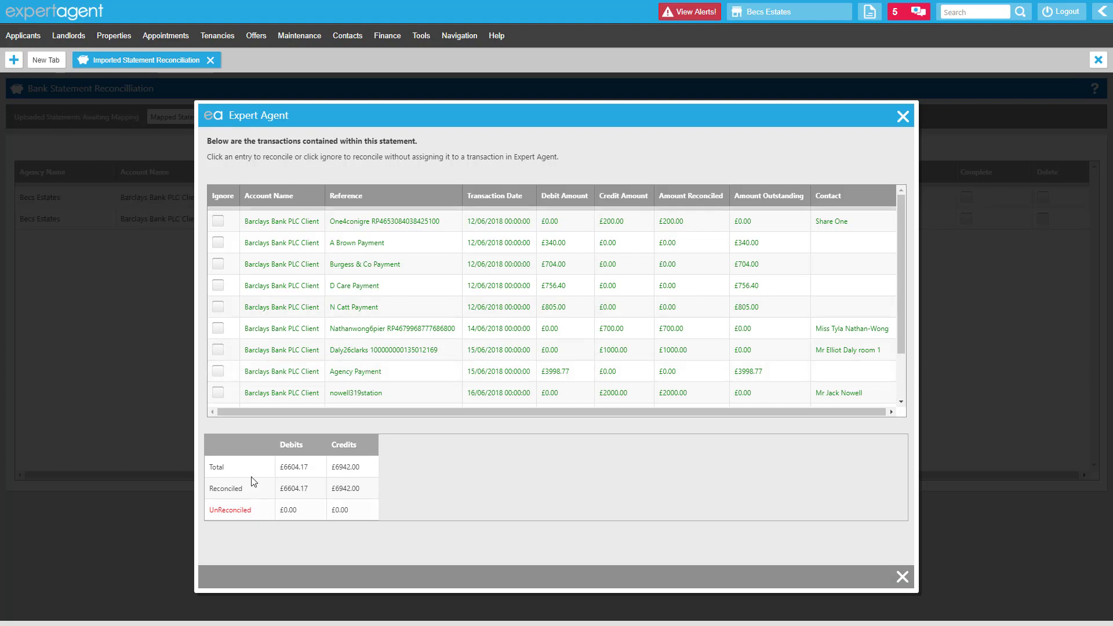
Check the statement's debit and credit totals, close its transaction list and compare its total and reconciled record counts
{"action": "left_click_drag", "start_coordinate": [254, 482], "coordinate": [433, 509]}
{"action": "left_click", "coordinate": [432, 509]}
{"action": "left_click", "coordinate": [903, 577]}
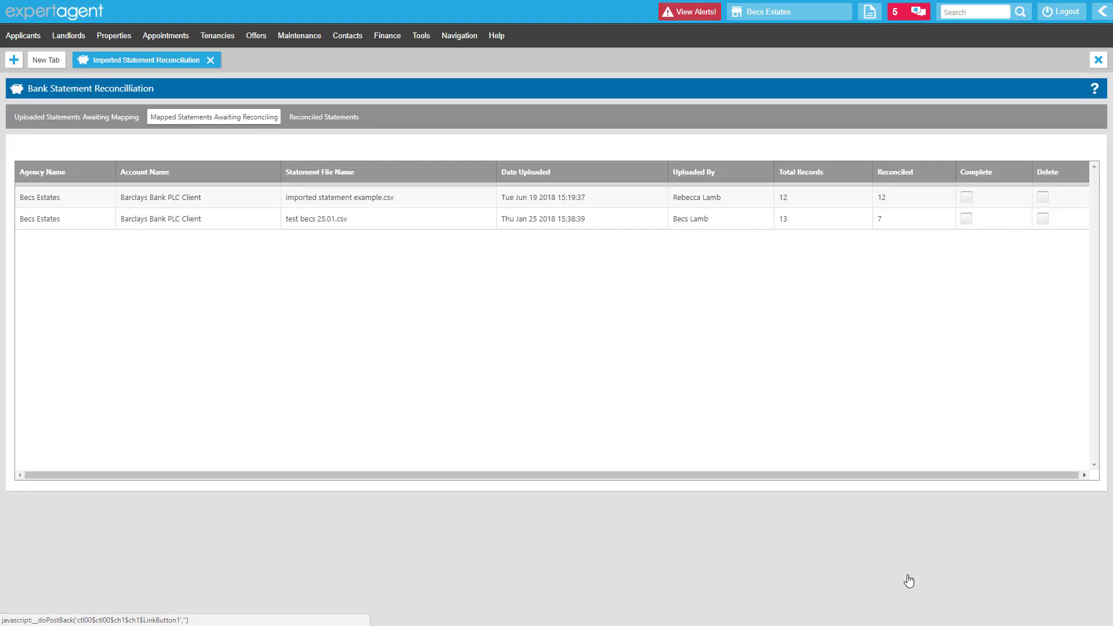
{"action": "double_click", "coordinate": [782, 199]}
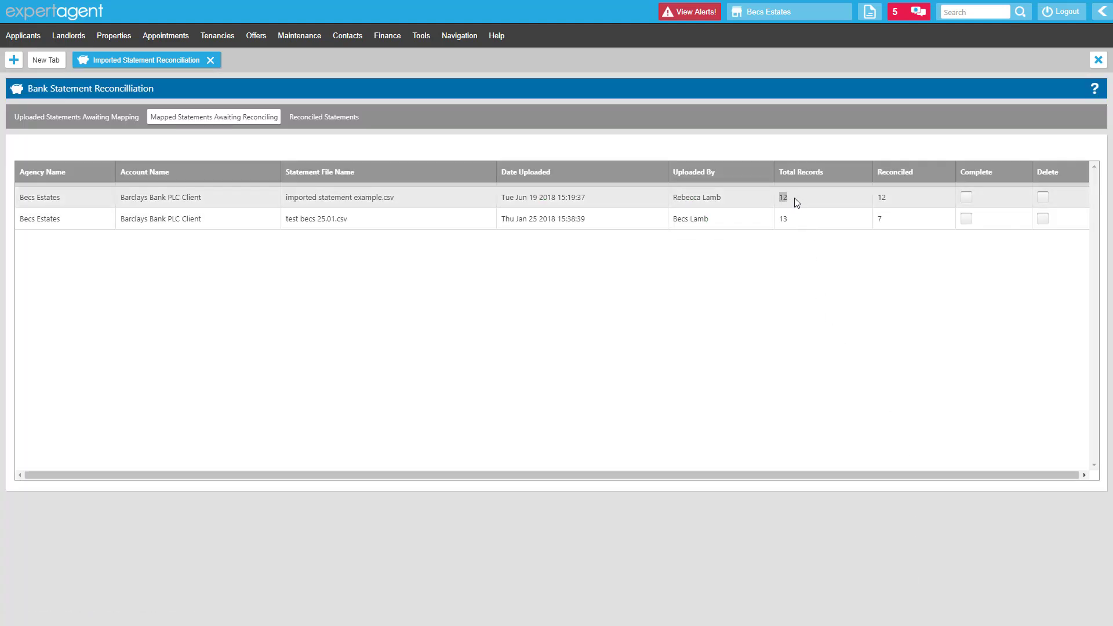
{"action": "left_click", "coordinate": [899, 120]}
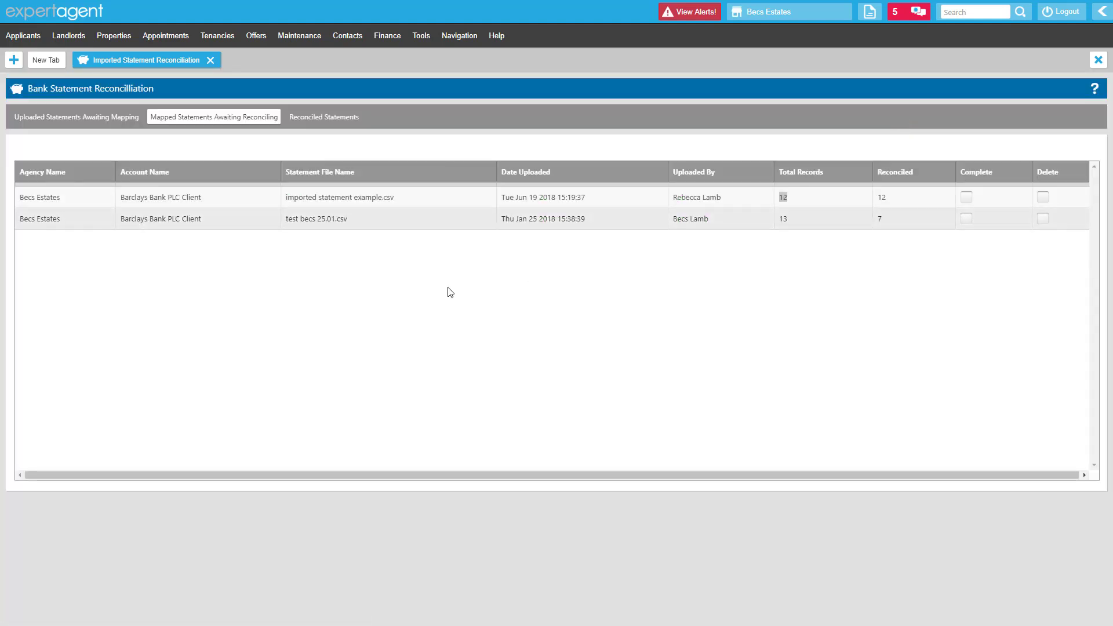
Mark the imported statement example.csv bank statement as complete, confirm it, and display the list of reconciled statements
{"action": "left_click", "coordinate": [966, 198]}
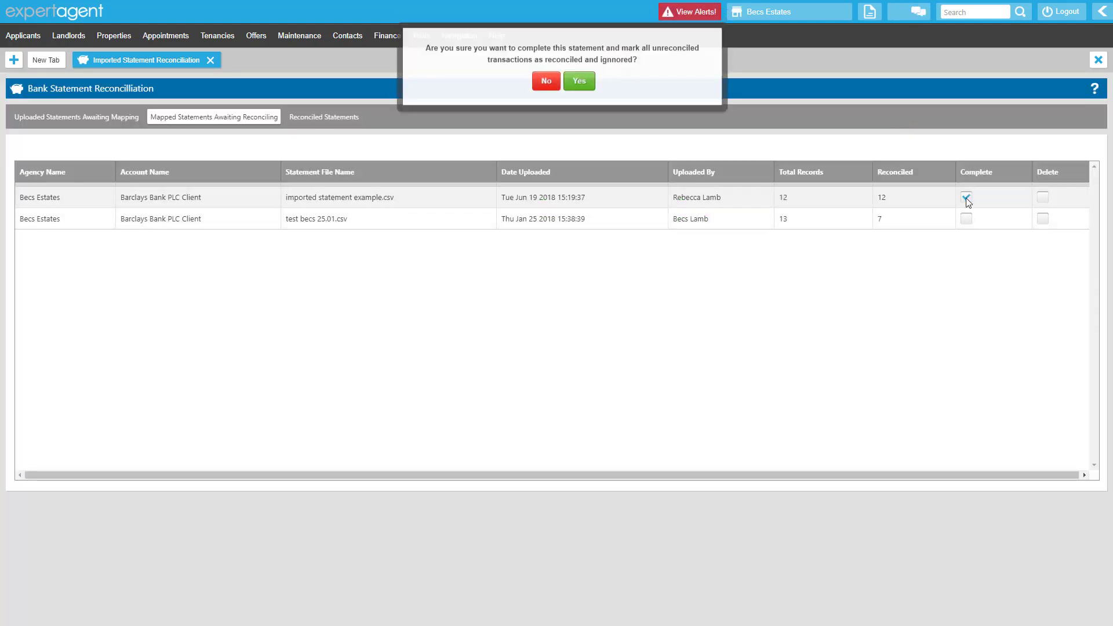
{"action": "left_click", "coordinate": [580, 89]}
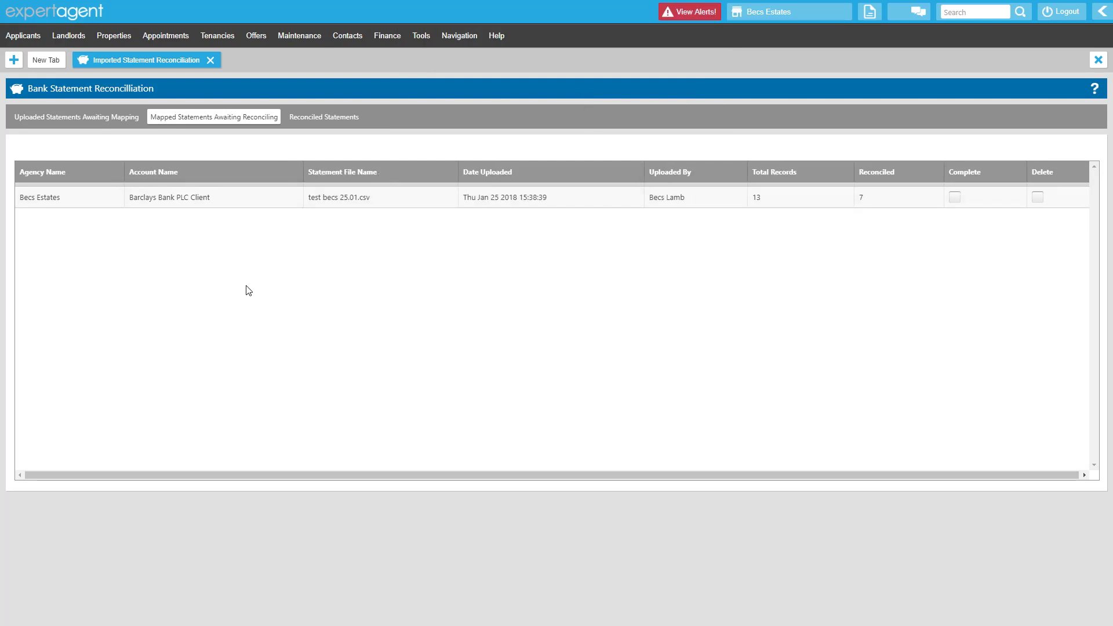
{"action": "left_click", "coordinate": [305, 119]}
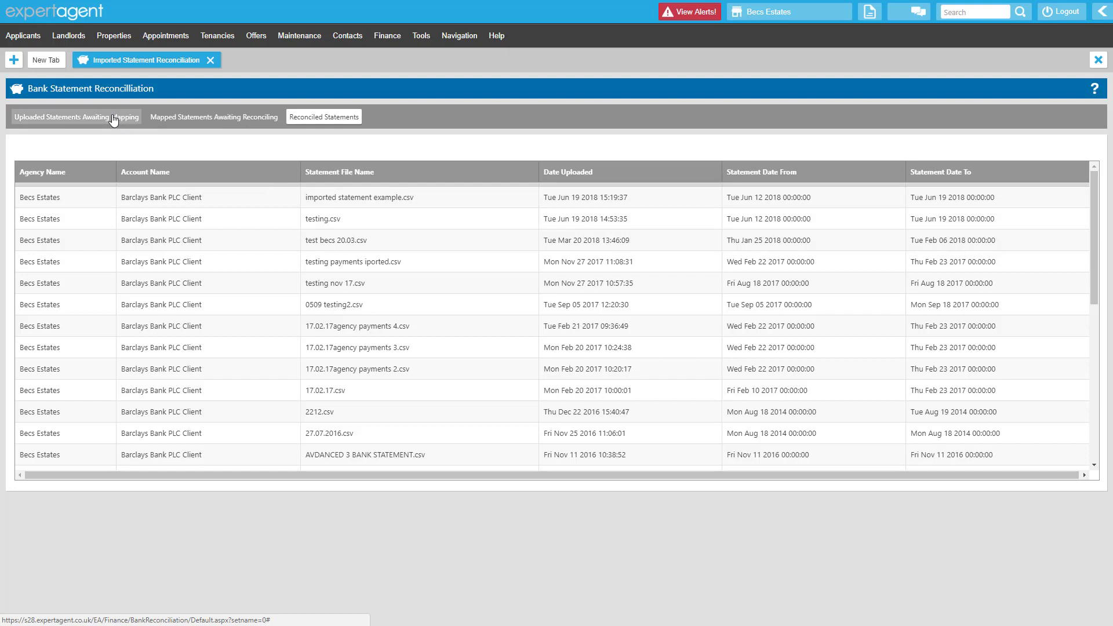
Run the Bank Reconciliation report for the Barclays Bank PLC Client account with 12 June 2018 as the start date
{"action": "left_click", "coordinate": [387, 35]}
{"action": "mouse_move", "coordinate": [429, 156]}
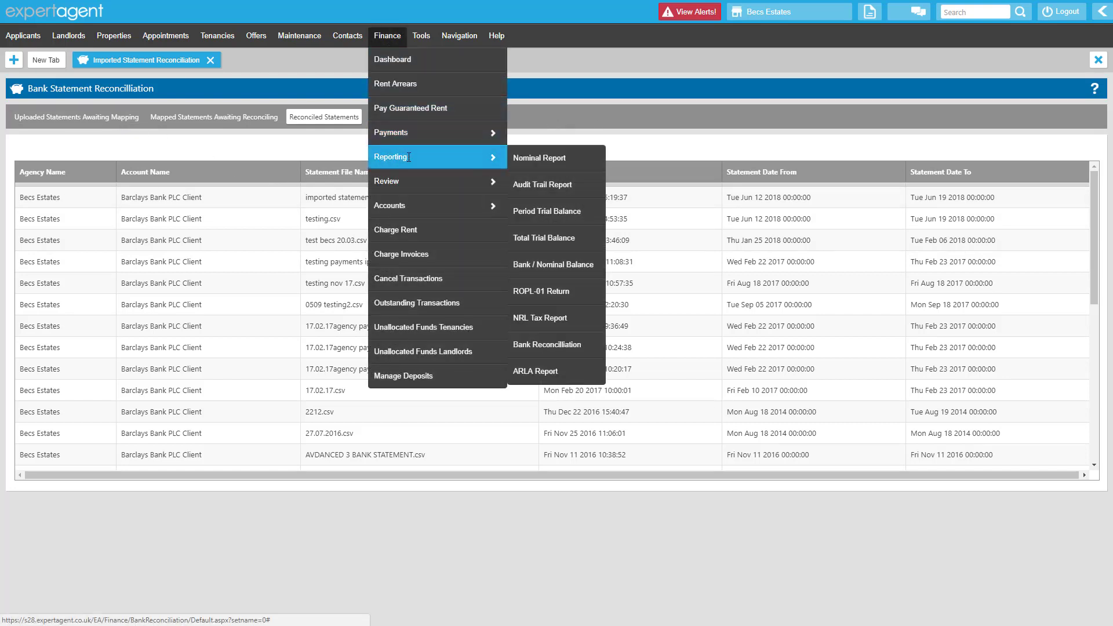
{"action": "left_click", "coordinate": [545, 344]}
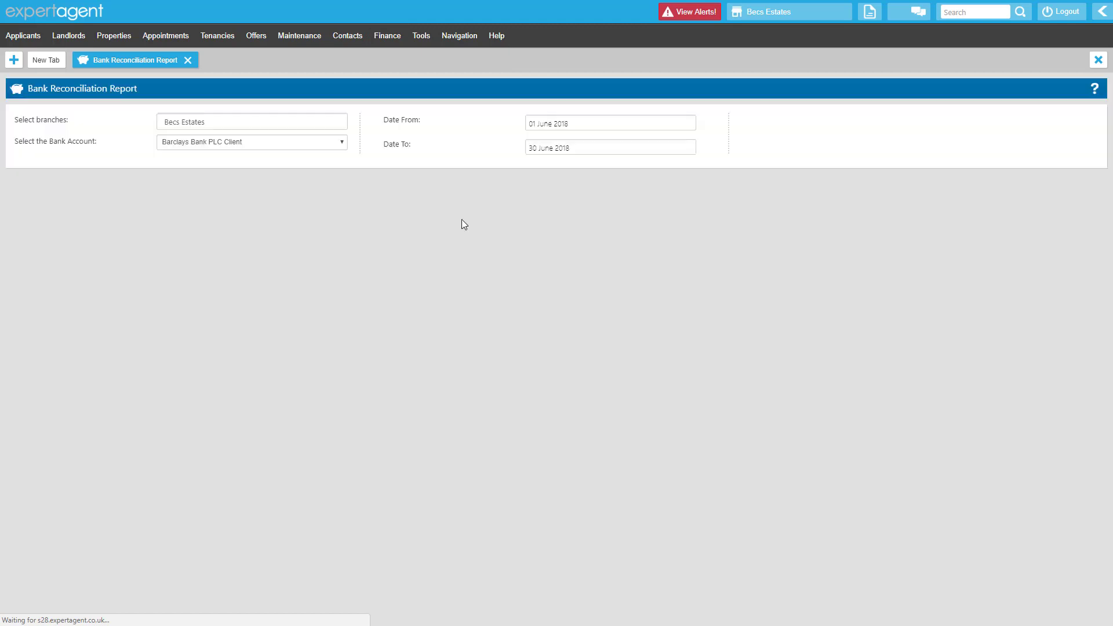
{"action": "left_click", "coordinate": [707, 122]}
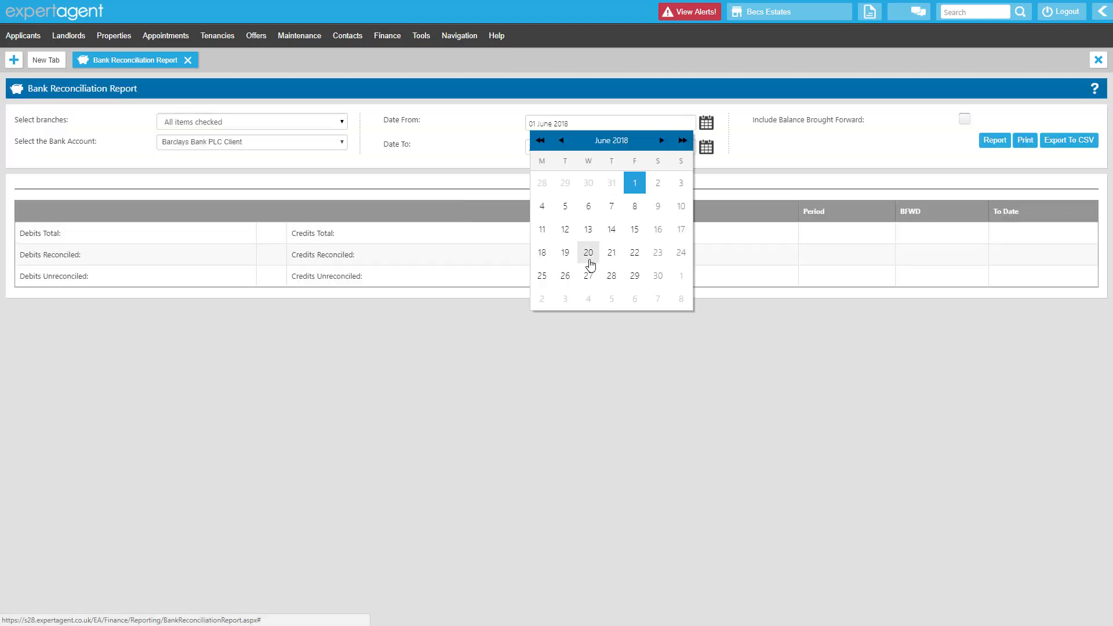
{"action": "left_click", "coordinate": [567, 230]}
{"action": "left_click", "coordinate": [990, 139]}
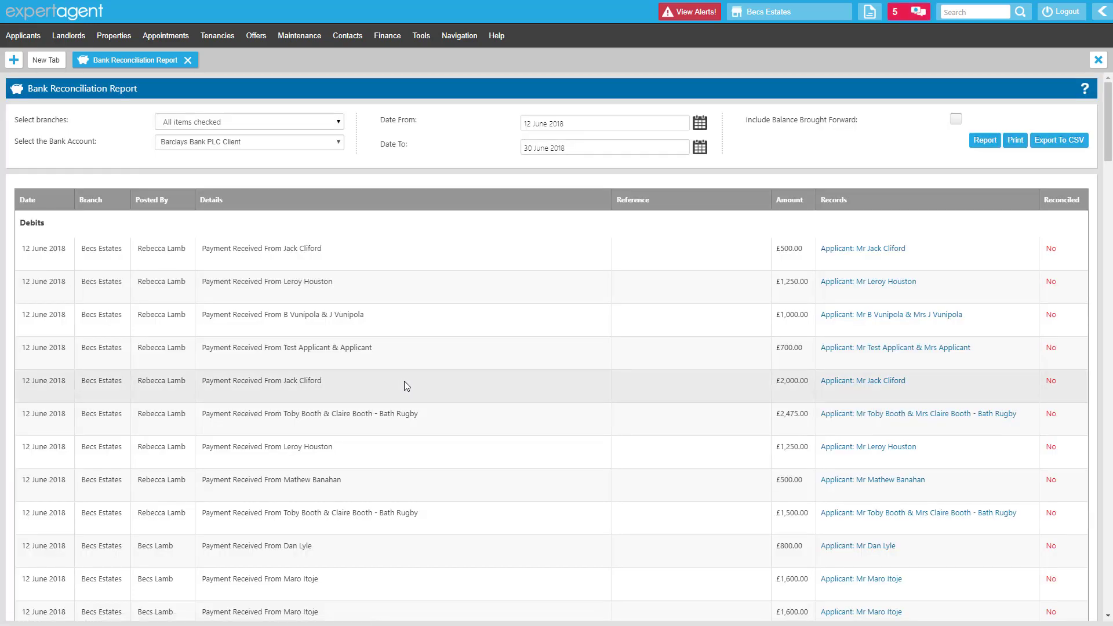
Examine the report's debits, checking the details, references and reconciled status of the tenants' bank transfer payments
{"action": "scroll", "coordinate": [409, 383], "scroll_direction": "down", "scroll_amount": 4}
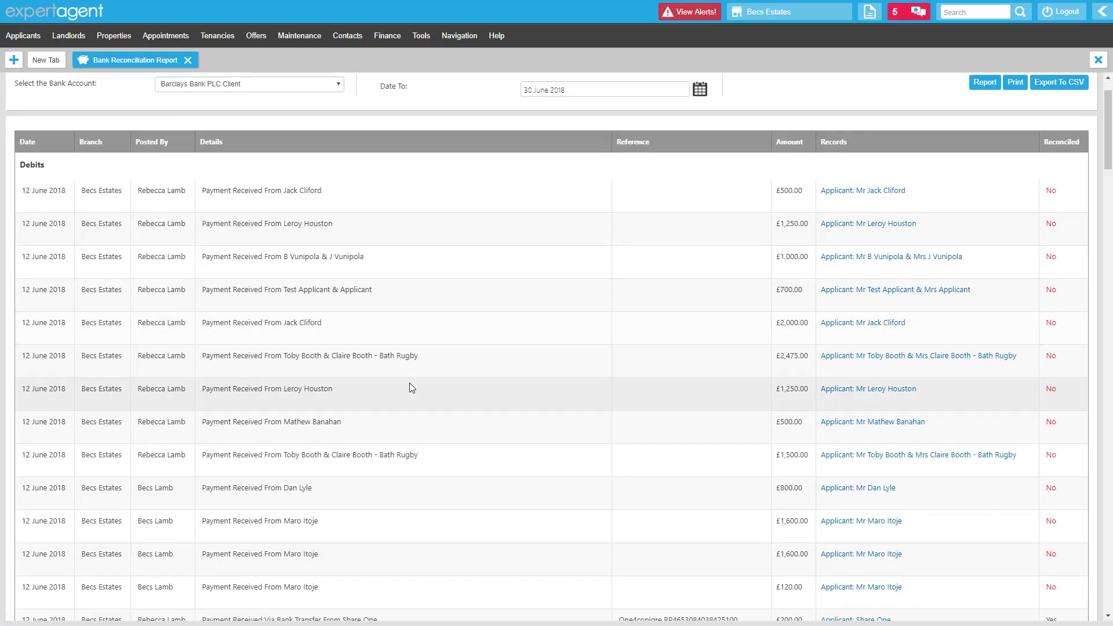
{"action": "scroll", "coordinate": [409, 387], "scroll_direction": "down", "scroll_amount": 2}
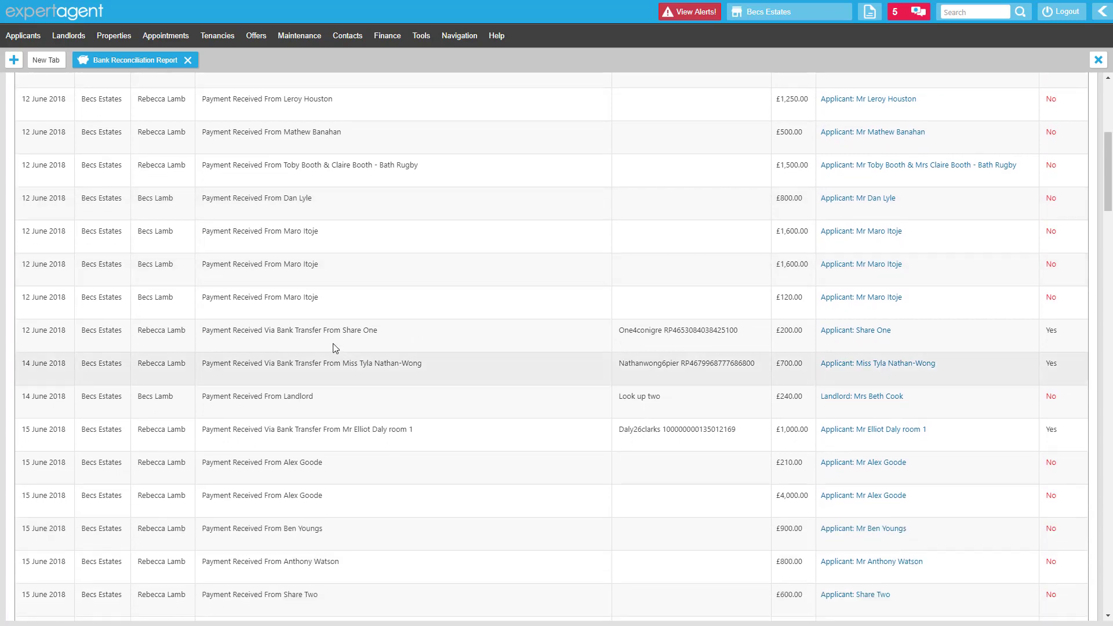
{"action": "left_click_drag", "start_coordinate": [264, 330], "coordinate": [388, 346]}
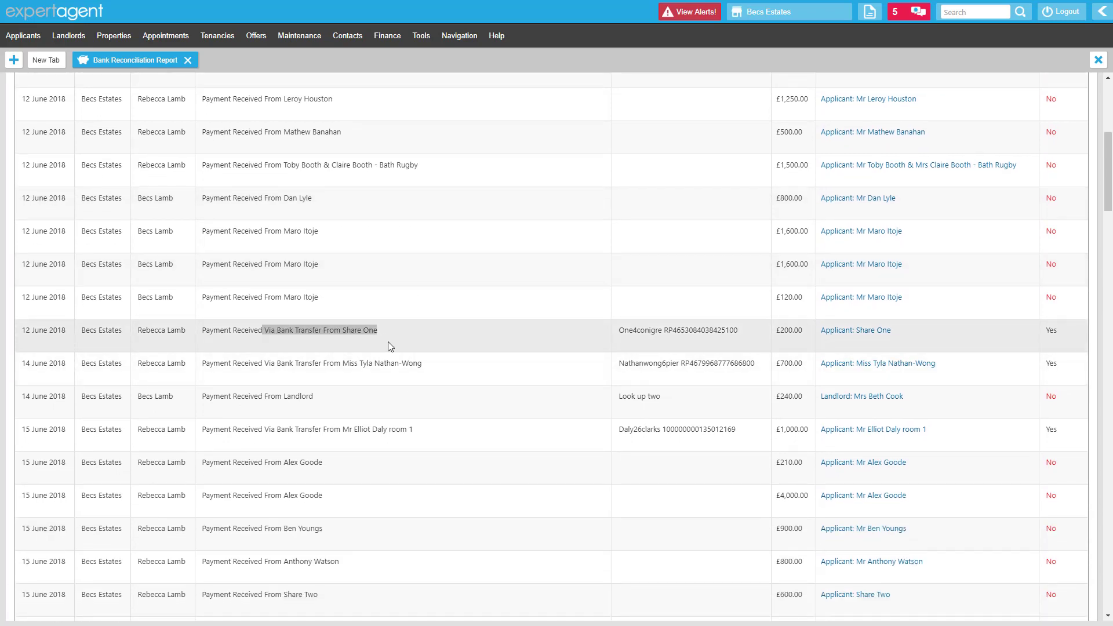
{"action": "double_click", "coordinate": [1051, 330]}
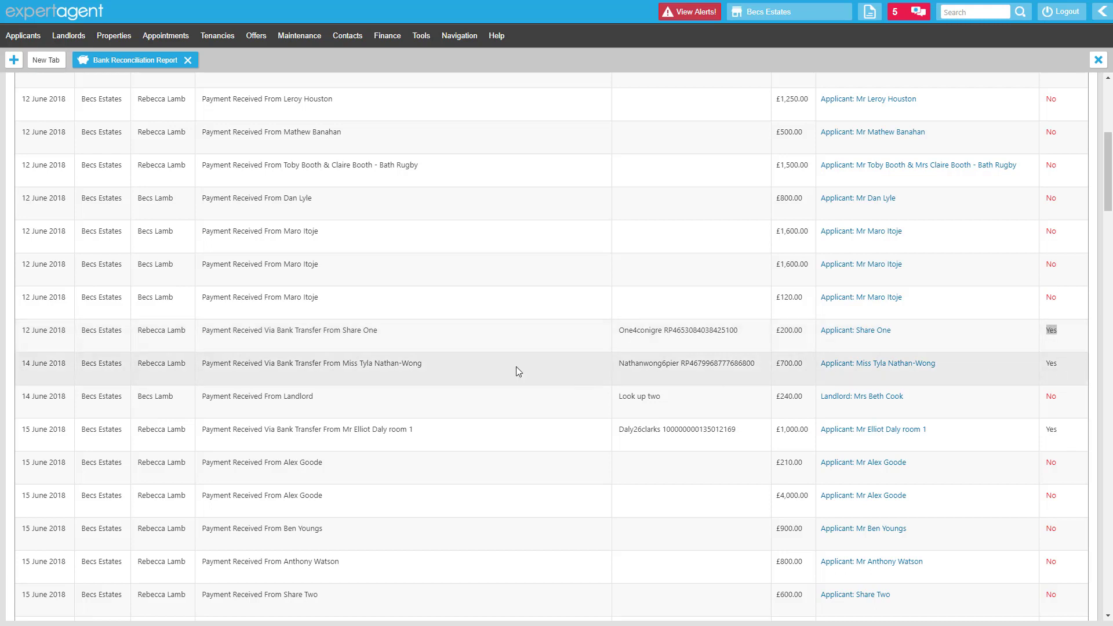
{"action": "left_click_drag", "start_coordinate": [203, 359], "coordinate": [321, 364]}
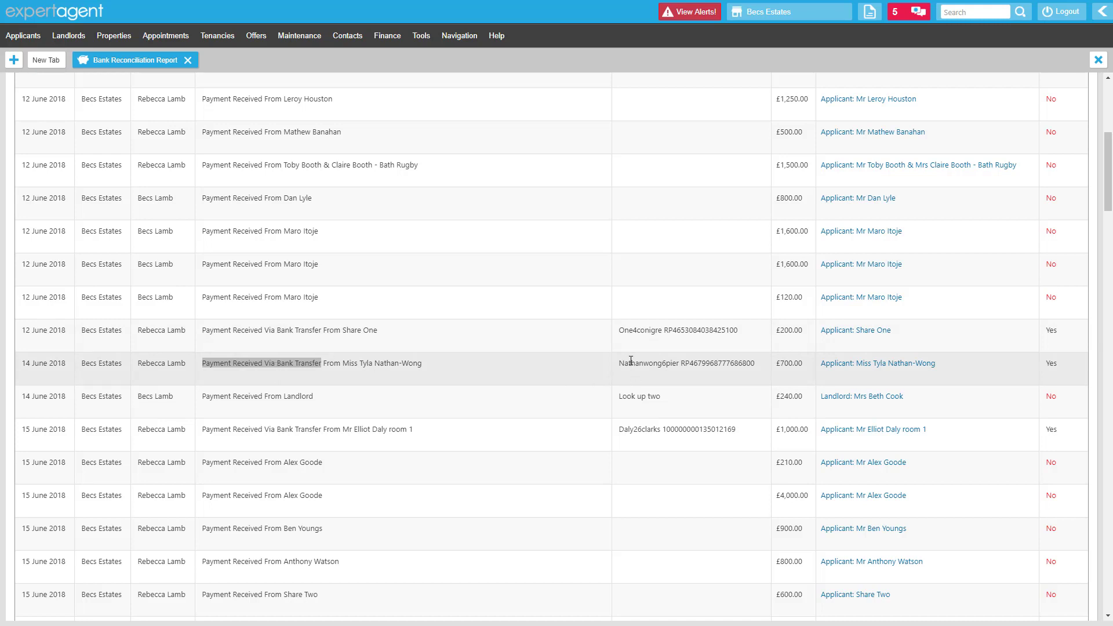
{"action": "left_click_drag", "start_coordinate": [620, 363], "coordinate": [756, 366]}
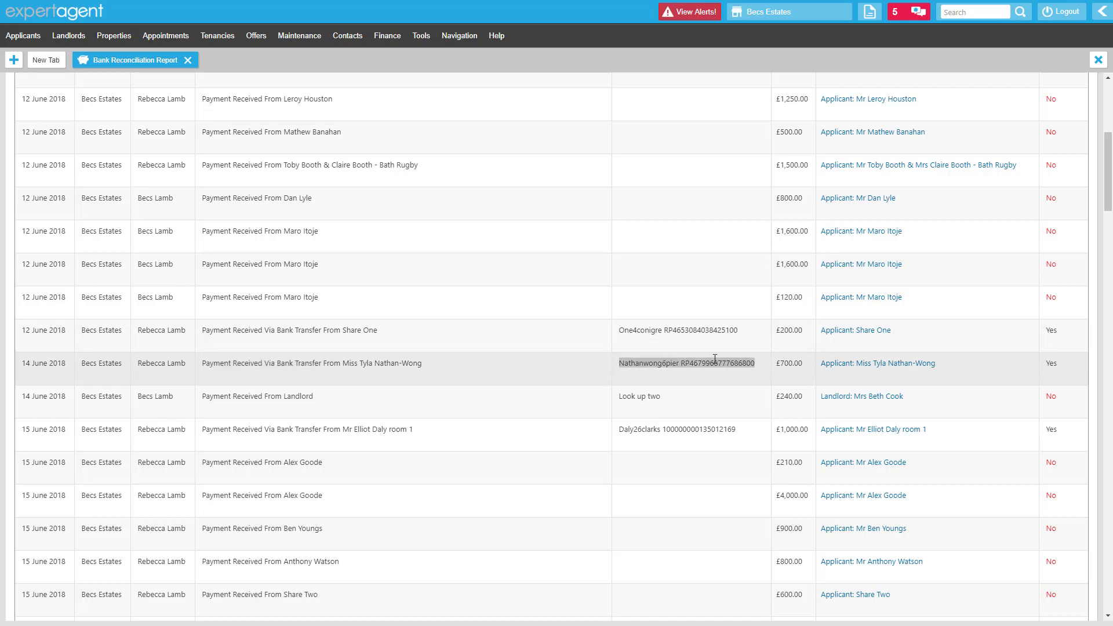
{"action": "scroll", "coordinate": [715, 359], "scroll_direction": "down", "scroll_amount": 1}
{"action": "scroll", "coordinate": [715, 359], "scroll_direction": "down", "scroll_amount": 10}
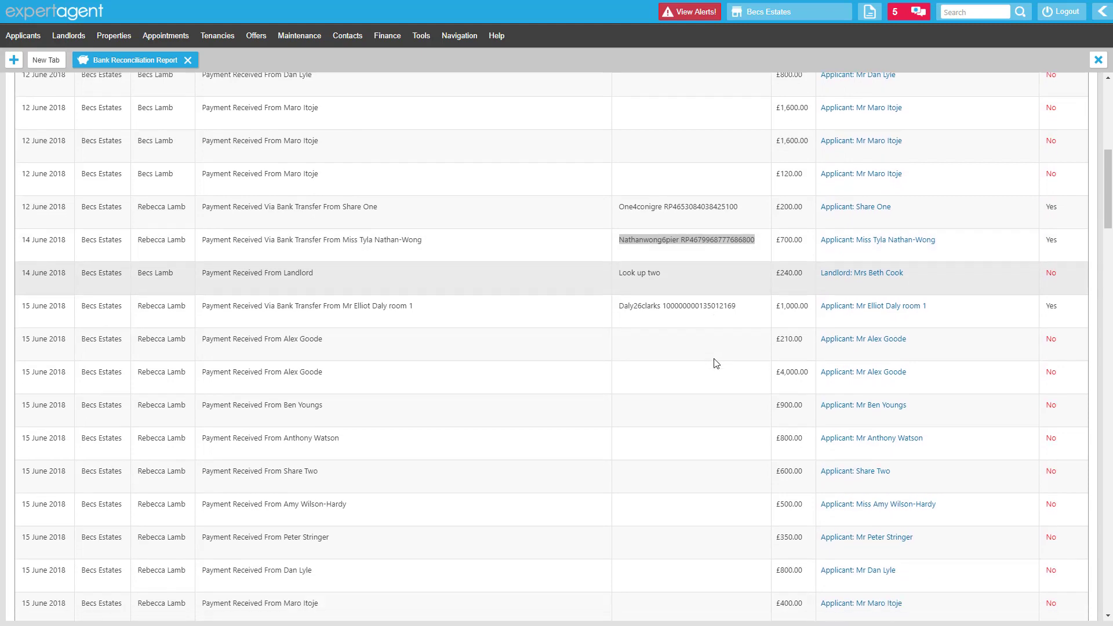
{"action": "left_click_drag", "start_coordinate": [293, 355], "coordinate": [393, 355]}
{"action": "left_click_drag", "start_coordinate": [269, 388], "coordinate": [420, 393]}
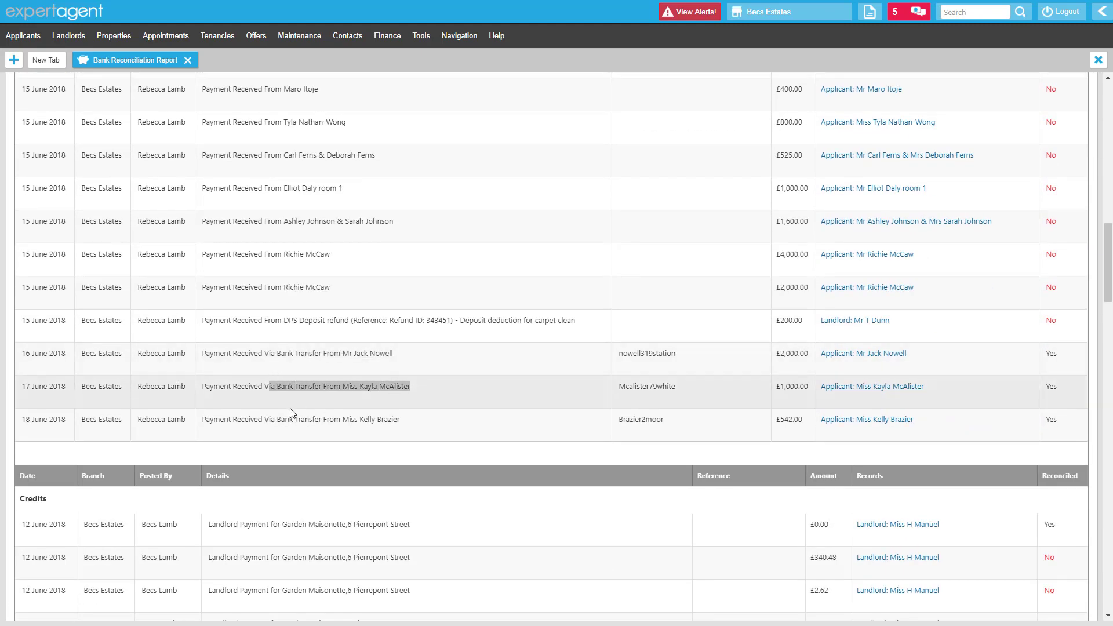
Examine the report's credits, checking the reconciled status of the landlord payments, management fees and rent guarantee agency payments, and close the report
{"action": "scroll", "coordinate": [381, 391], "scroll_direction": "down", "scroll_amount": 3}
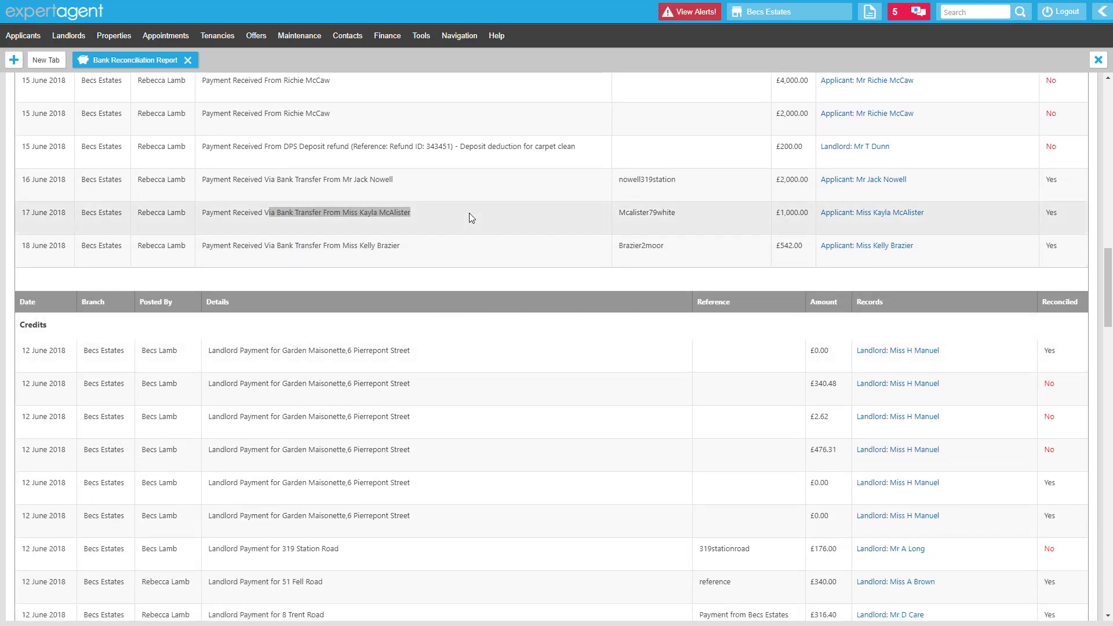
{"action": "scroll", "coordinate": [471, 217], "scroll_direction": "down", "scroll_amount": 1}
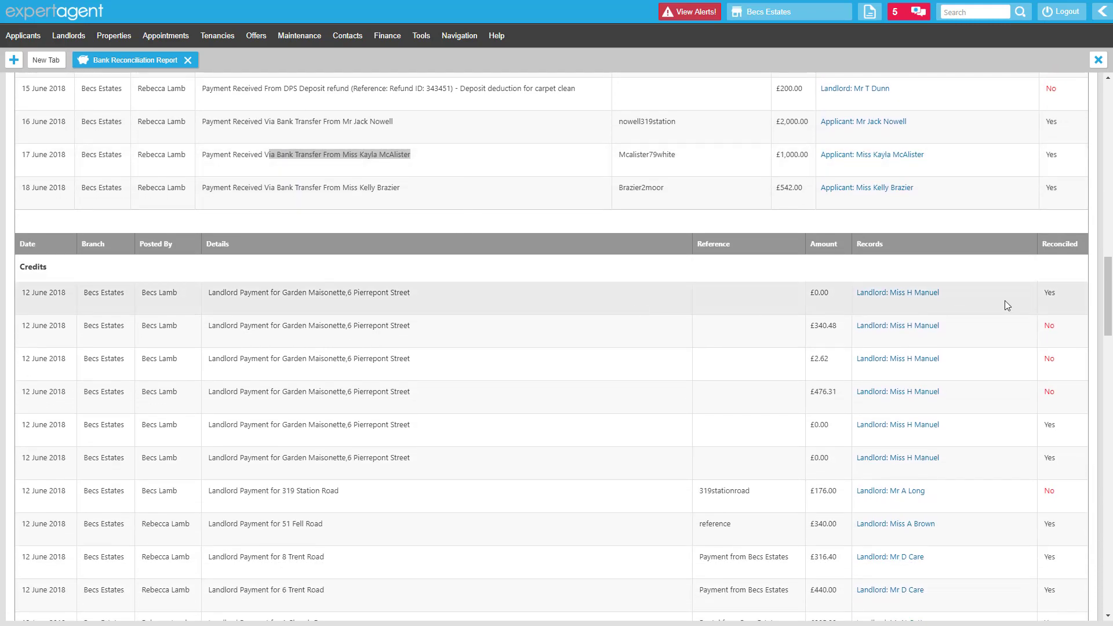
{"action": "left_click_drag", "start_coordinate": [1061, 293], "coordinate": [1036, 295]}
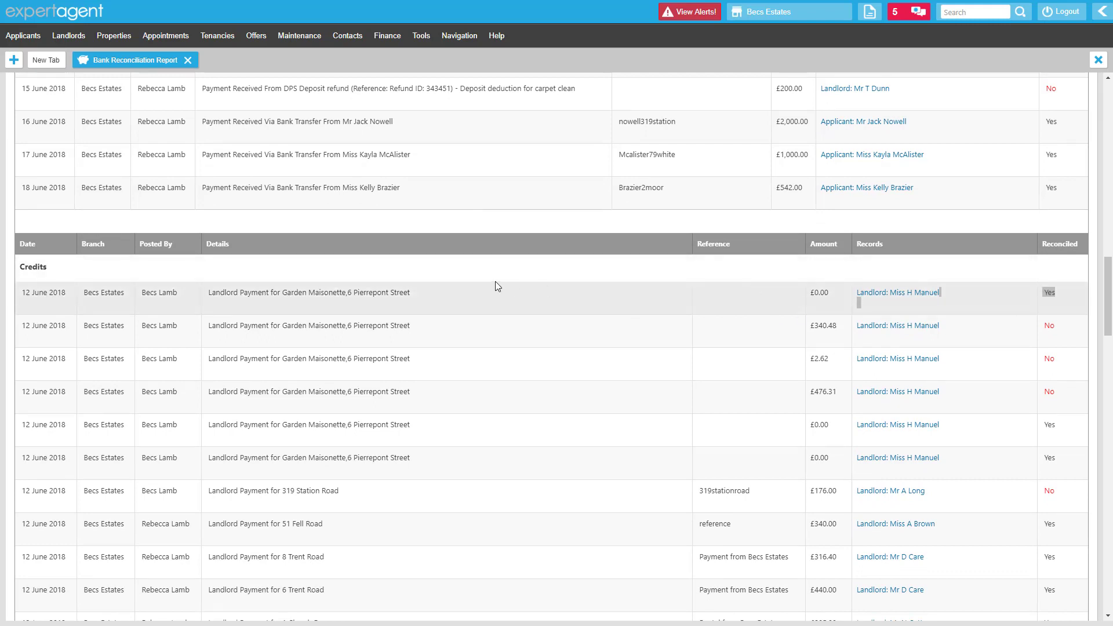
{"action": "scroll", "coordinate": [495, 286], "scroll_direction": "down", "scroll_amount": 10}
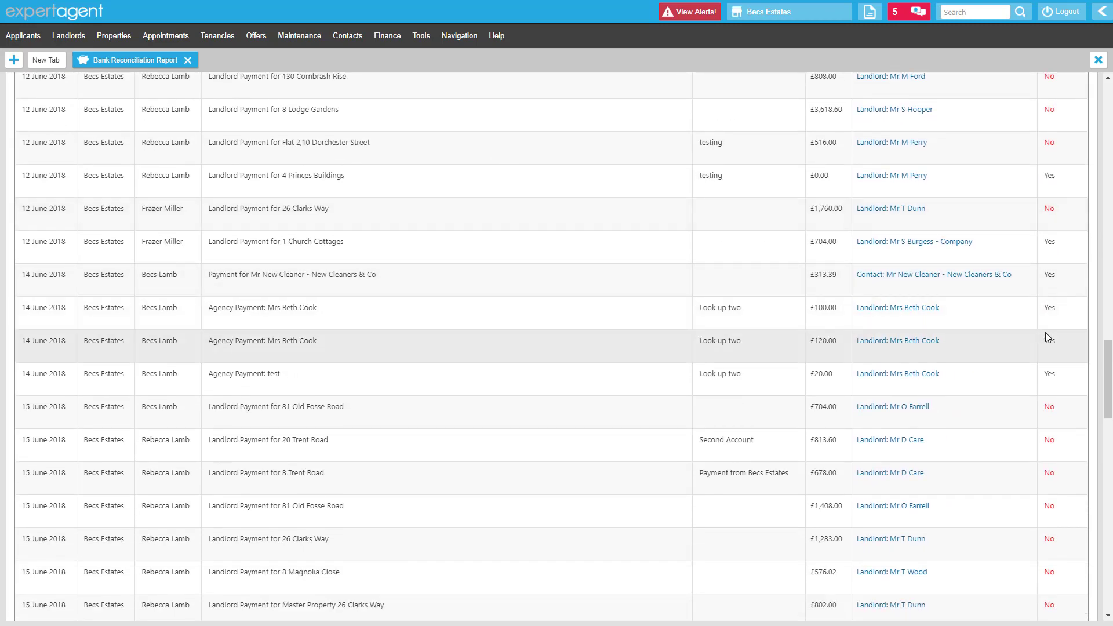
{"action": "scroll", "coordinate": [1048, 338], "scroll_direction": "down", "scroll_amount": 5}
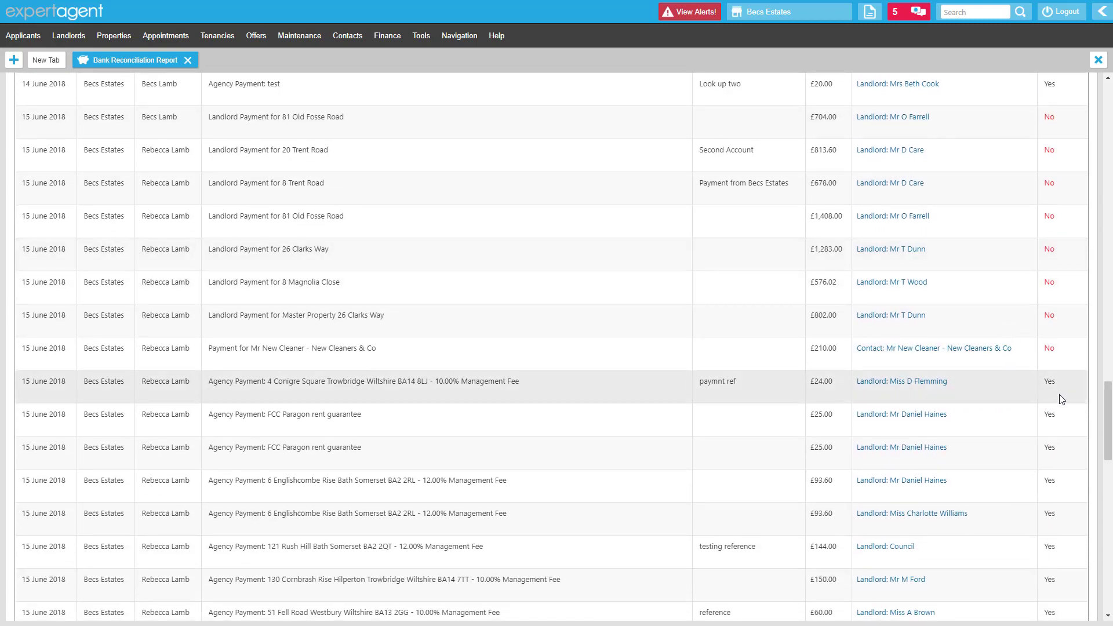
{"action": "left_click_drag", "start_coordinate": [338, 374], "coordinate": [472, 392]}
{"action": "left_click_drag", "start_coordinate": [306, 430], "coordinate": [375, 428]}
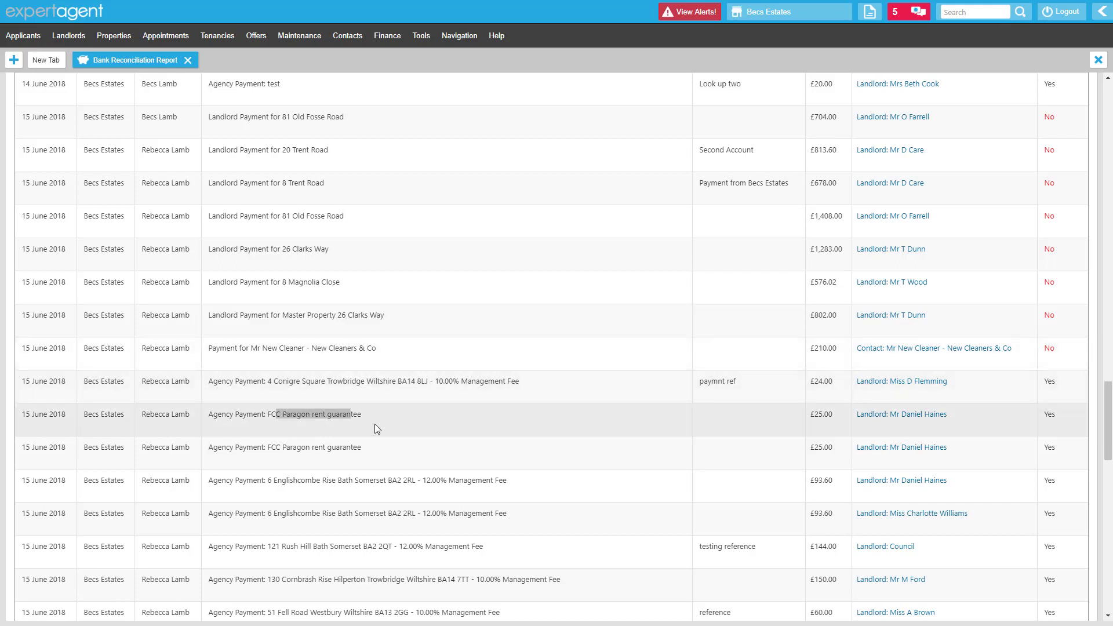
{"action": "left_click_drag", "start_coordinate": [264, 447], "coordinate": [359, 451]}
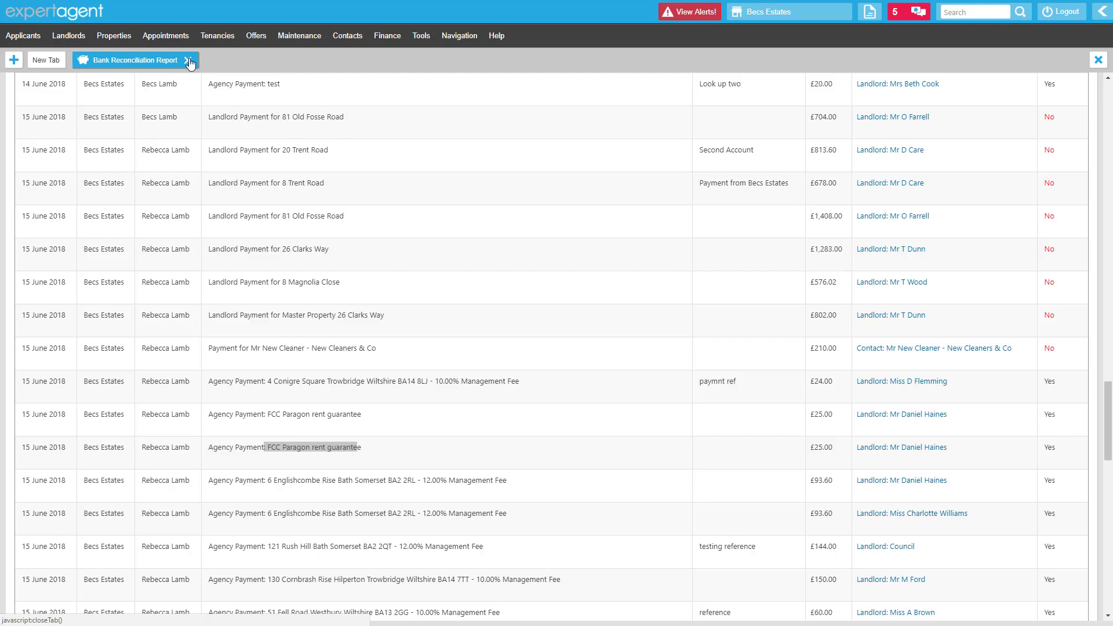
{"action": "left_click", "coordinate": [189, 61]}
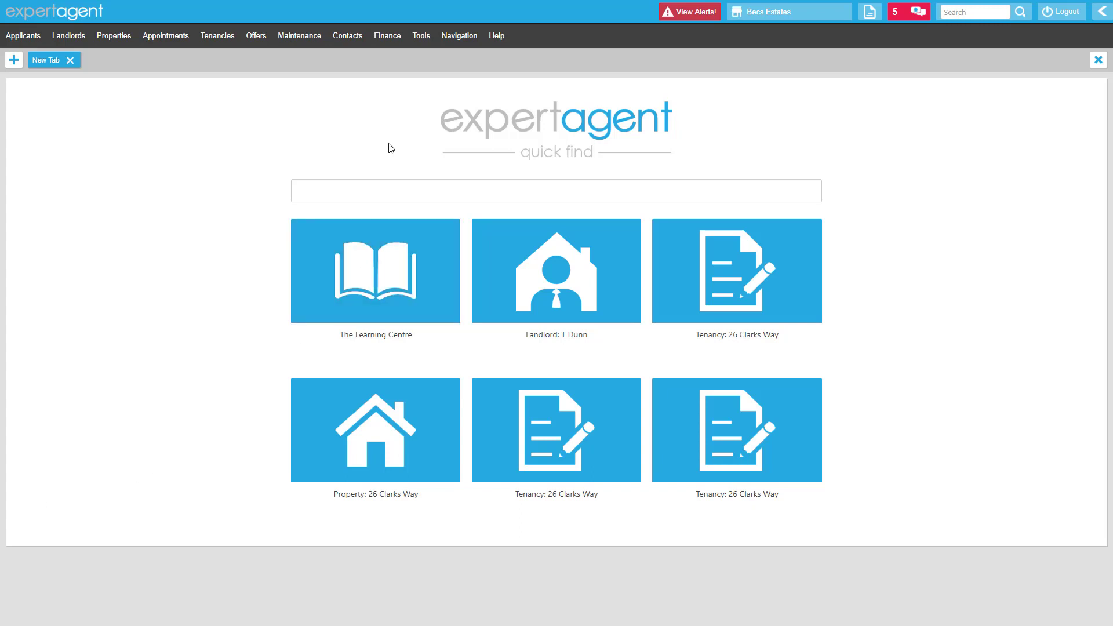
List the tenancies with unallocated funds and allocate the Sutton Council tenancy's £542.00 to the tenant's 18 May 2018 rent charge, saving the payment
{"action": "left_click", "coordinate": [388, 37]}
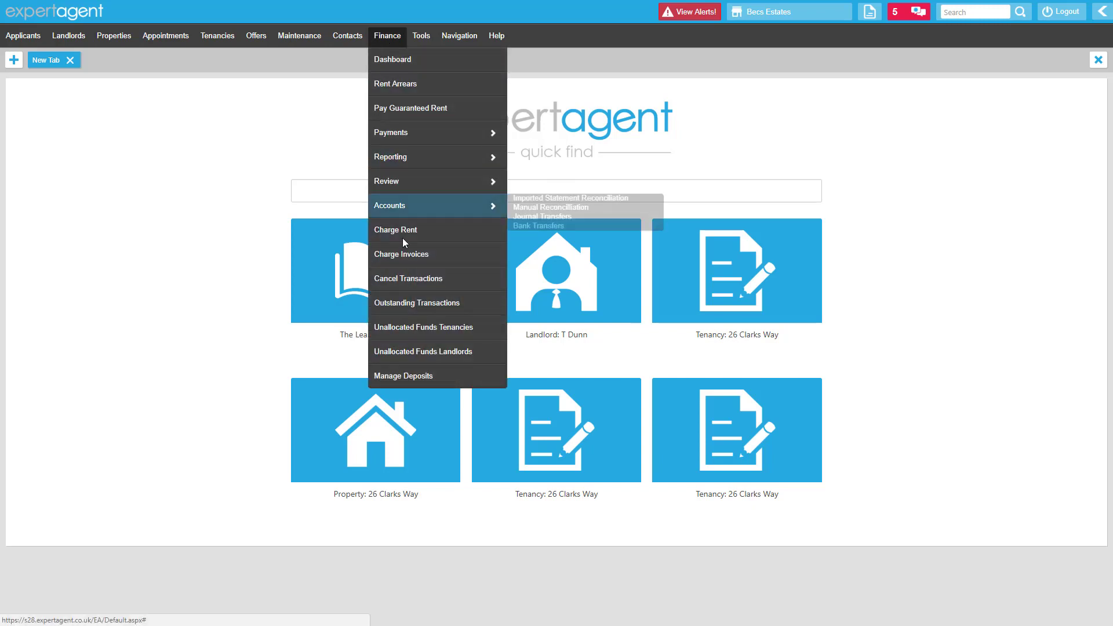
{"action": "left_click", "coordinate": [426, 336]}
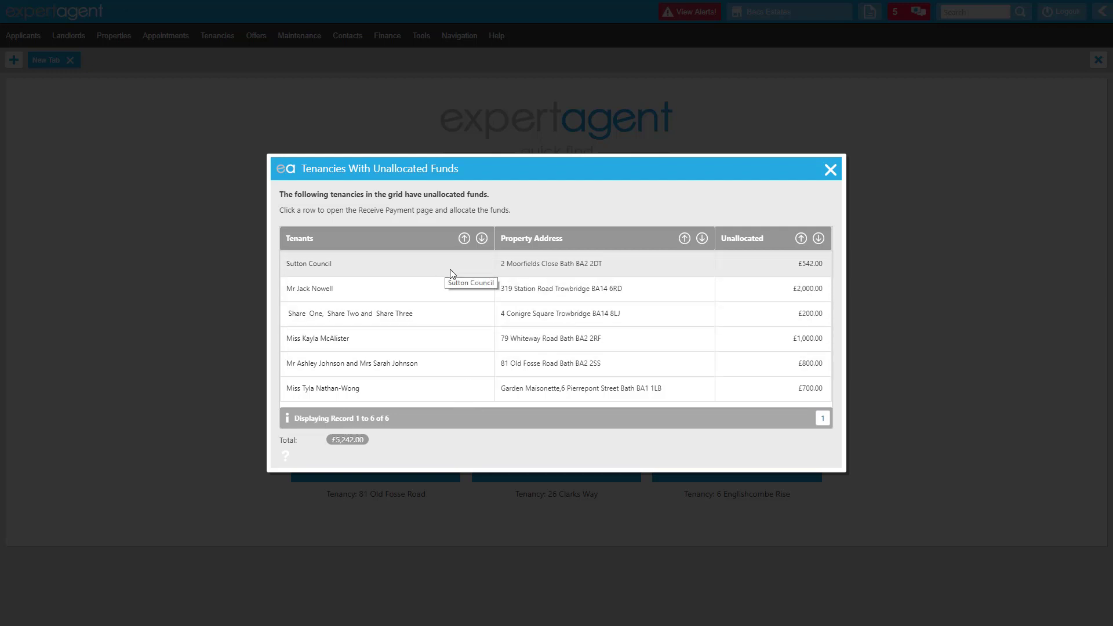
{"action": "left_click", "coordinate": [421, 268]}
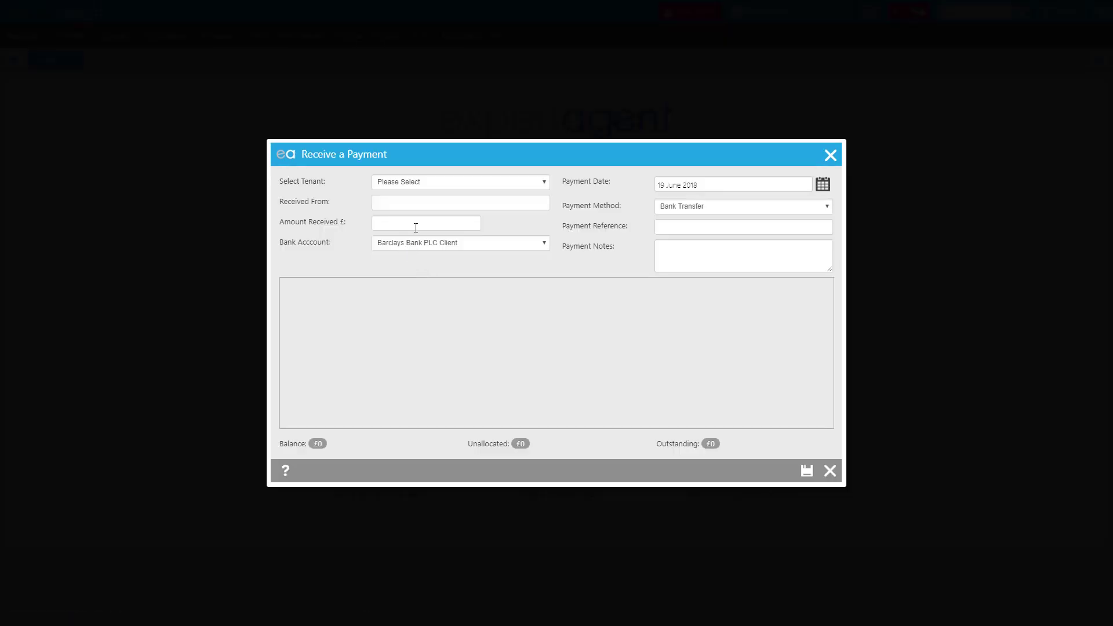
{"action": "left_click", "coordinate": [412, 181]}
{"action": "left_click", "coordinate": [421, 218]}
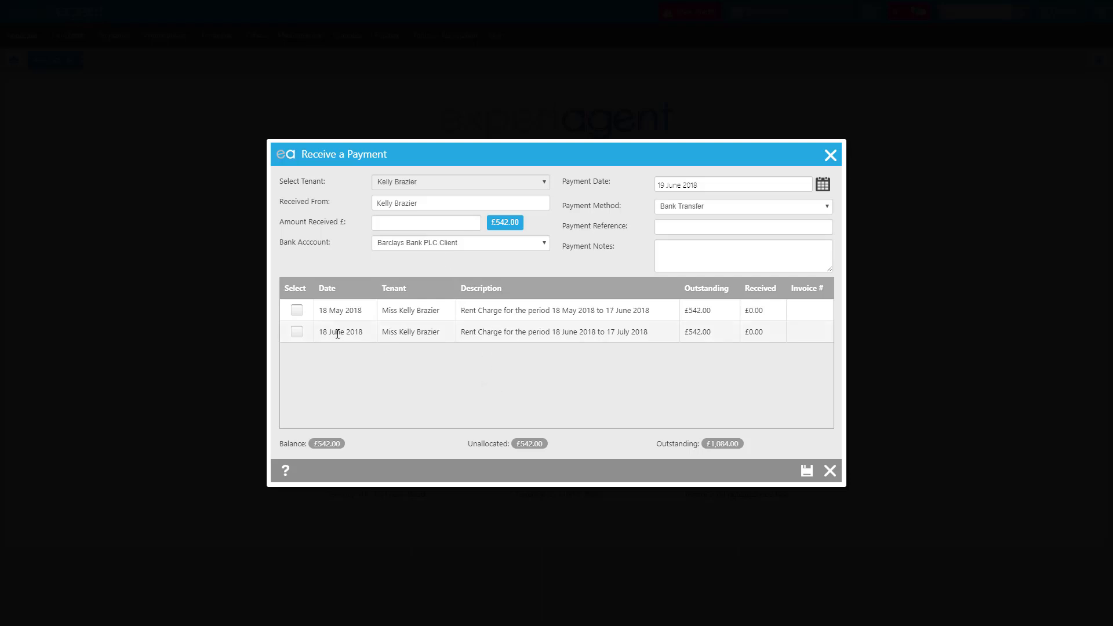
{"action": "left_click", "coordinate": [297, 309]}
{"action": "left_click", "coordinate": [806, 471]}
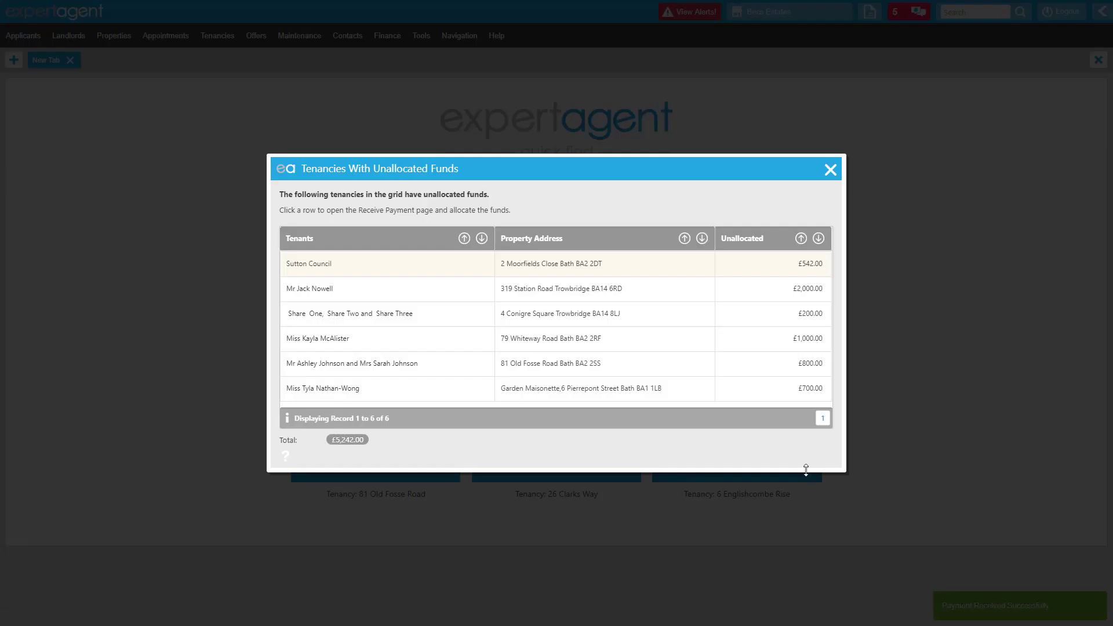
Allocate the £2,000.00 tenancy's unallocated funds to the rent charge dated 16 June 2018 and save the payment
{"action": "left_click", "coordinate": [418, 283]}
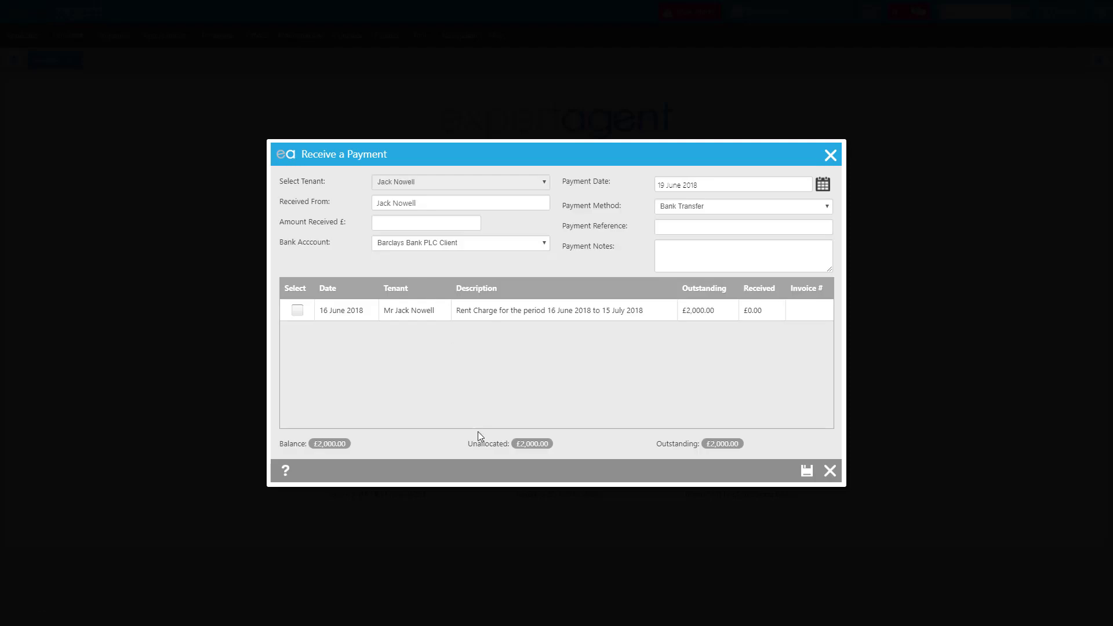
{"action": "left_click_drag", "start_coordinate": [483, 444], "coordinate": [554, 448]}
{"action": "left_click", "coordinate": [296, 311]}
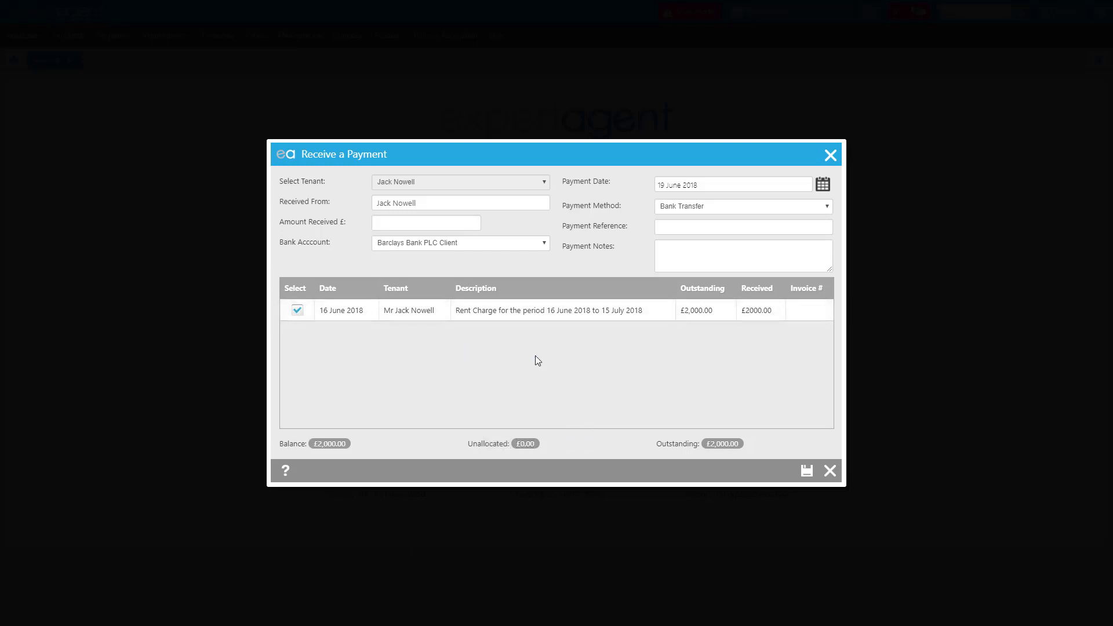
{"action": "left_click", "coordinate": [806, 471]}
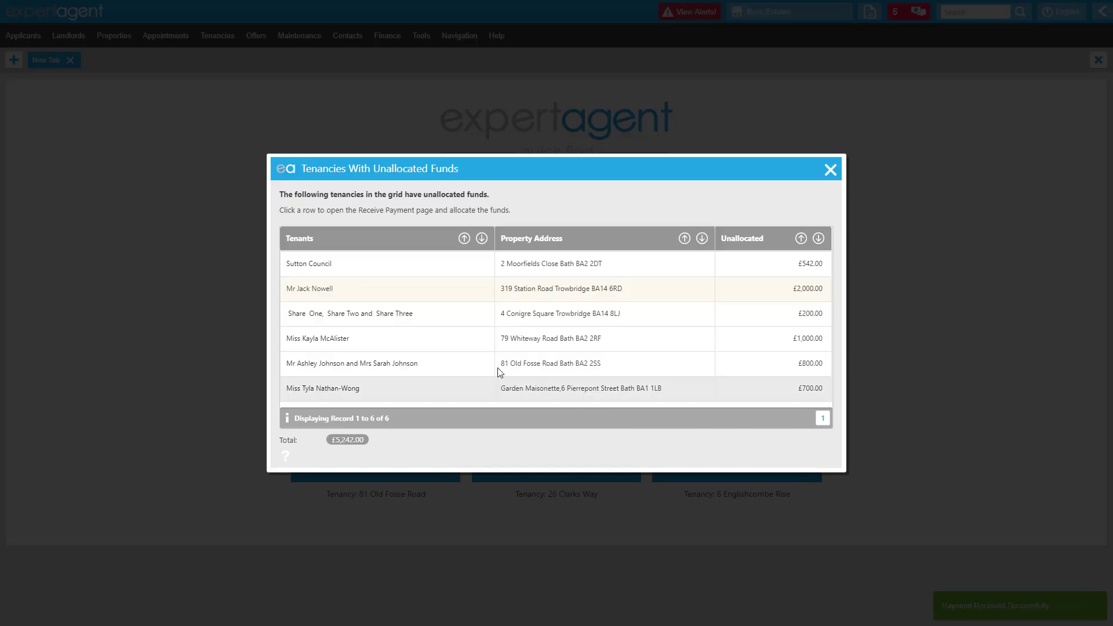
For the shared tenancy, select the first sharer, allocate the £200.00 to the 12 June 2018 rent charge and save the payment
{"action": "left_click", "coordinate": [444, 315]}
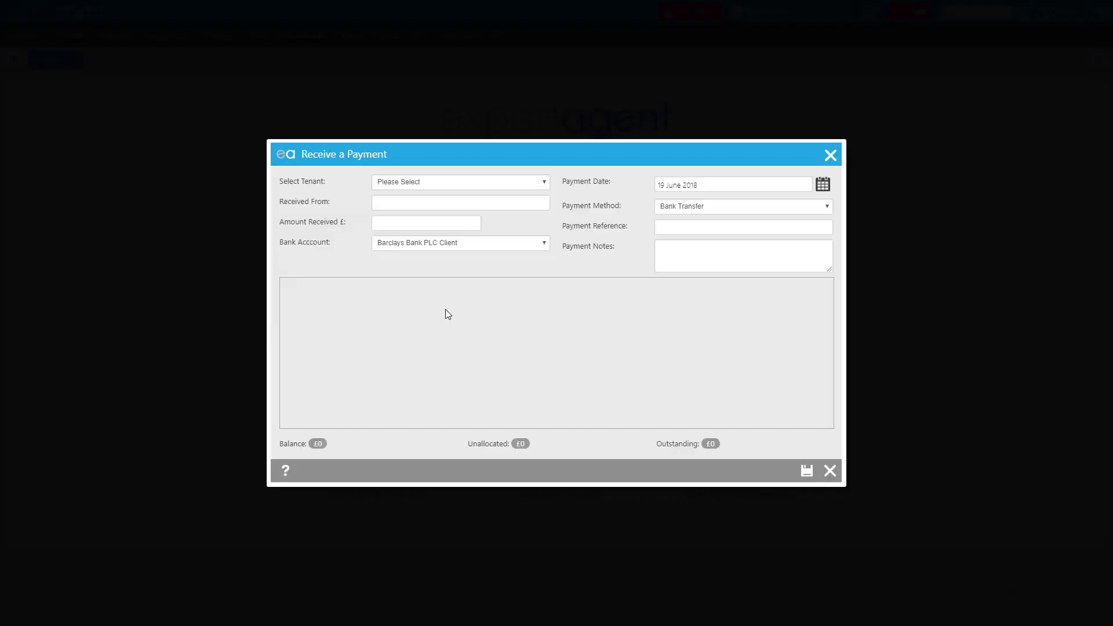
{"action": "left_click", "coordinate": [417, 185]}
{"action": "left_click", "coordinate": [414, 222]}
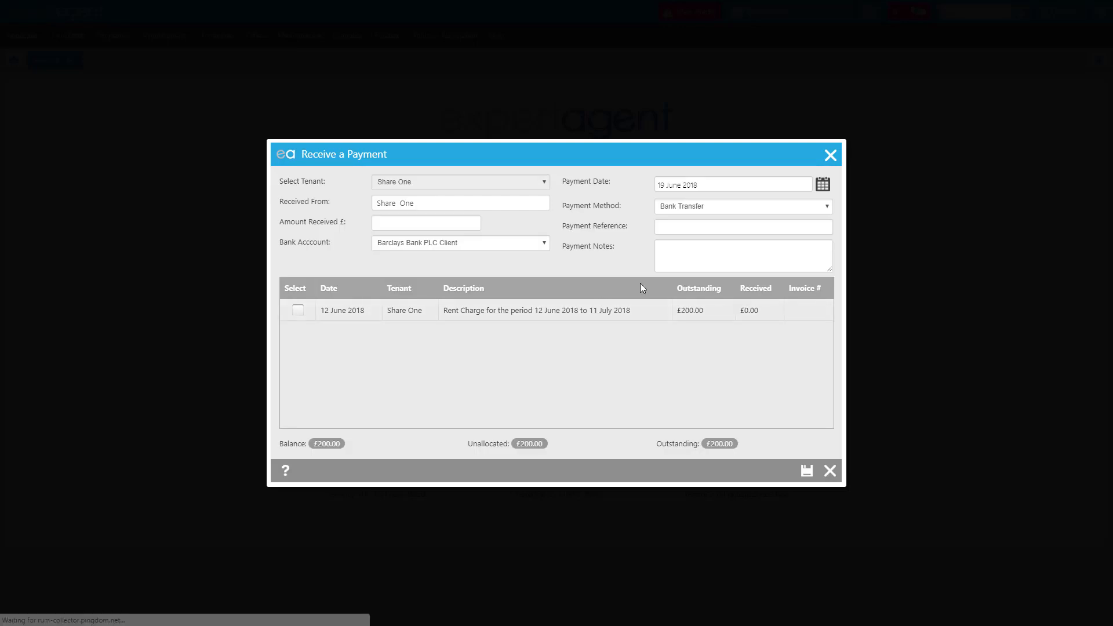
{"action": "left_click", "coordinate": [298, 311]}
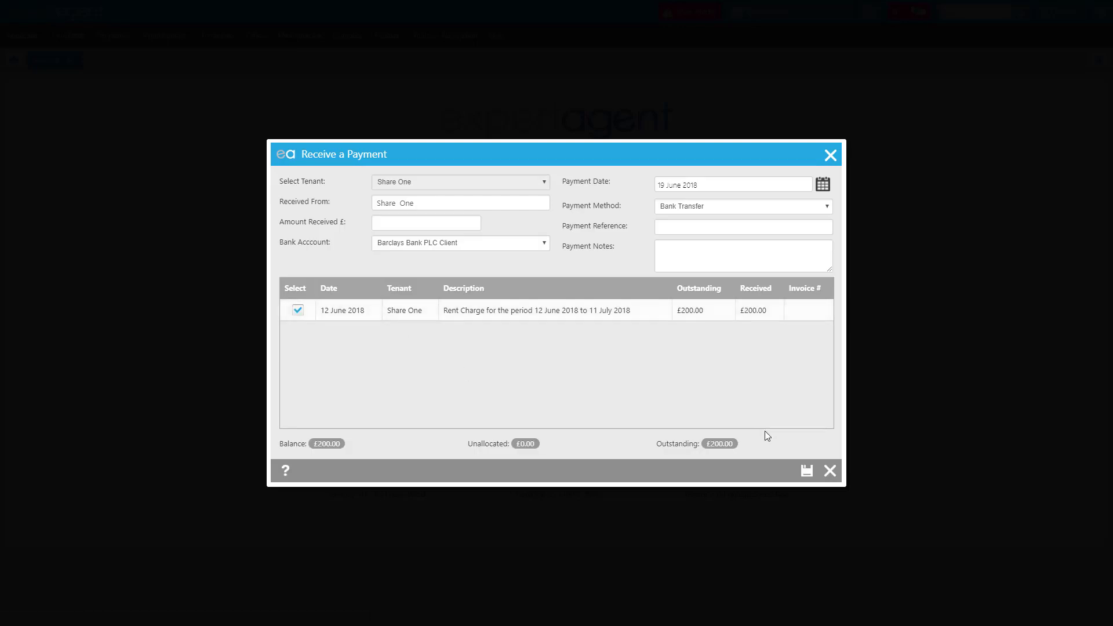
{"action": "left_click", "coordinate": [808, 471]}
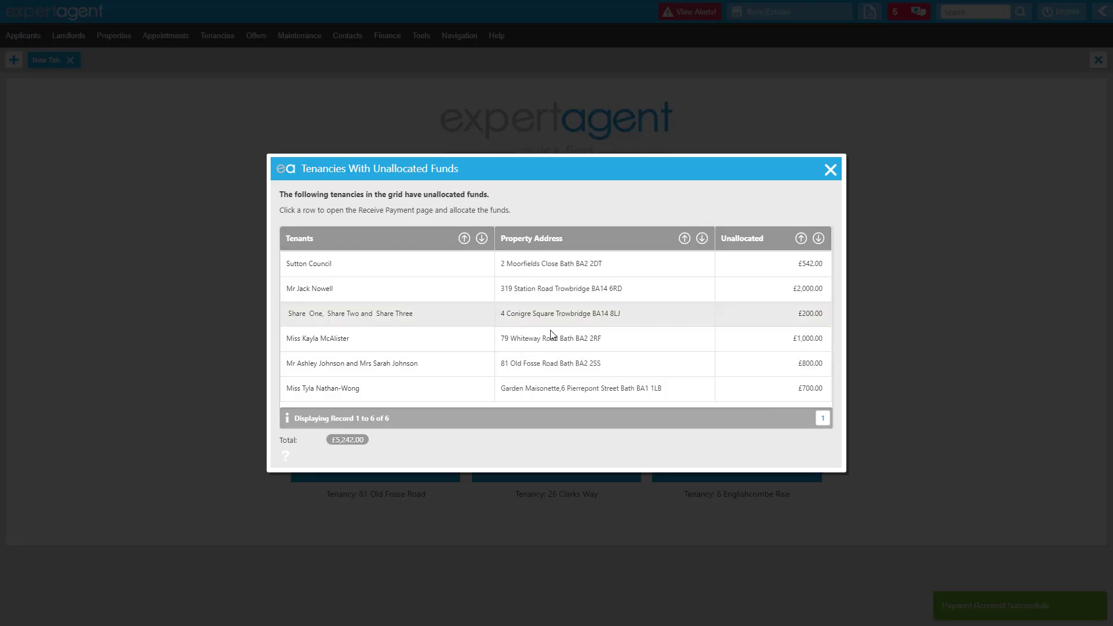
Allocate the £1,000.00 tenancy's unallocated funds to the rent charge dated 17 June 2018 and save the payment
{"action": "left_click", "coordinate": [457, 342]}
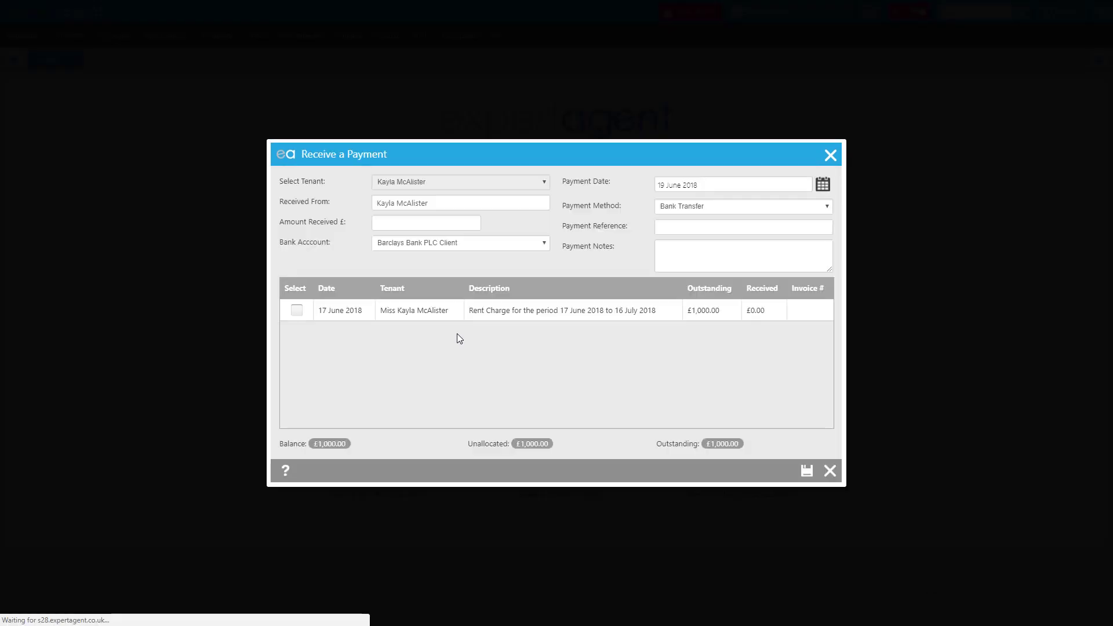
{"action": "left_click", "coordinate": [296, 311]}
{"action": "left_click", "coordinate": [807, 470]}
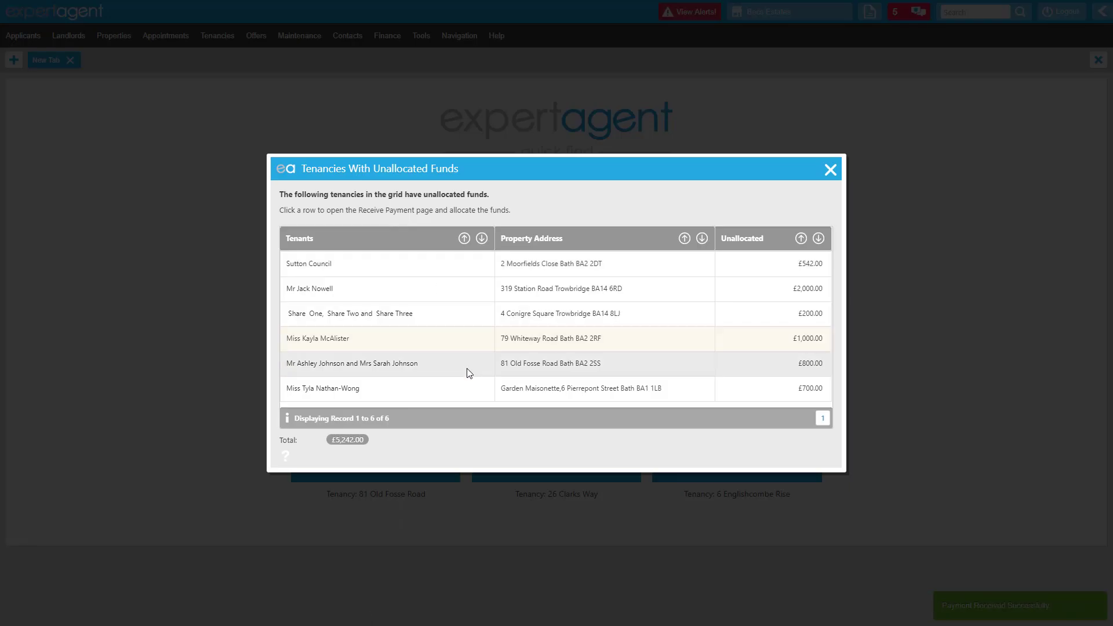
Allocate the £800.00 tenancy's unallocated funds to the rent charge dated 17 May 2018 and save the payment
{"action": "left_click", "coordinate": [470, 373]}
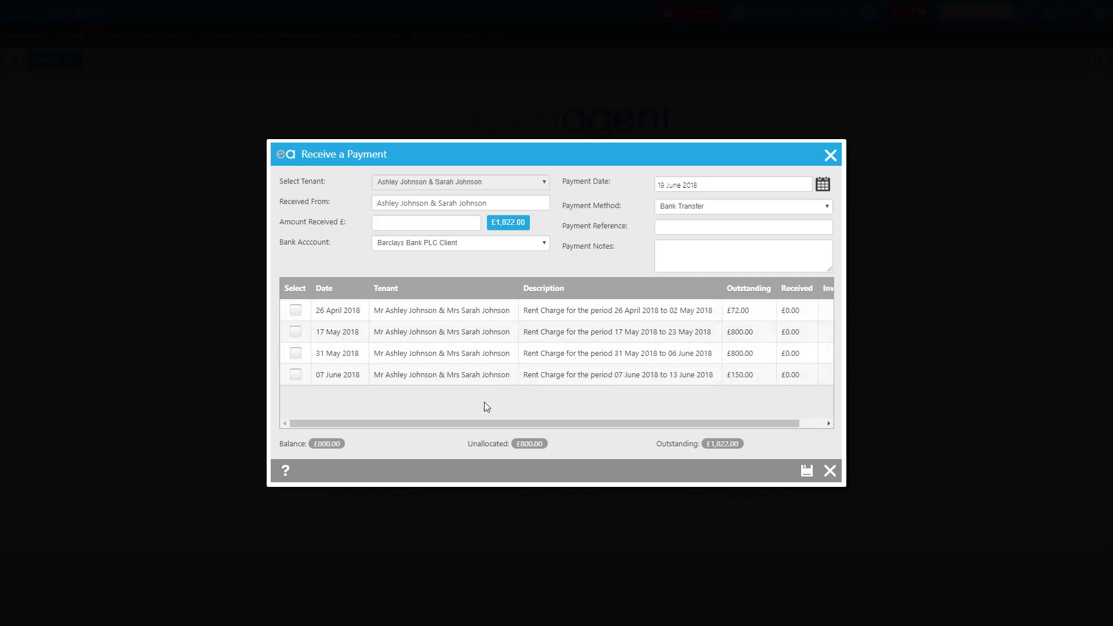
{"action": "left_click", "coordinate": [296, 331]}
{"action": "left_click", "coordinate": [807, 470]}
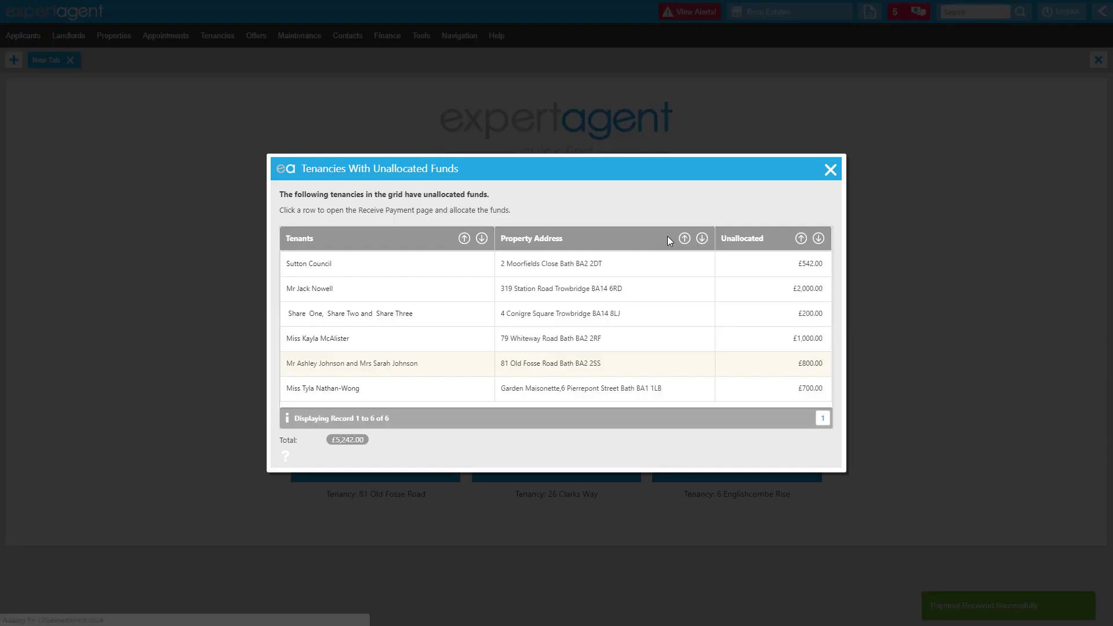
Allocate the £700.00 tenancy's funds as £100.00 to the 14 May 2018 rent charge and £600.00 to the 14 June 2018 charge, saving the payment
{"action": "left_click", "coordinate": [467, 395]}
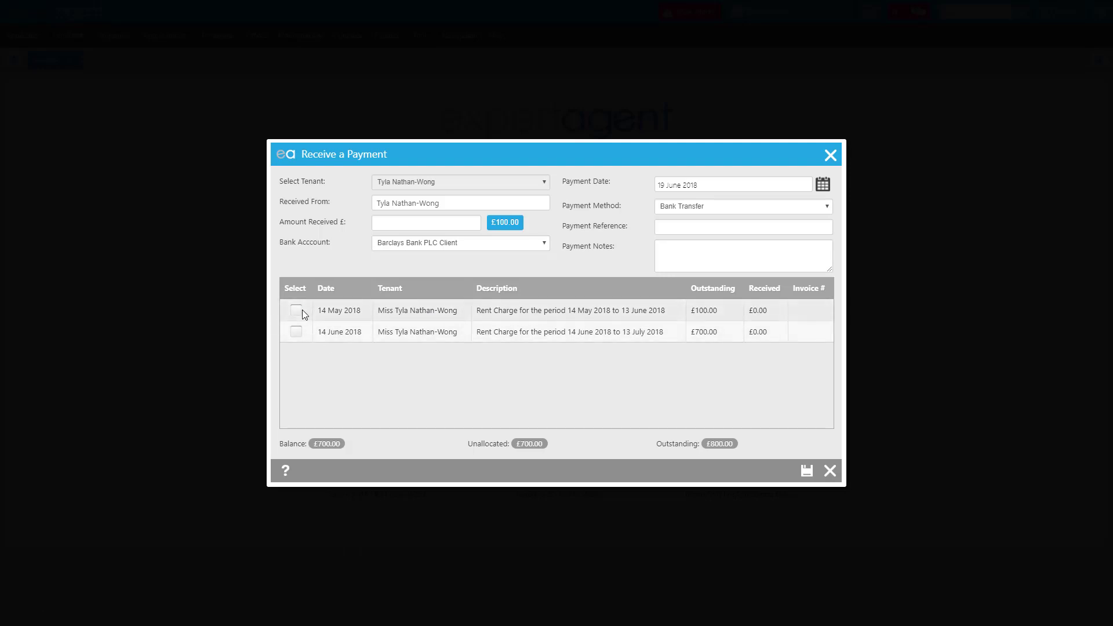
{"action": "left_click", "coordinate": [296, 310]}
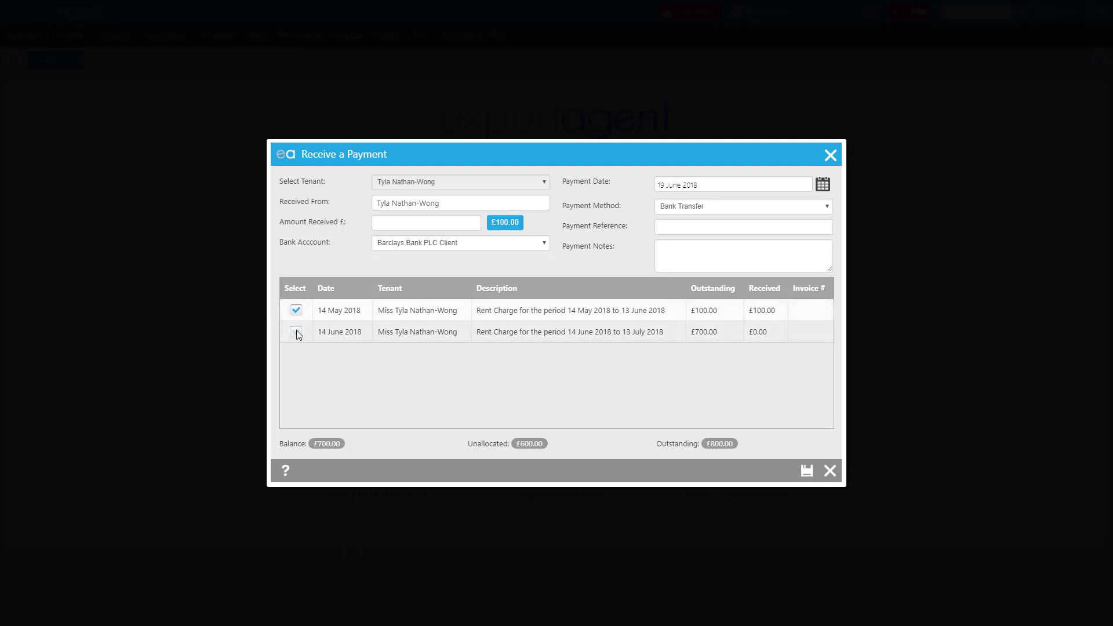
{"action": "left_click", "coordinate": [296, 331]}
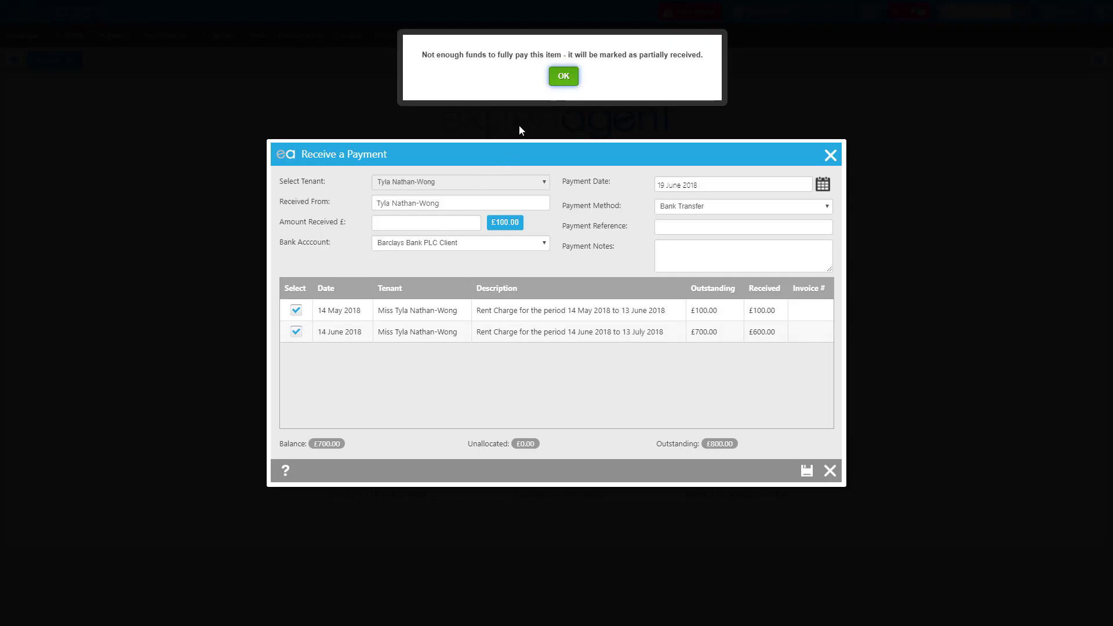
{"action": "left_click", "coordinate": [561, 79]}
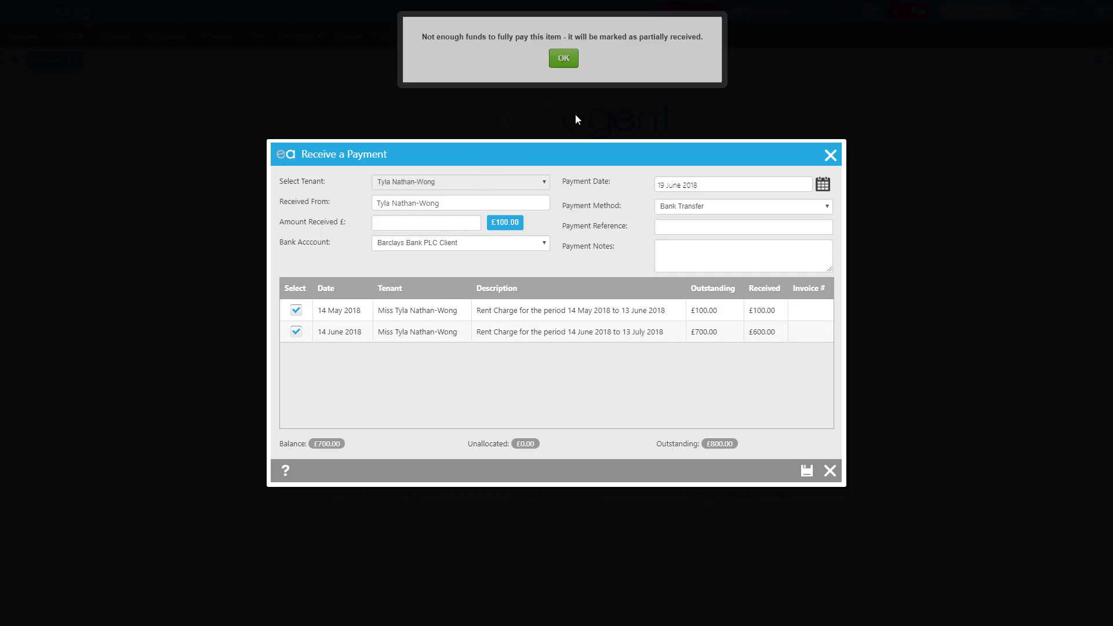
{"action": "left_click", "coordinate": [806, 471]}
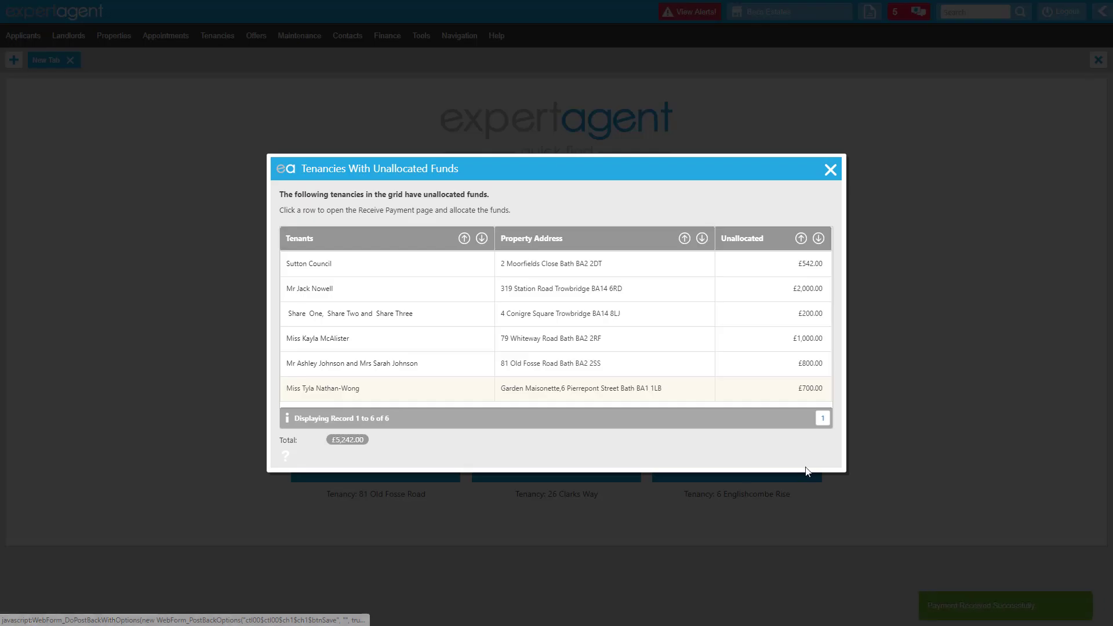
Close and reopen the list of tenancies with unallocated funds to check for any remaining amounts, and close it again
{"action": "left_click", "coordinate": [831, 169]}
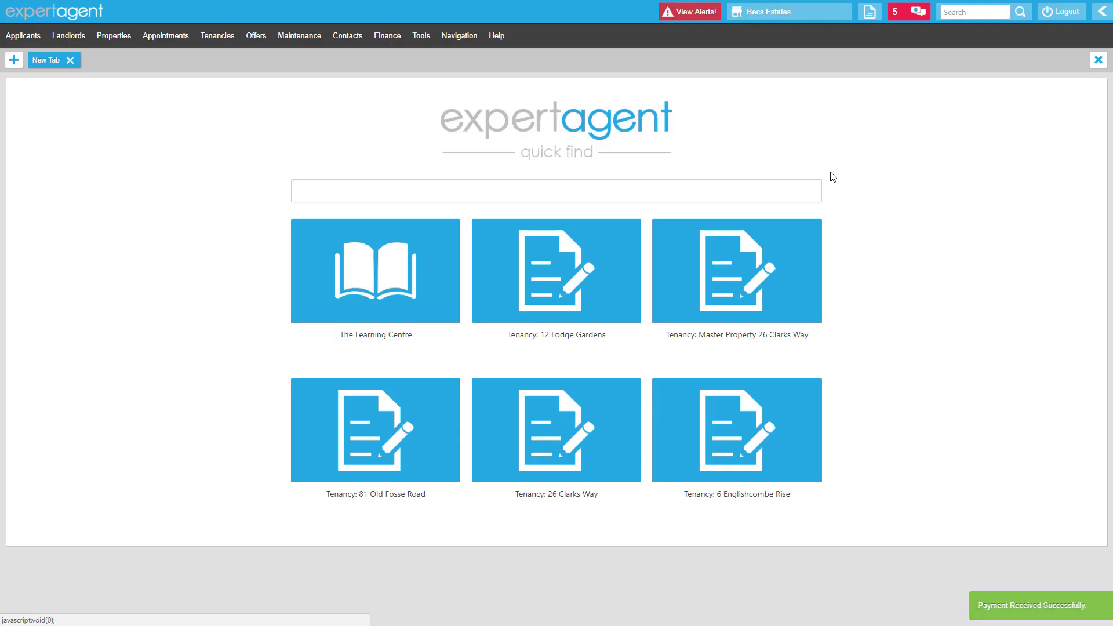
{"action": "left_click", "coordinate": [384, 35]}
{"action": "left_click", "coordinate": [429, 327]}
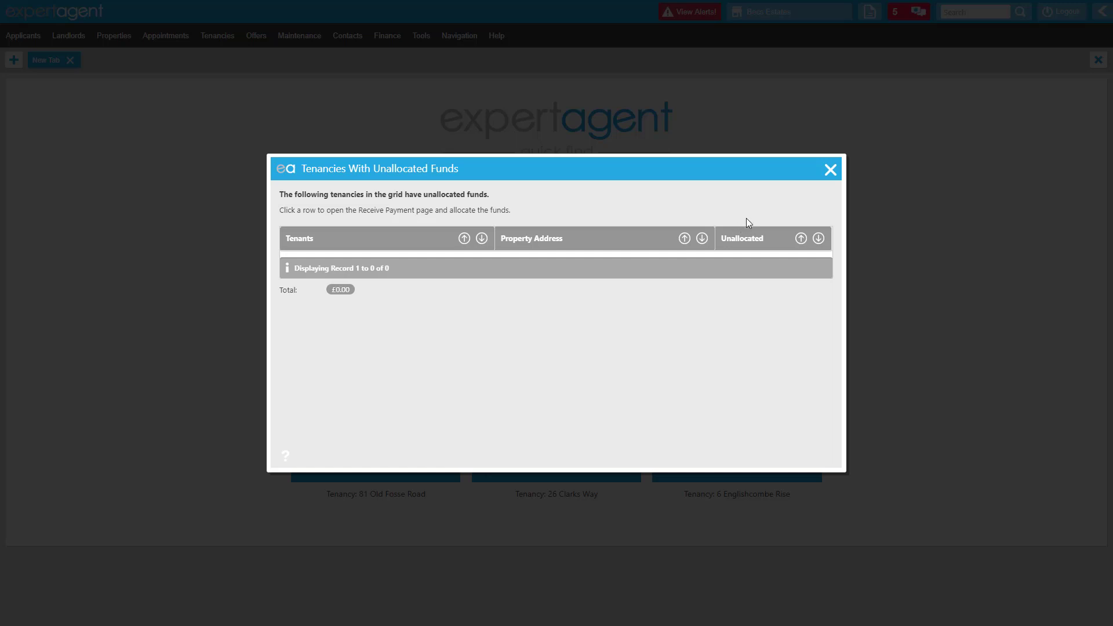
{"action": "left_click", "coordinate": [831, 171]}
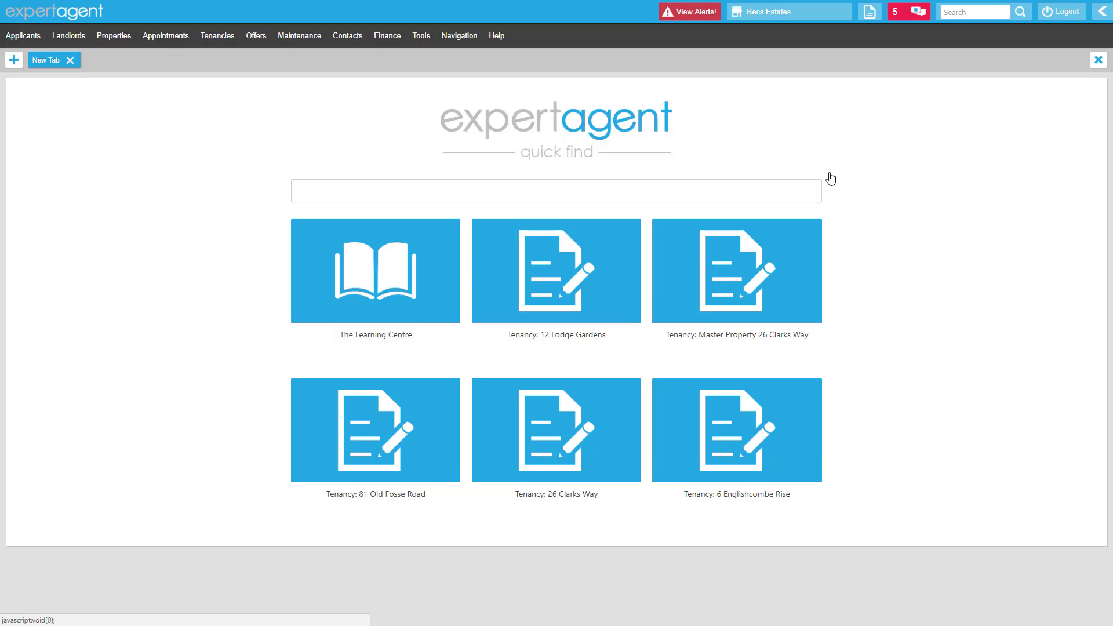